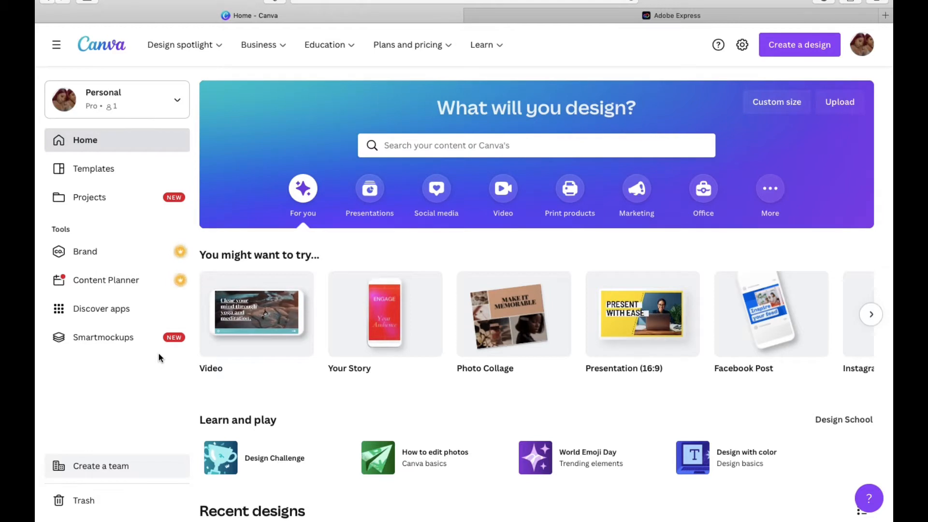
Search the templates for Instagram Post and create a blank Instagram Post design.
scroll(644, 303, right, 5)
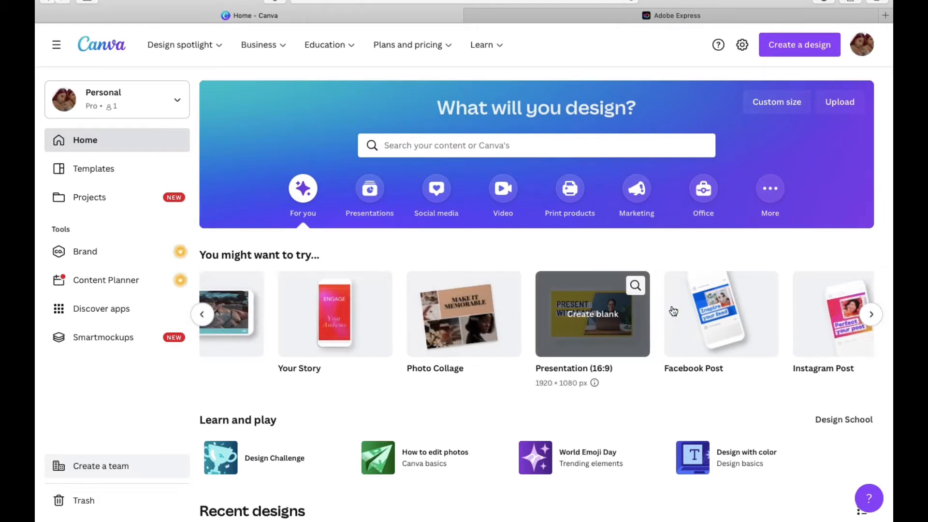
scroll(673, 310, right, 3)
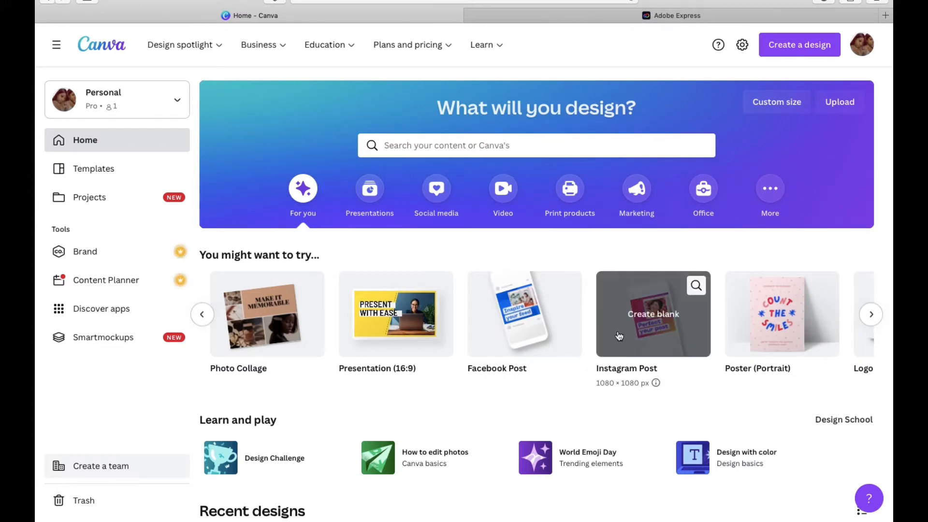
click(508, 145)
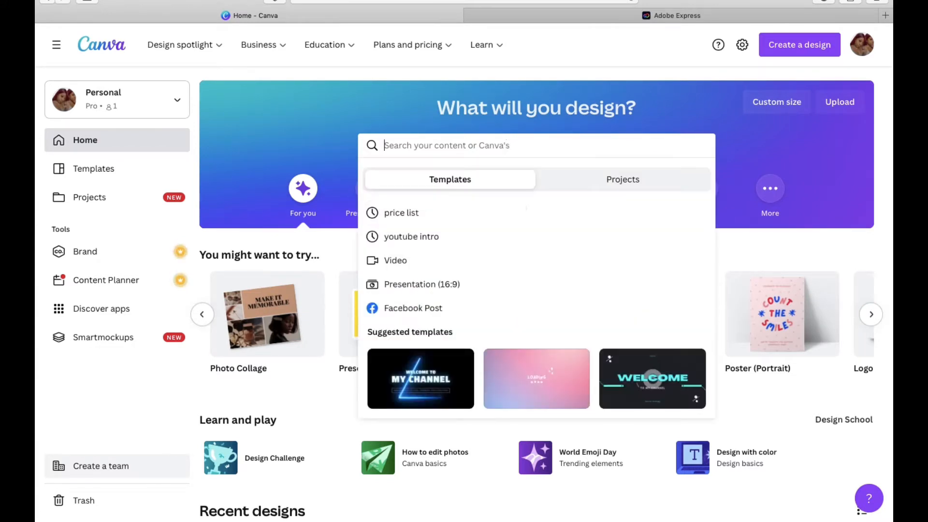
text(Instagr)
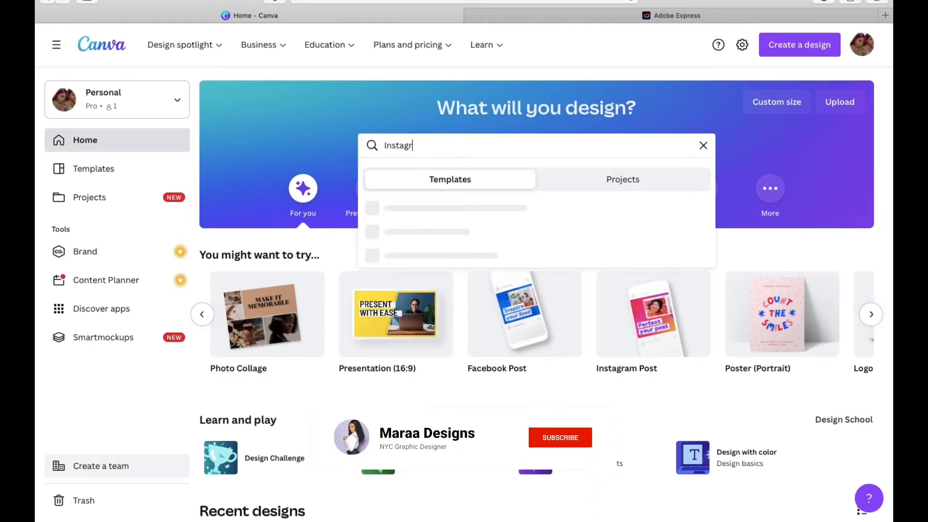
text(am Post)
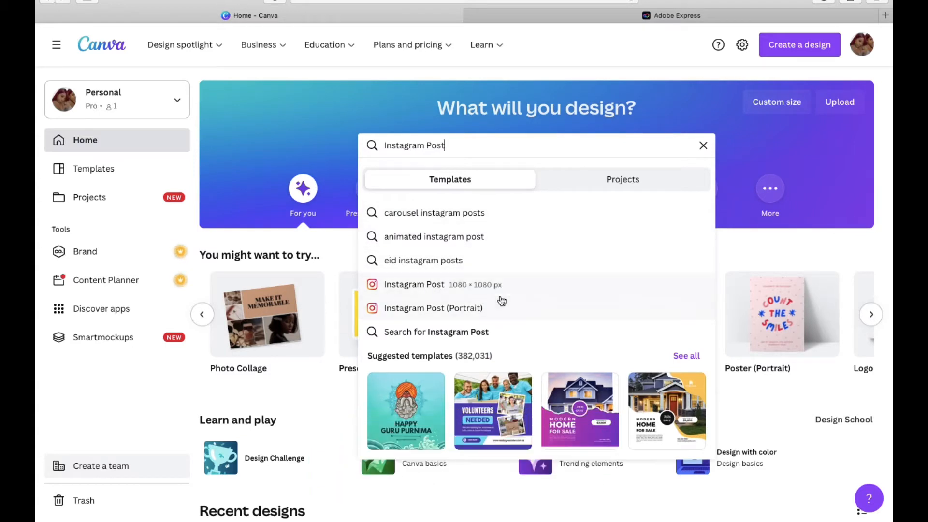
click(478, 289)
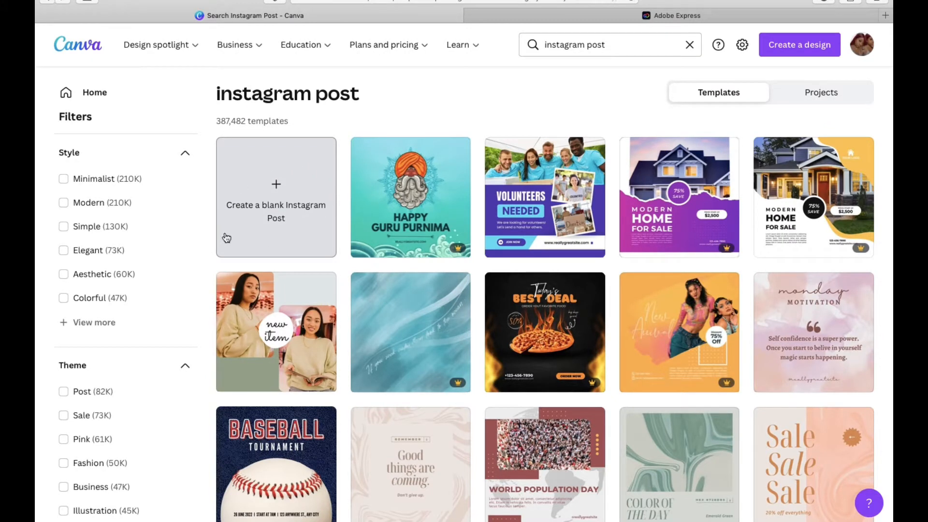
click(279, 223)
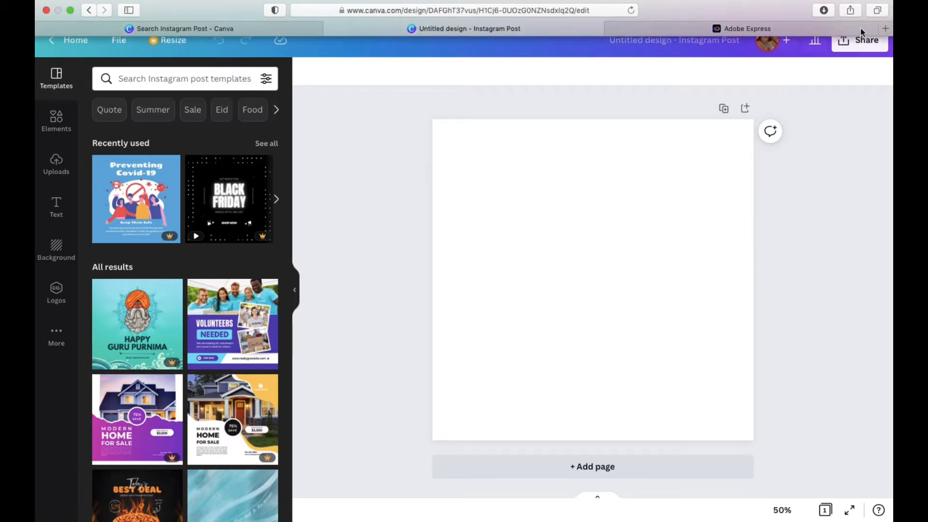
Search Google for white decorative background in a new browser tab and open Freepik's White Background Images result.
click(880, 31)
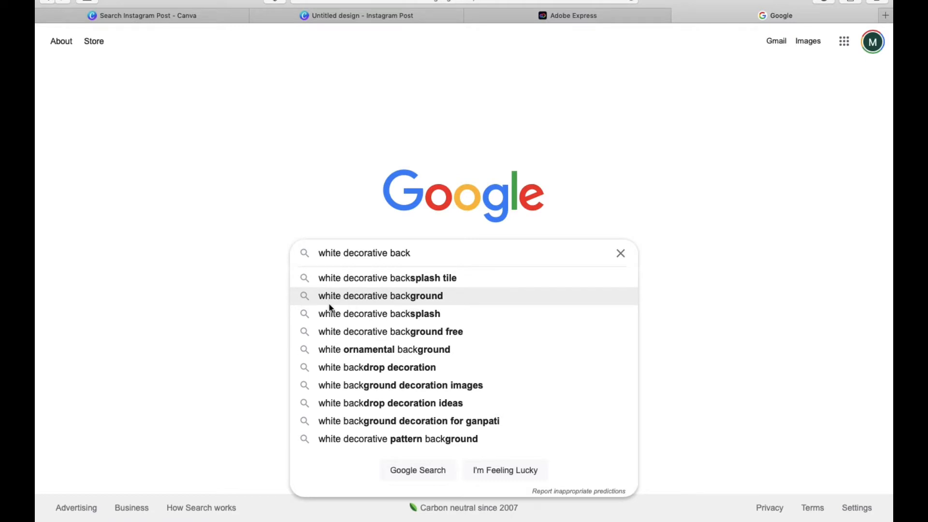
click(363, 302)
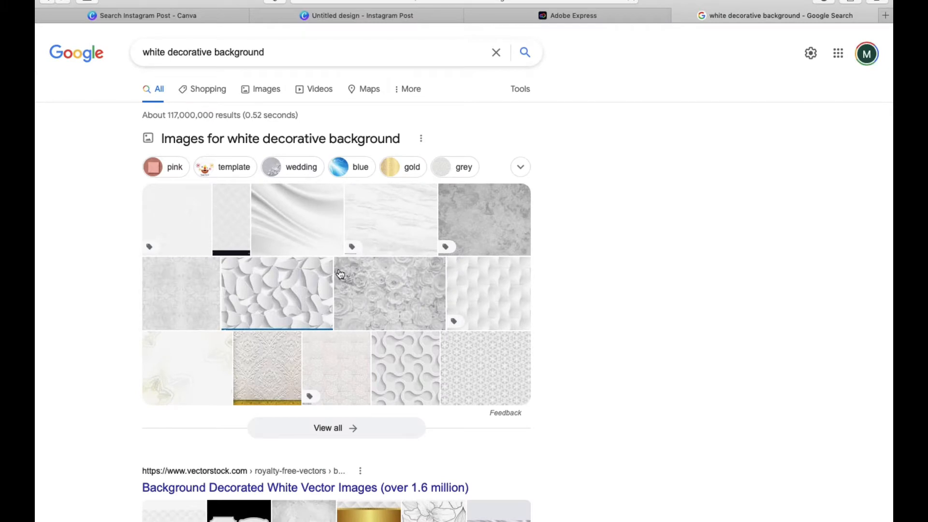
scroll(315, 320, down, 5)
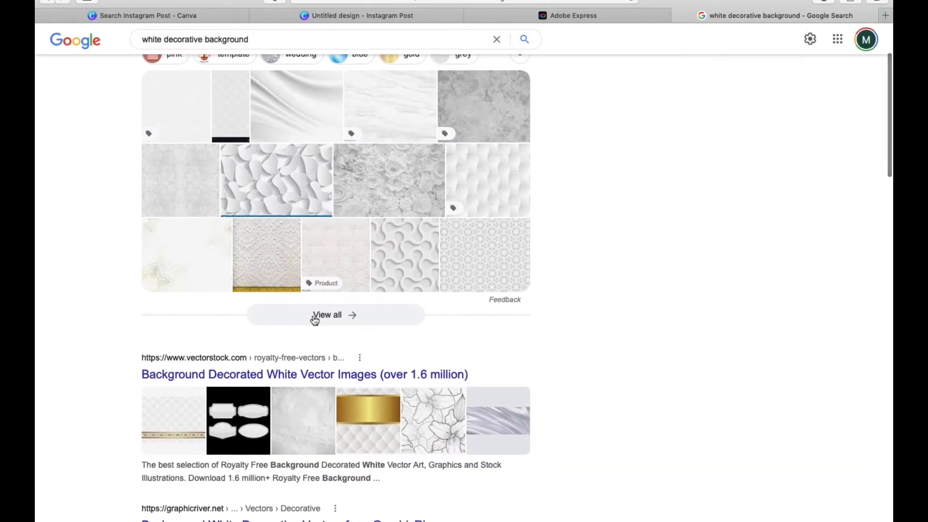
scroll(312, 317, down, 4)
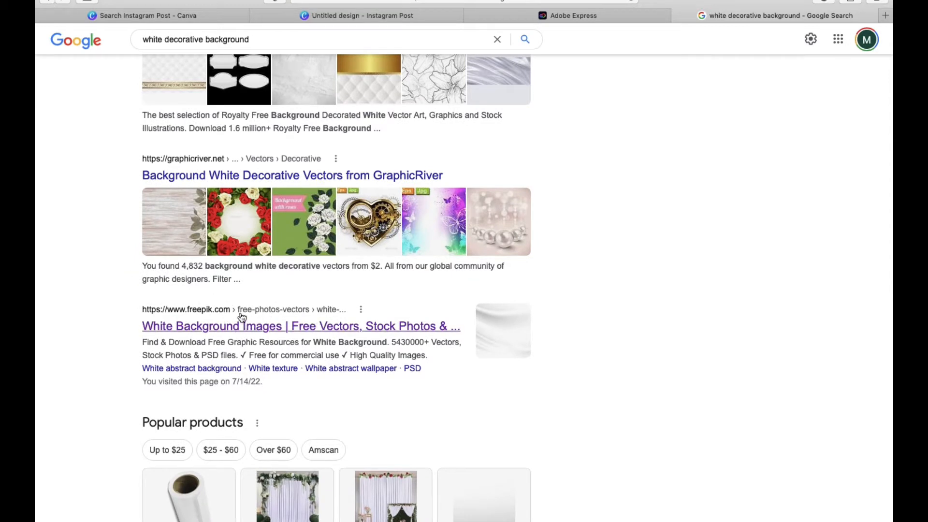
click(202, 332)
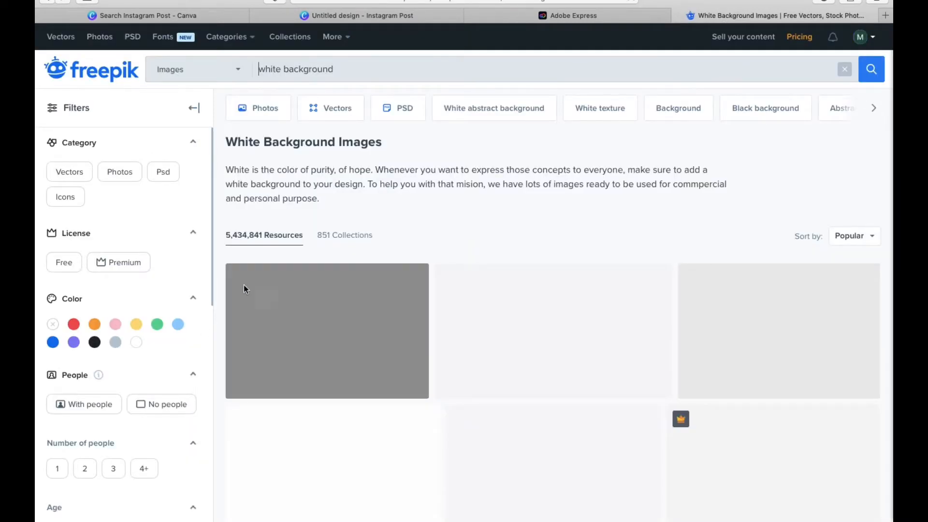
Browse Freepik's white background images and open the Smooth white wave background.
scroll(439, 193, down, 5)
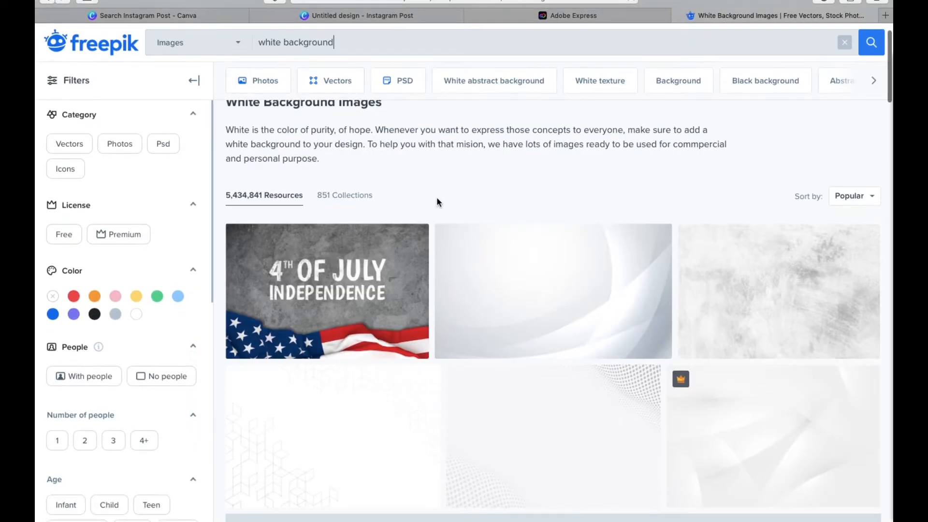
scroll(437, 202, down, 2)
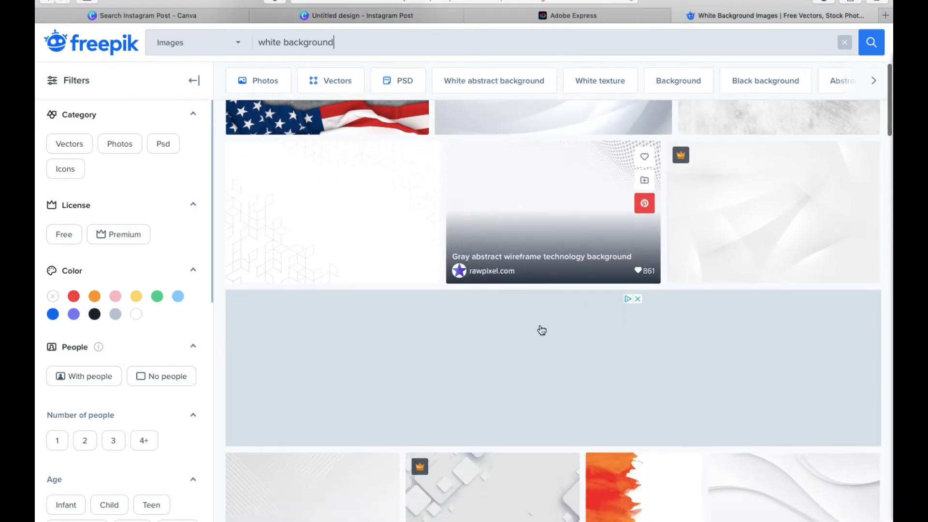
scroll(541, 329, down, 1)
scroll(546, 283, down, 3)
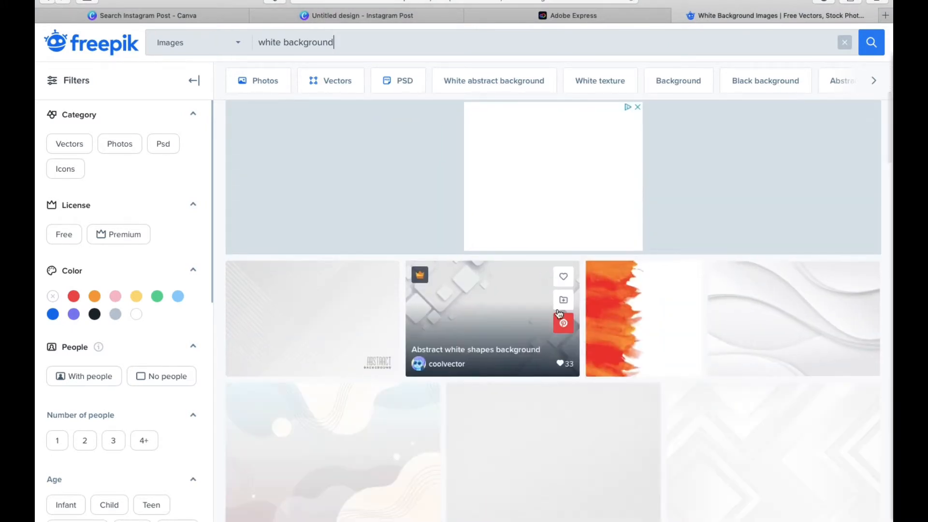
scroll(717, 280, down, 1)
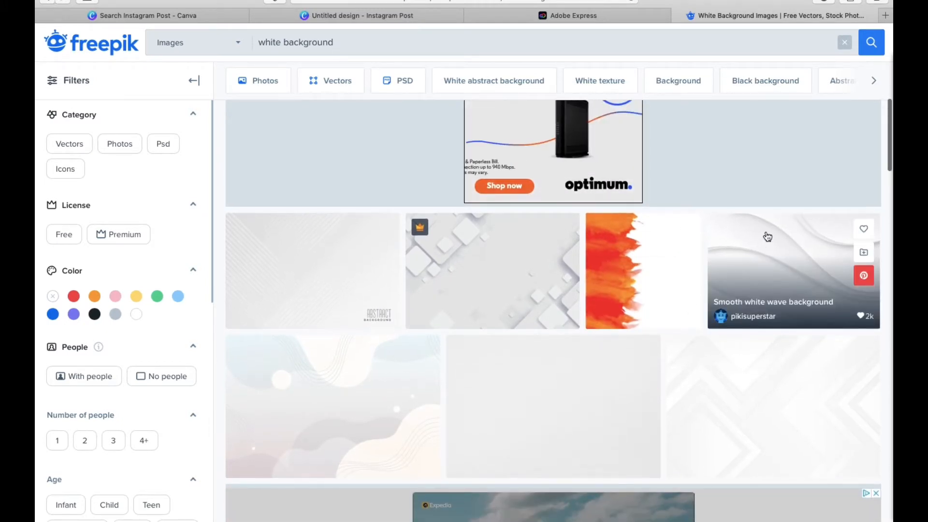
scroll(765, 256, down, 1)
scroll(766, 250, down, 1)
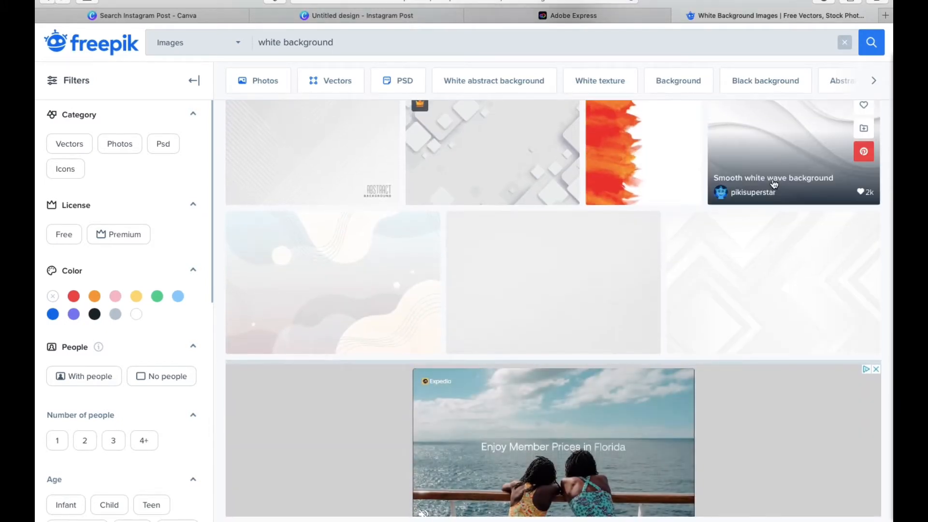
click(787, 133)
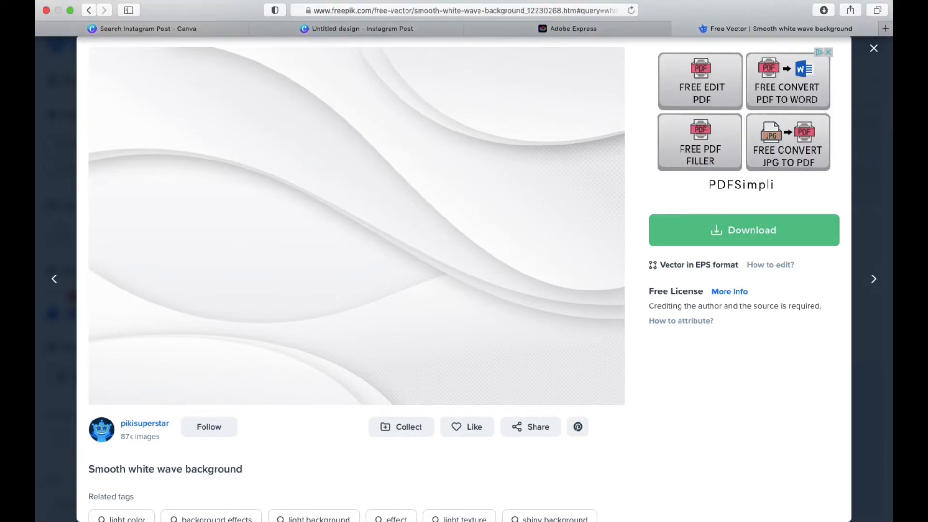
Return to the Canva Instagram Post design and upload 17580.jpg from the Downloads folder.
click(363, 29)
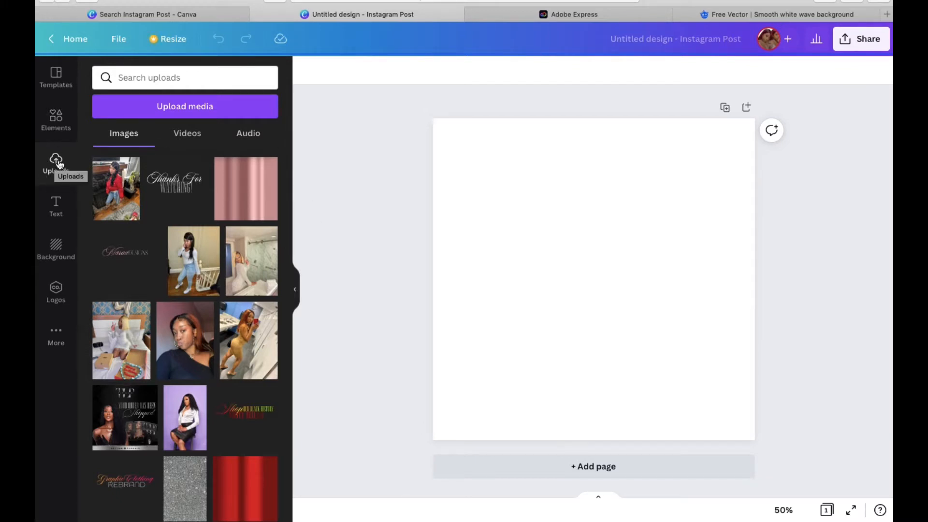
click(175, 107)
click(93, 118)
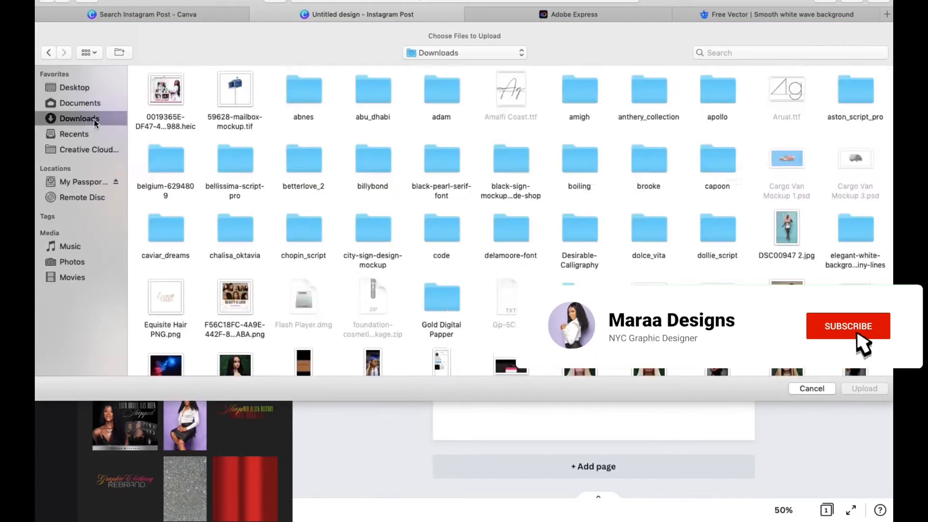
click(173, 98)
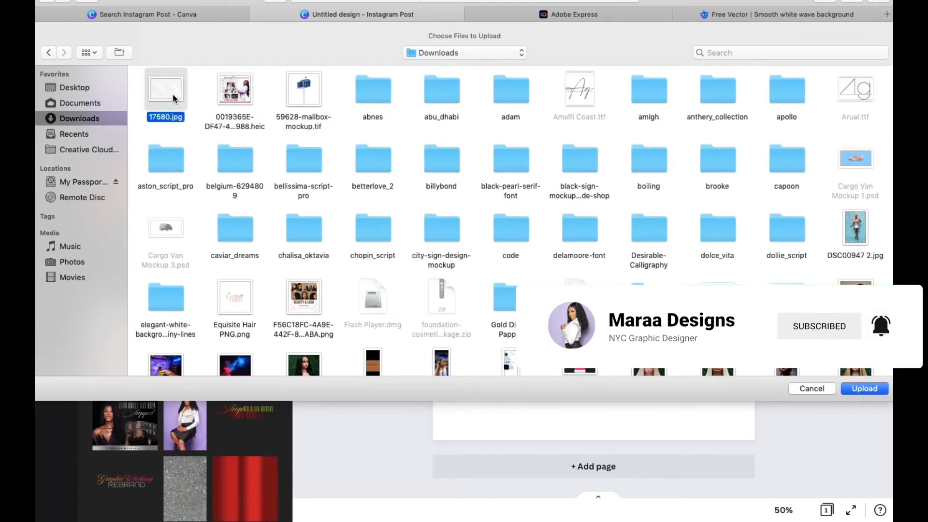
click(865, 389)
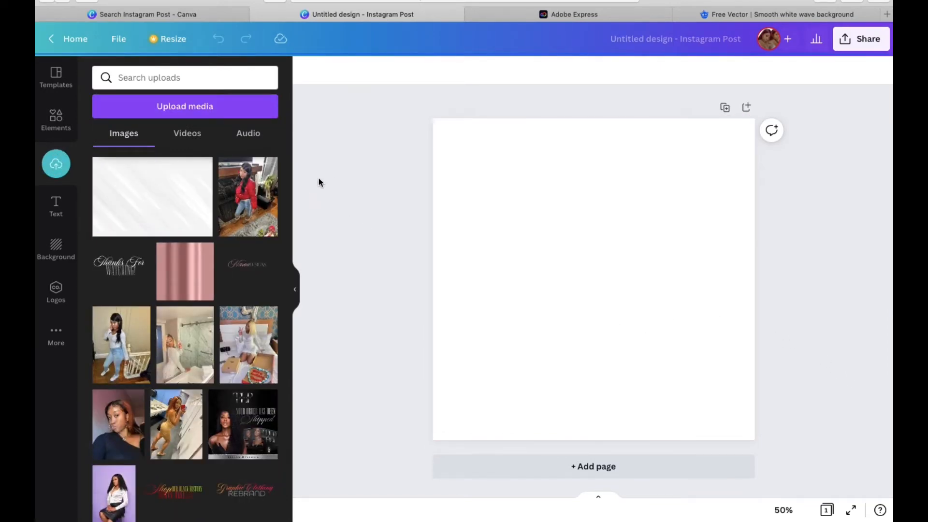
Add the uploaded white streaked background to the page and enlarge it to cover the whole canvas.
click(193, 201)
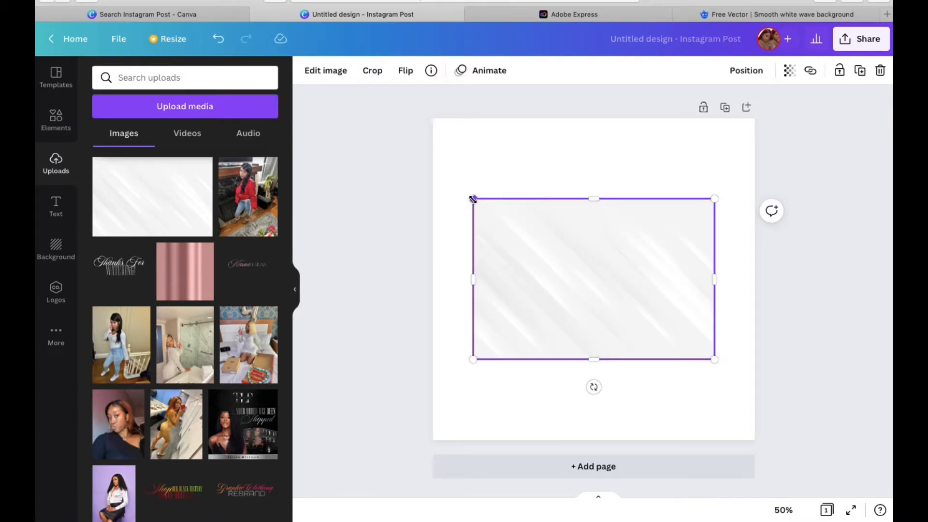
drag(473, 199, 441, 156)
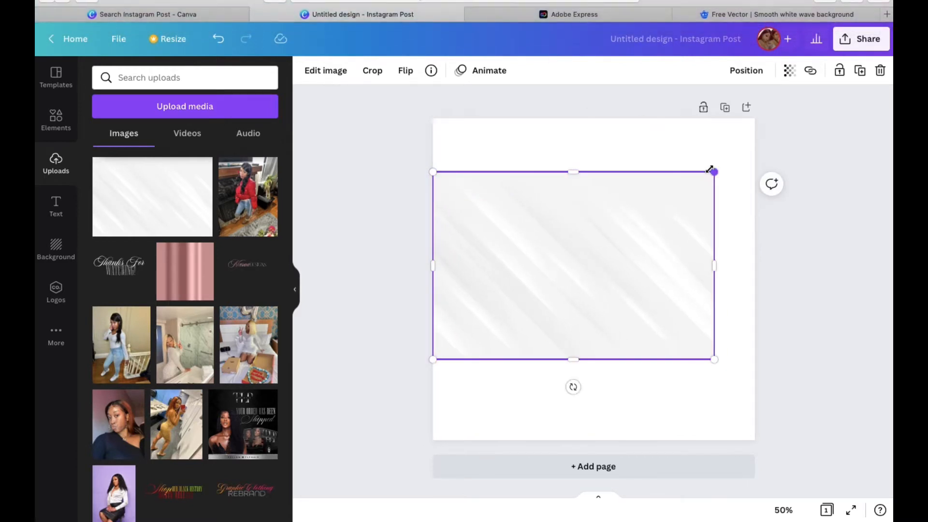
drag(711, 170, 745, 136)
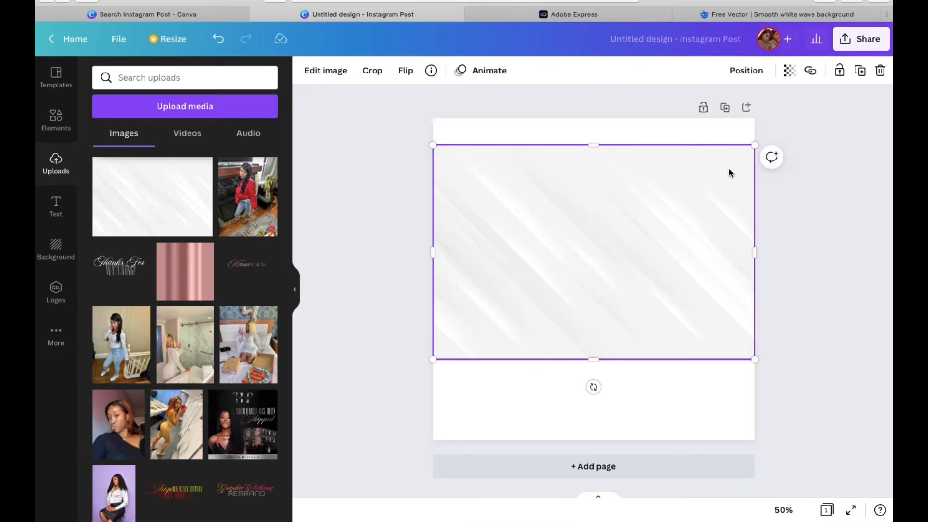
drag(721, 171, 721, 161)
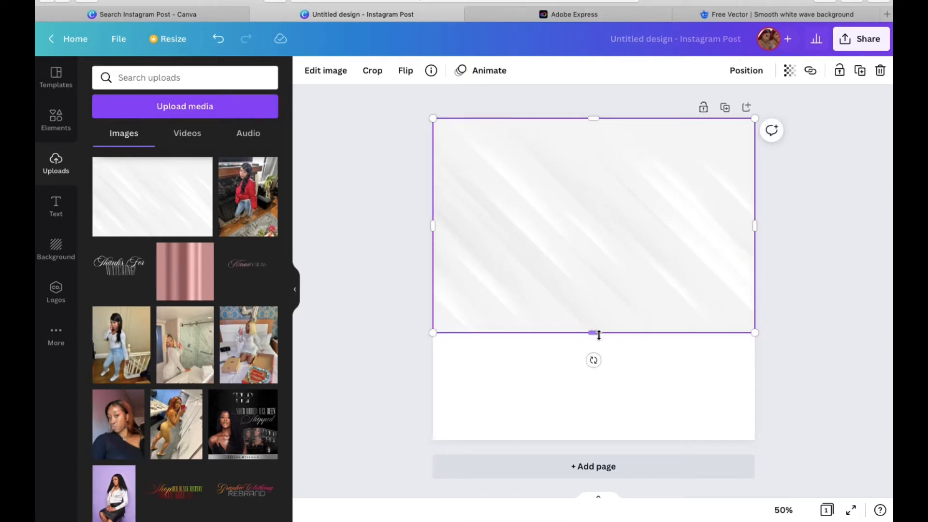
drag(598, 334, 609, 440)
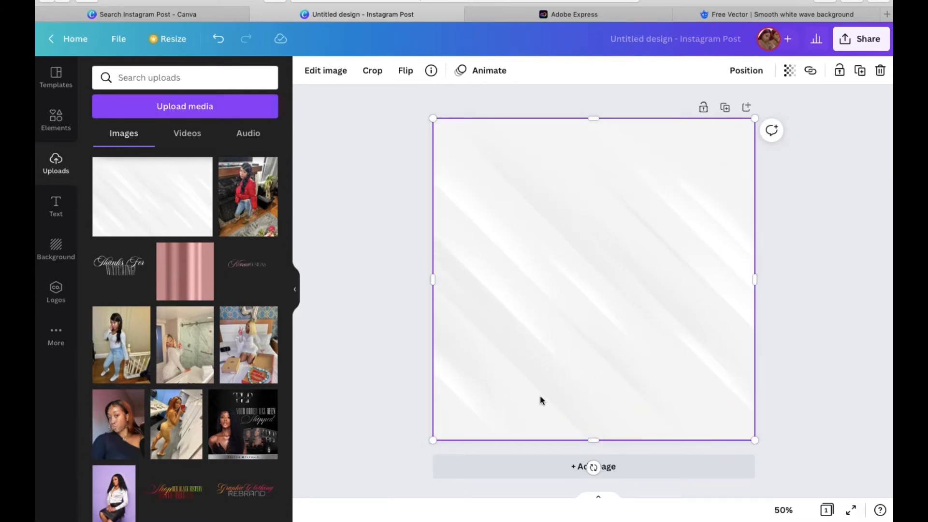
click(361, 356)
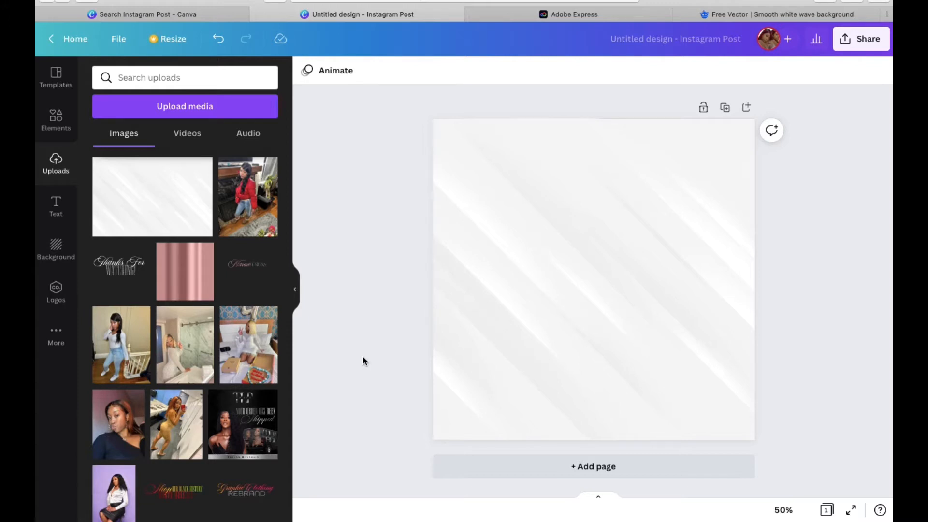
Upload the Exquisite Hair logo, add it to the page, shrink it and move it to the upper-right area.
click(187, 107)
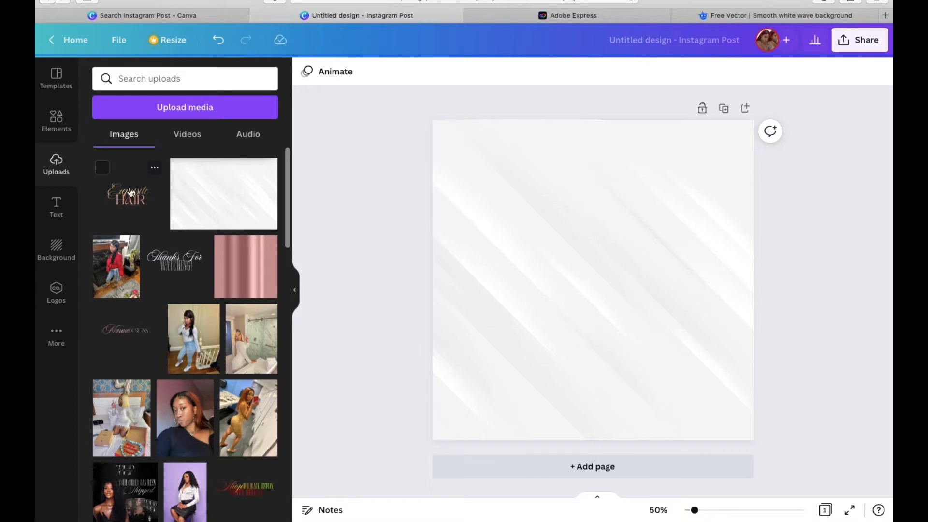
click(136, 207)
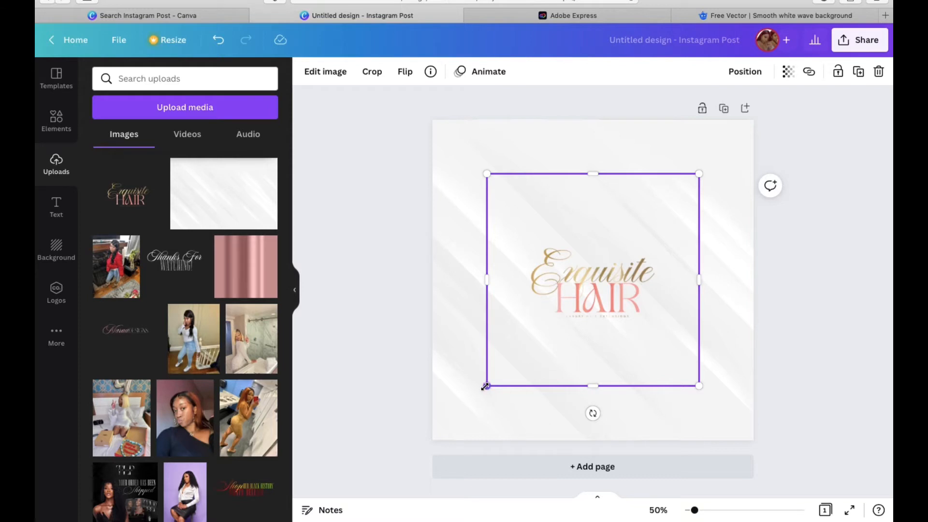
drag(485, 386, 579, 268)
drag(647, 231, 666, 185)
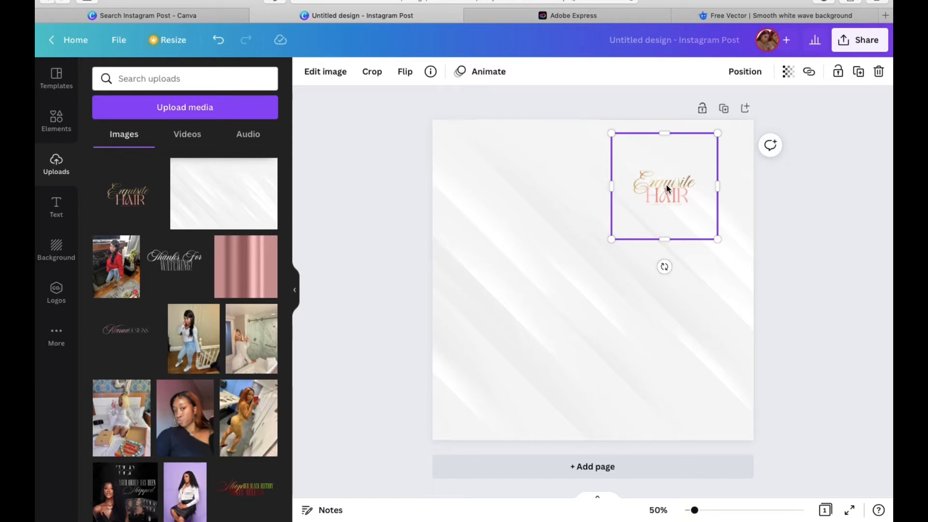
Enlarge the Exquisite Hair logo and align its frame with the page's upper-right corner.
drag(611, 238, 571, 280)
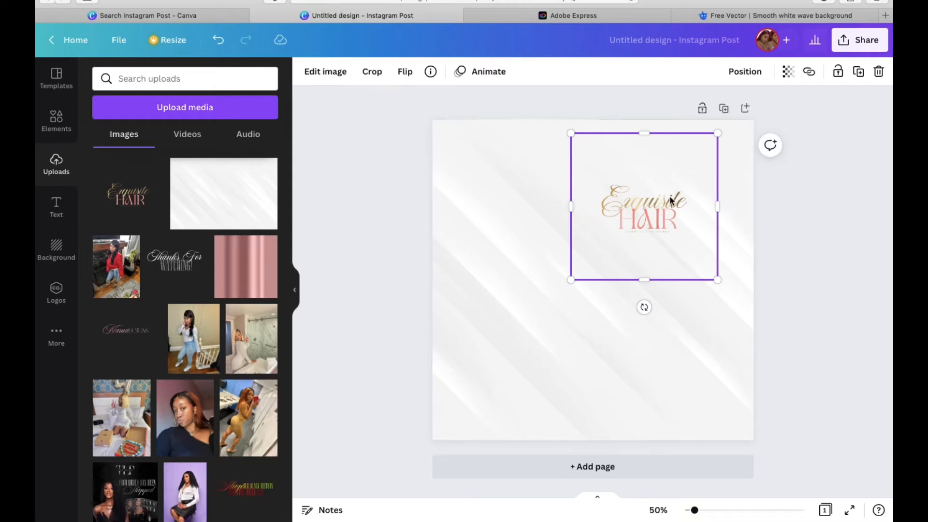
drag(669, 199, 684, 205)
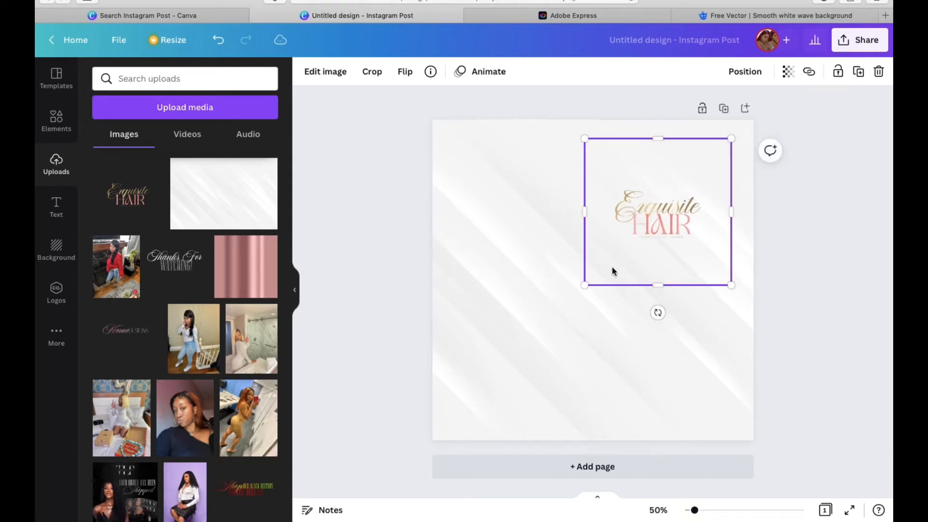
drag(583, 285, 546, 329)
drag(623, 252, 684, 223)
click(809, 264)
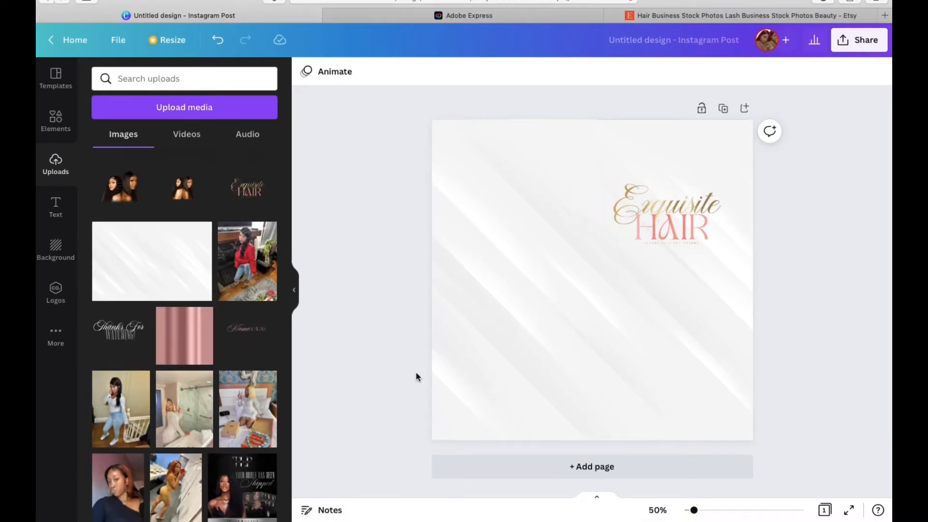
click(653, 225)
drag(665, 228, 655, 228)
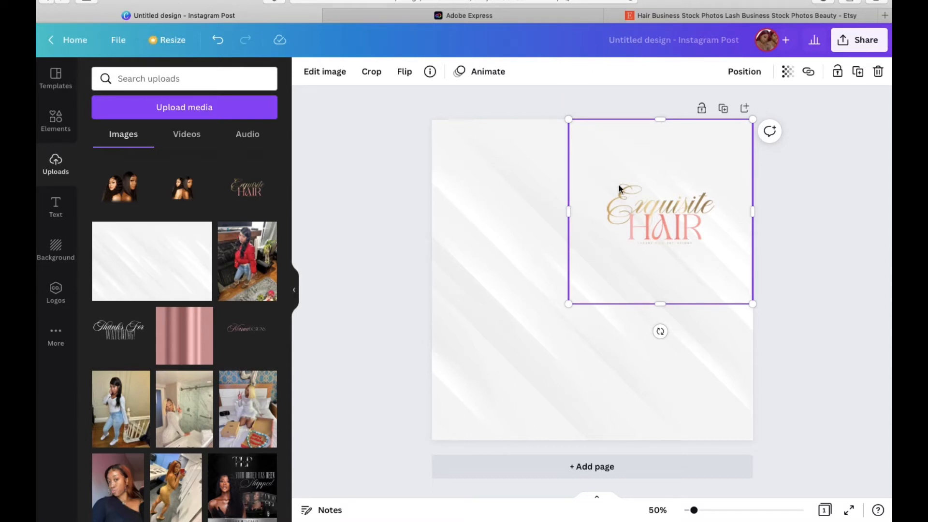
click(758, 307)
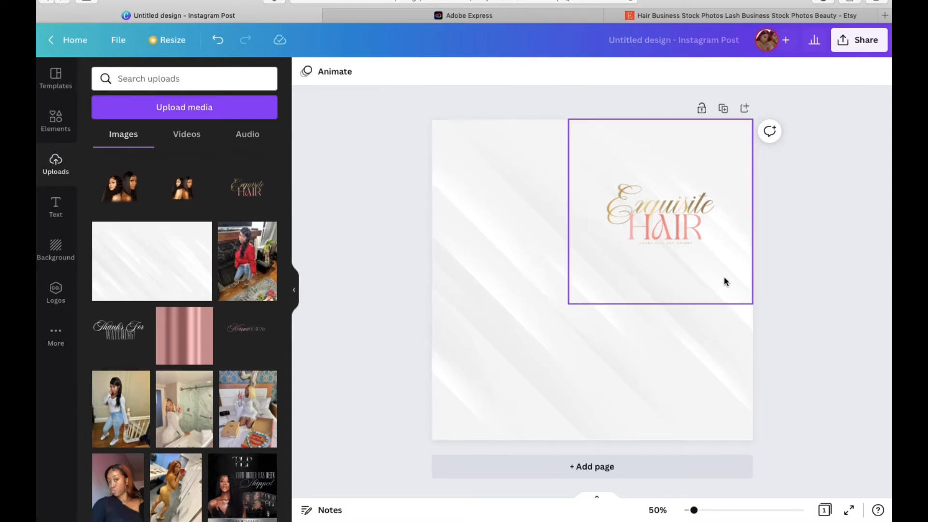
click(735, 288)
mouse_move(752, 303)
mouse_down()
mouse_move(759, 312)
mouse_move(752, 303)
mouse_up()
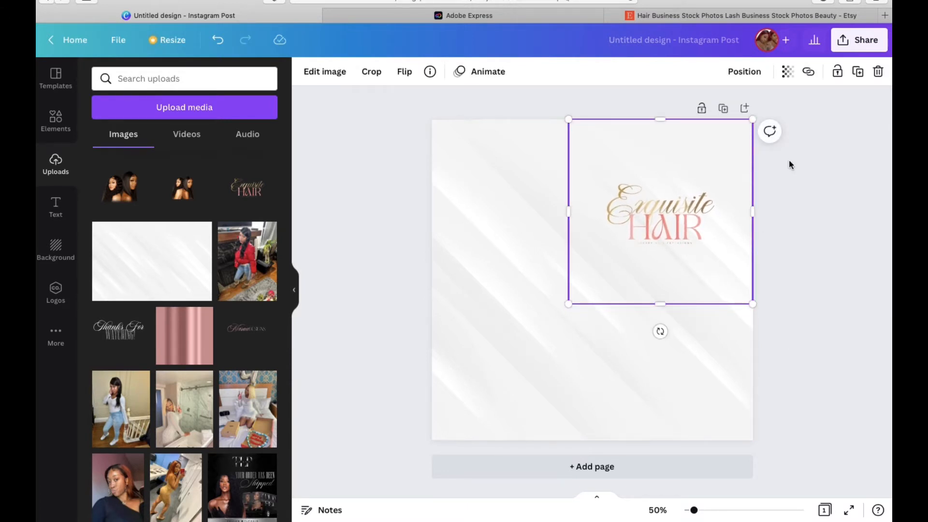
Switch to the Etsy listing for hair business stock photos, dismiss the favorites tip and examine the preview images and description.
click(793, 13)
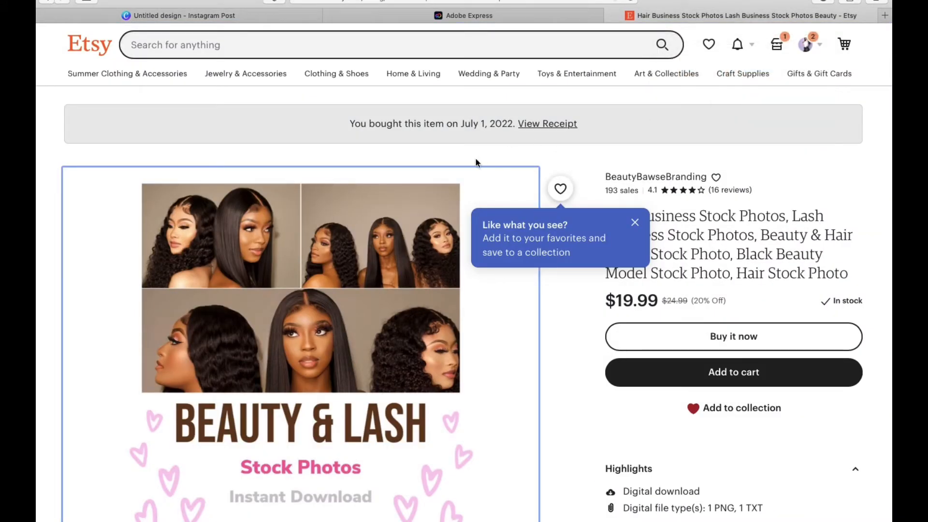
scroll(464, 161, down, 1)
scroll(464, 162, up, 1)
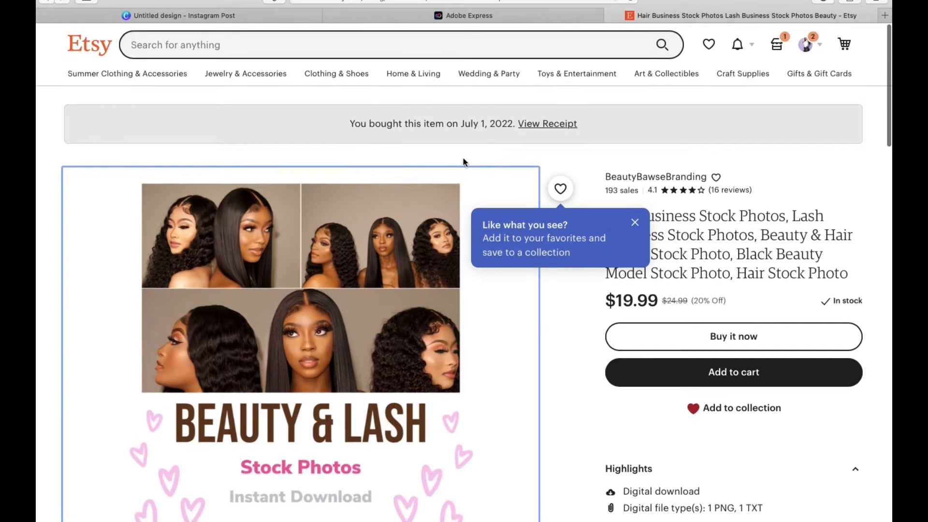
scroll(464, 161, down, 1)
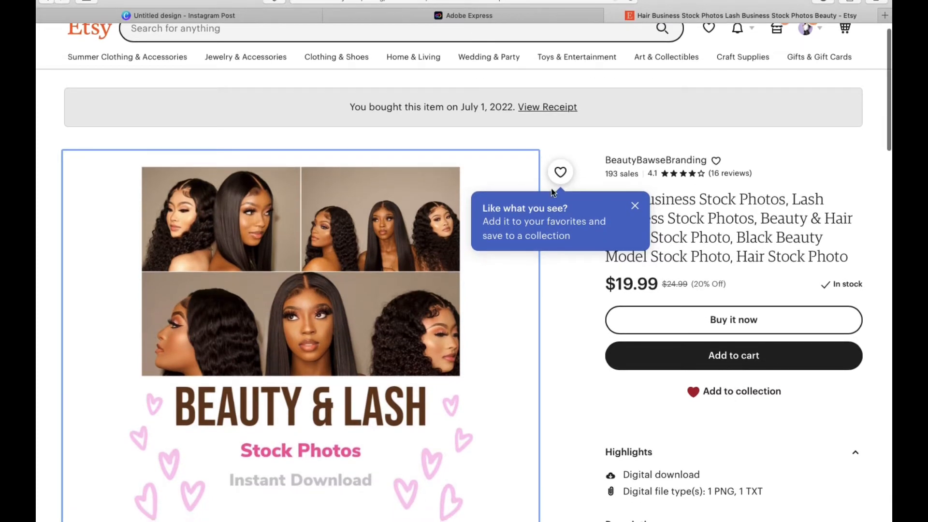
click(634, 206)
scroll(575, 231, down, 2)
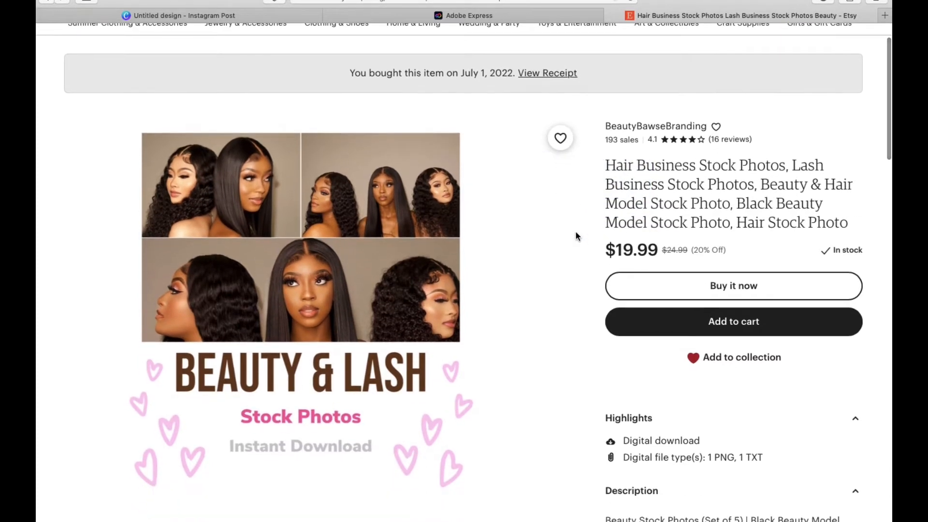
scroll(578, 227, down, 2)
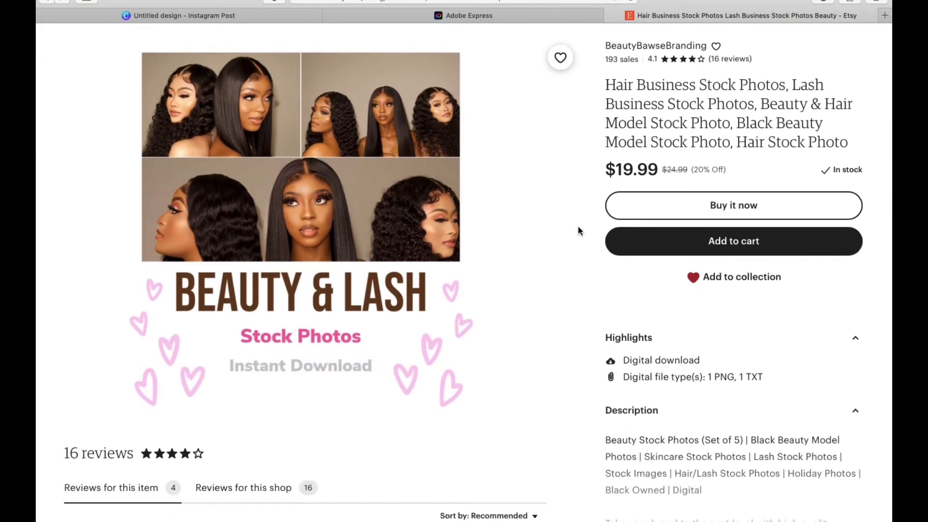
scroll(578, 227, down, 1)
scroll(579, 231, down, 3)
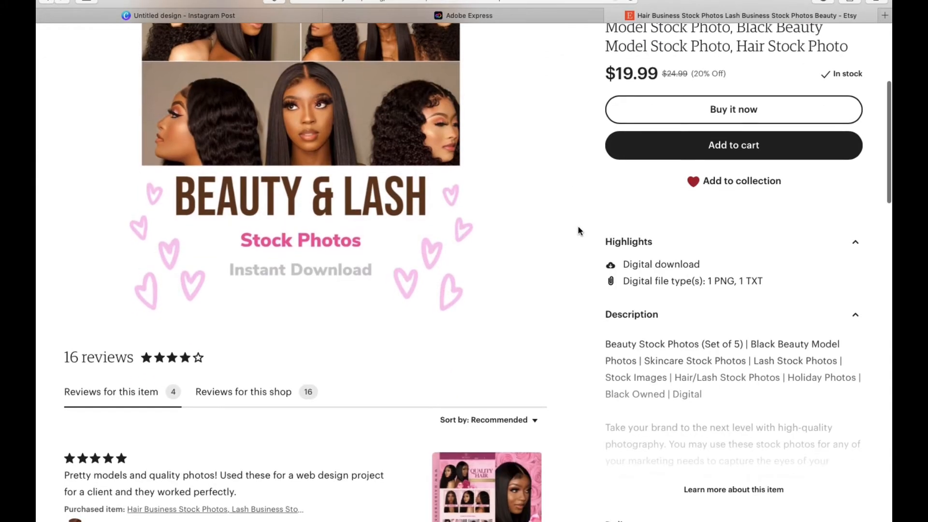
scroll(577, 236, up, 3)
scroll(576, 238, up, 3)
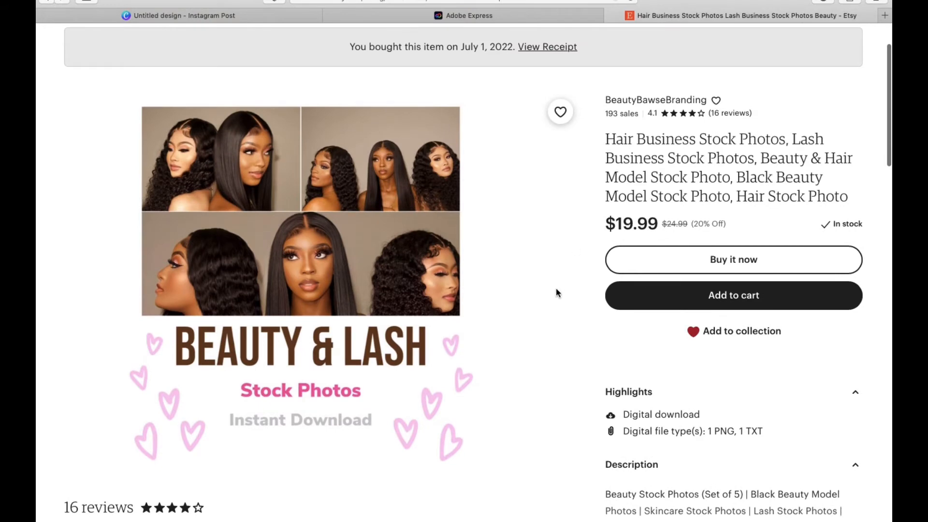
Check the stock photo listing's customer reviews and example photos, and return to the start of the listing.
scroll(555, 290, down, 10)
scroll(540, 317, down, 3)
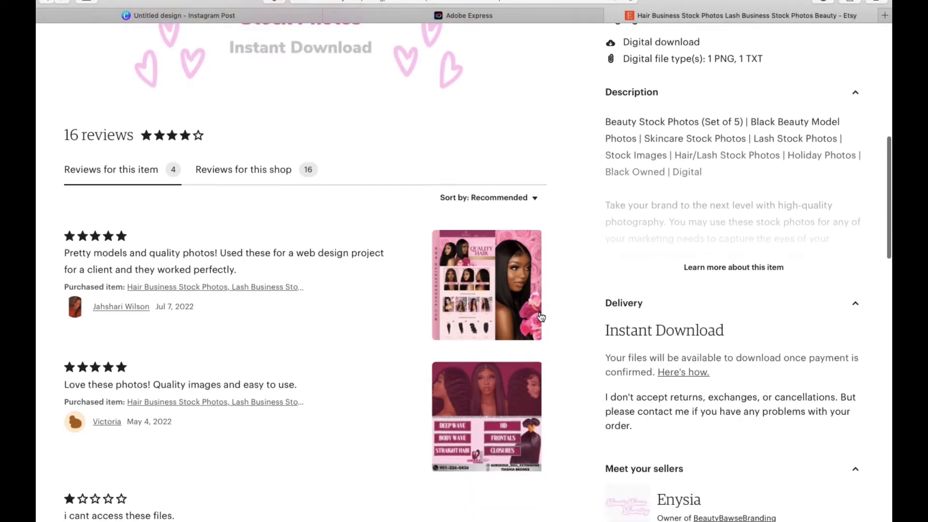
scroll(540, 316, down, 5)
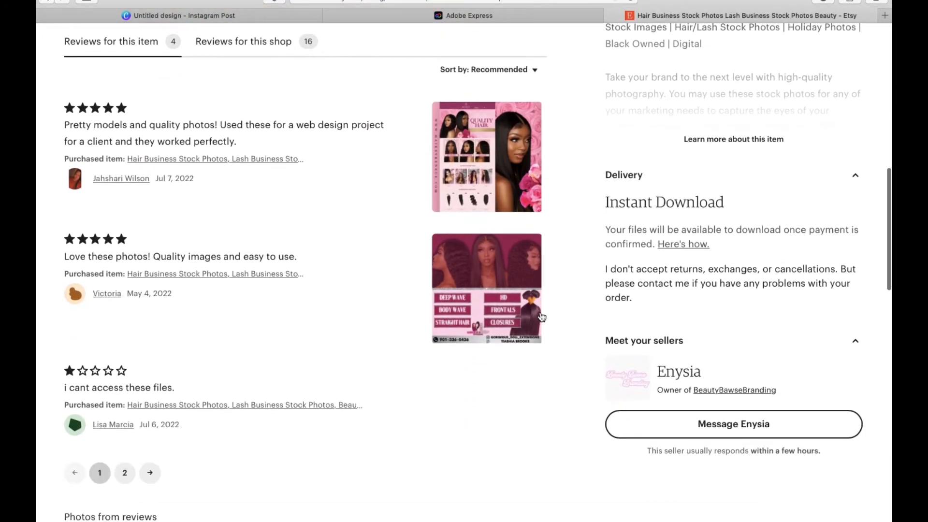
scroll(541, 317, up, 15)
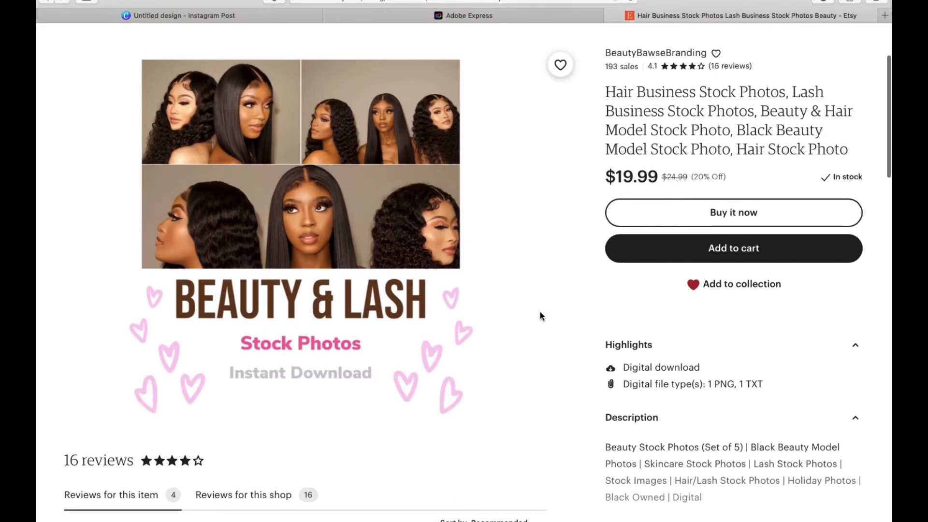
scroll(540, 316, up, 3)
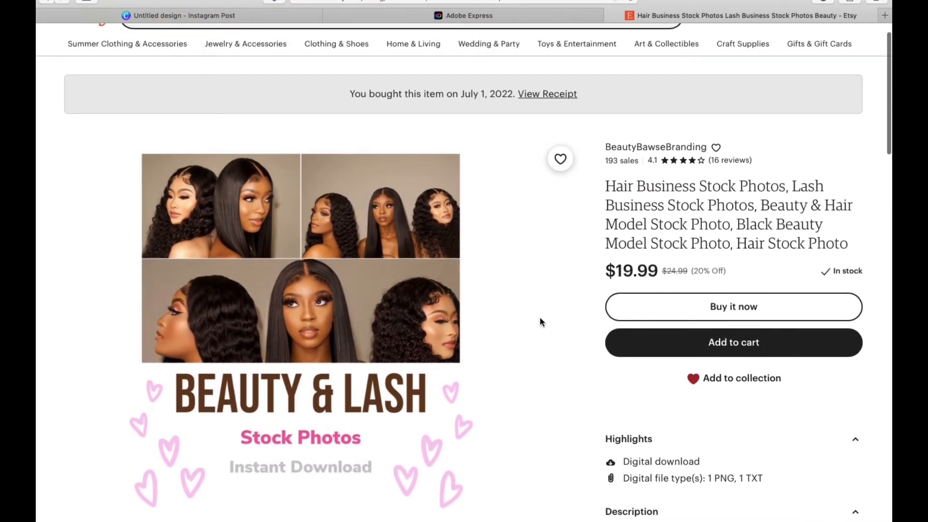
scroll(540, 319, up, 1)
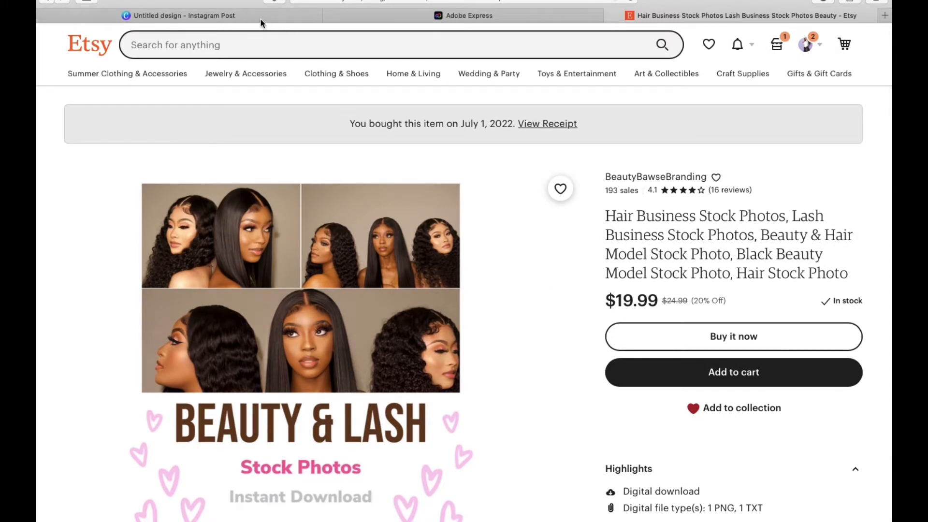
Switch to Adobe Express and upload IMG_0799.JPG from Downloads for background removal.
mouse_move(259, 16)
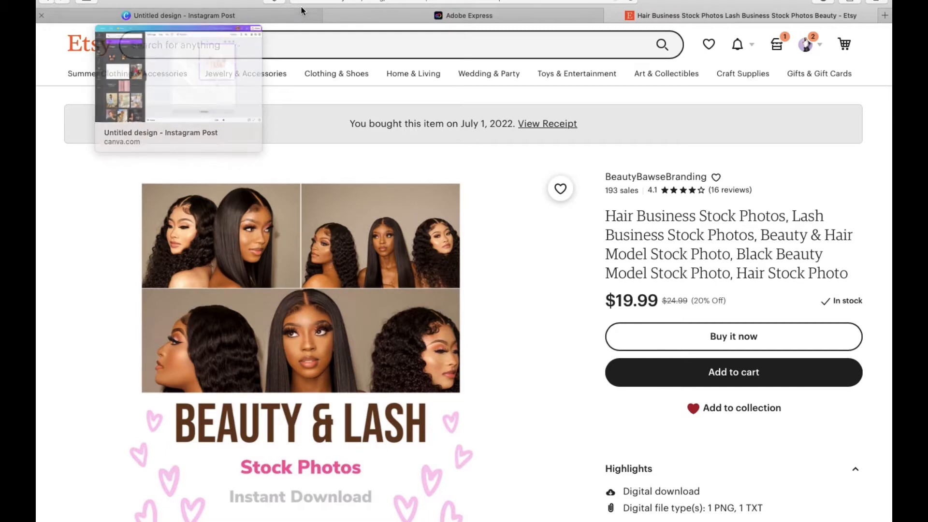
mouse_move(408, 17)
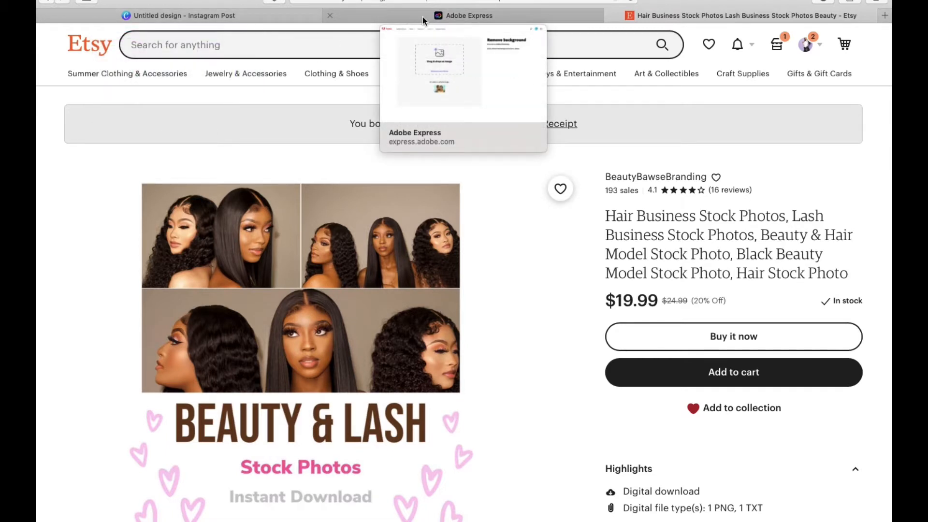
click(423, 16)
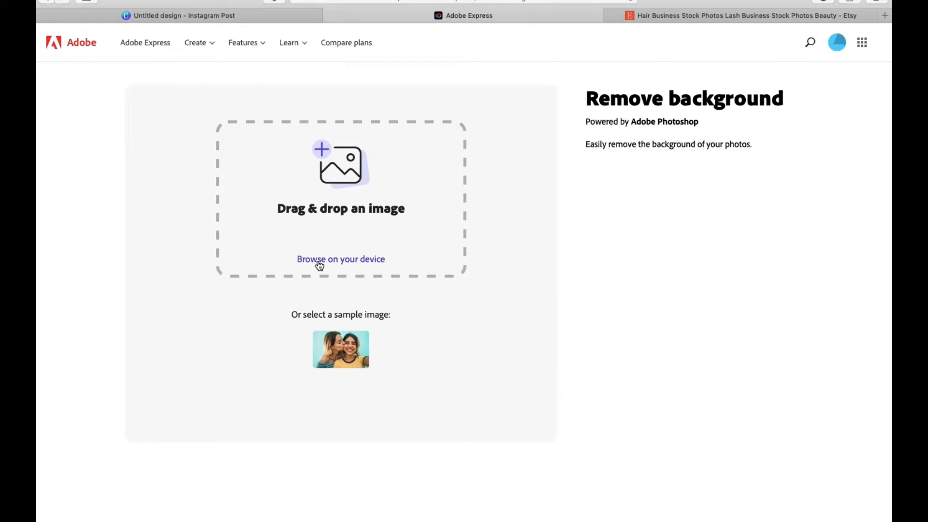
click(358, 261)
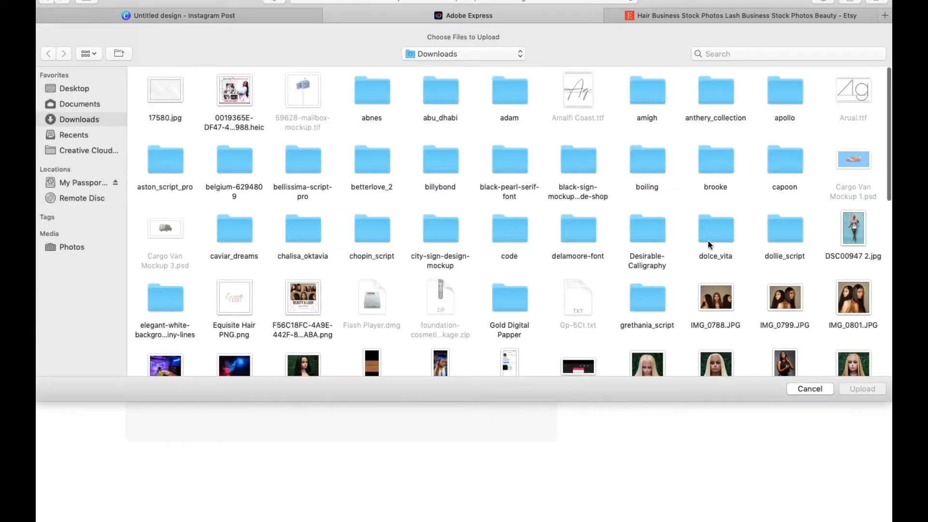
click(792, 301)
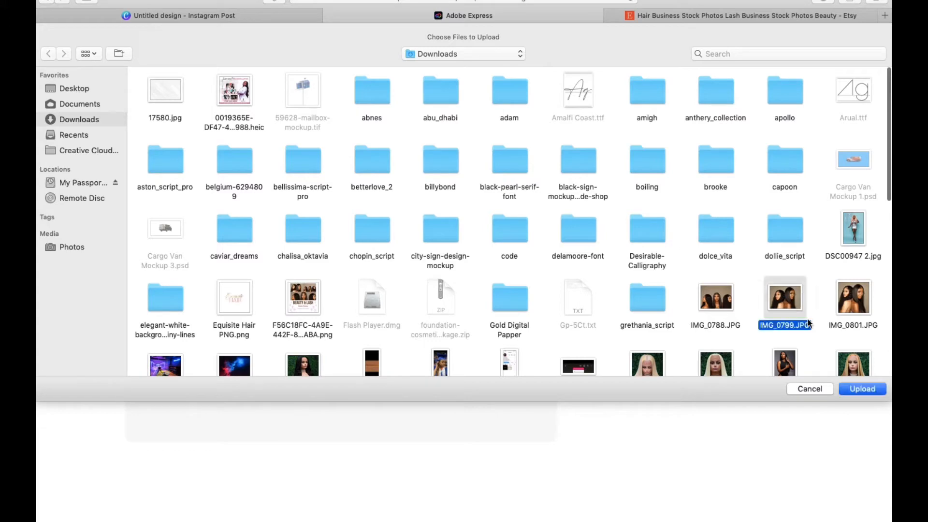
click(863, 389)
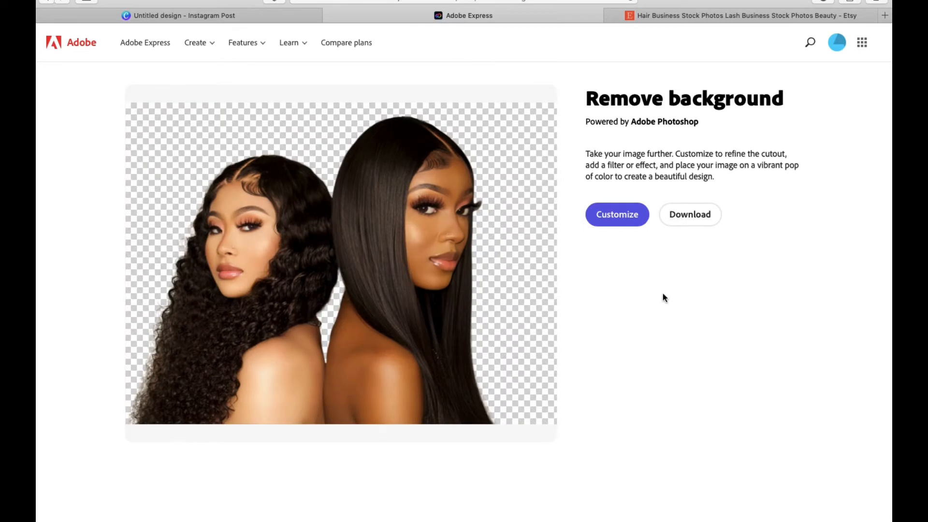
Download the background-free photo of the two models, closing Adobe Express and returning to the Canva design.
click(675, 223)
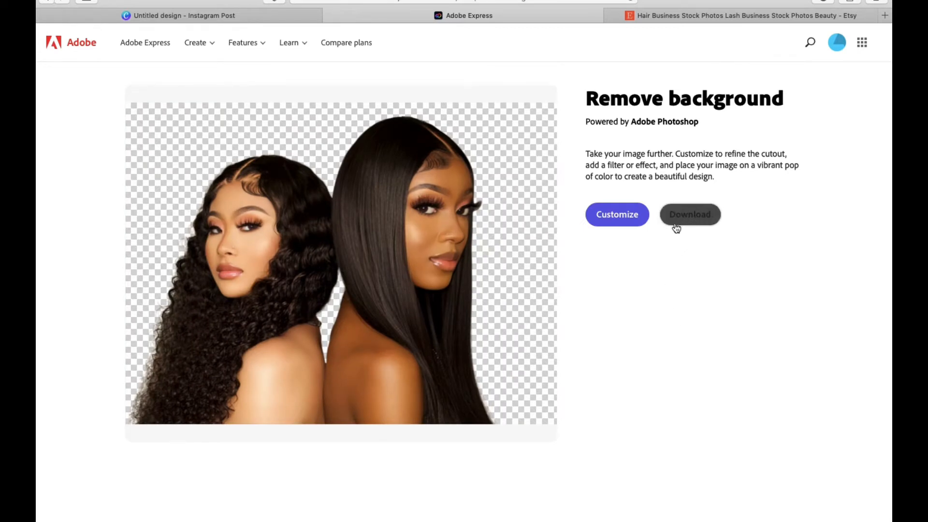
click(329, 16)
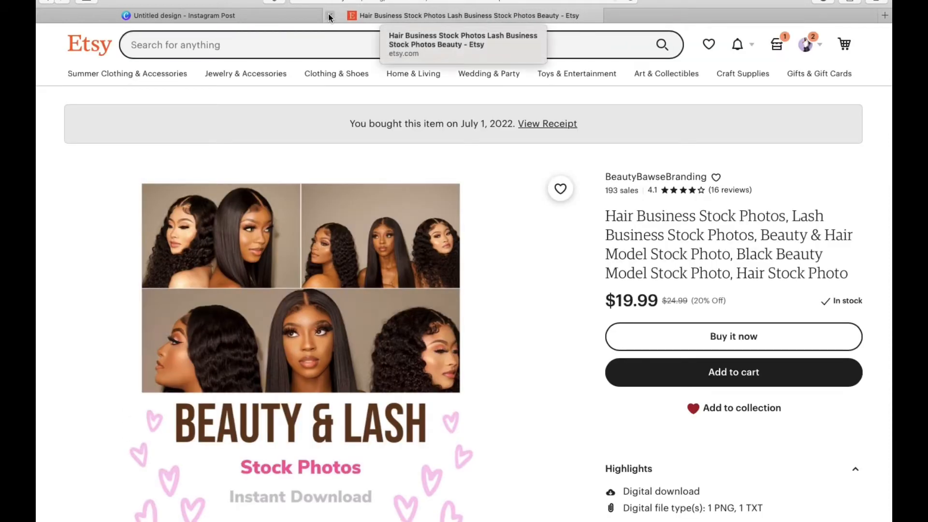
click(276, 15)
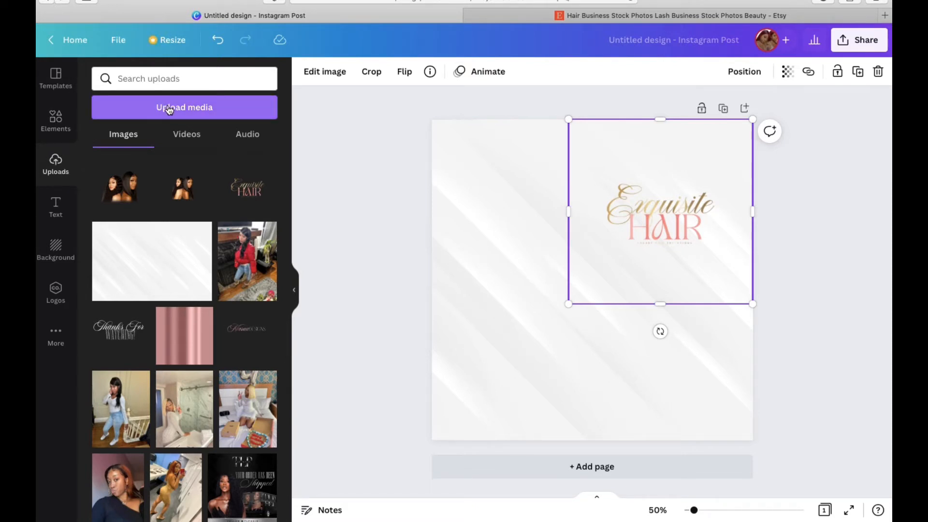
Add the uploaded cutout of the two models to the page, enlarge it and place it along the page's left side.
click(128, 194)
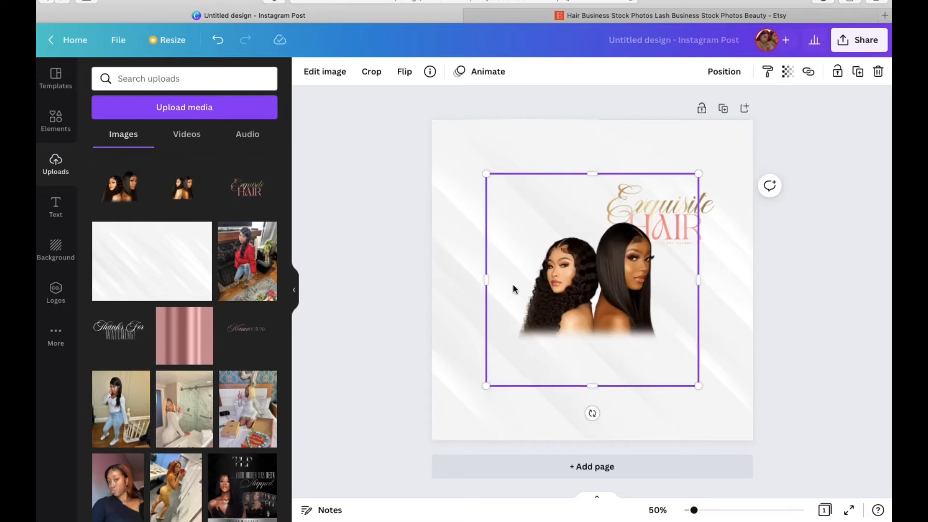
drag(516, 288, 441, 314)
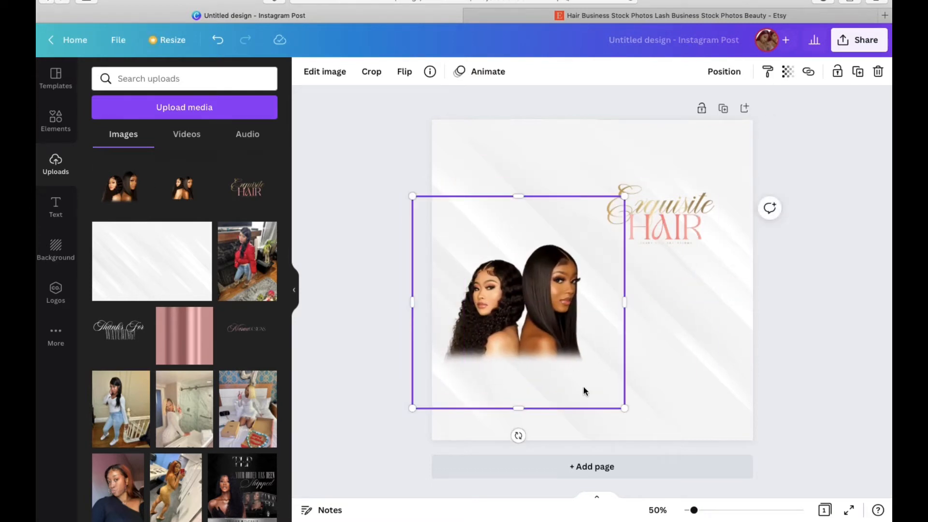
drag(625, 405, 661, 429)
drag(582, 362, 567, 339)
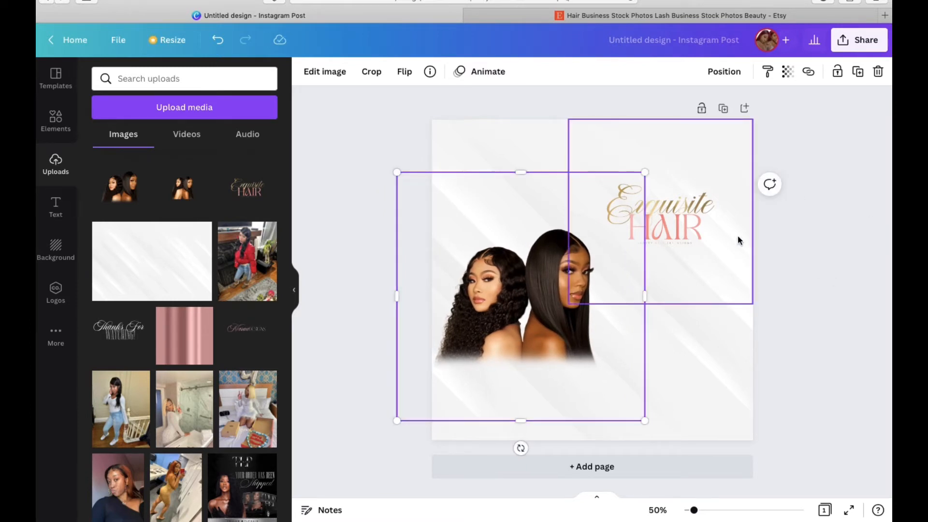
click(803, 280)
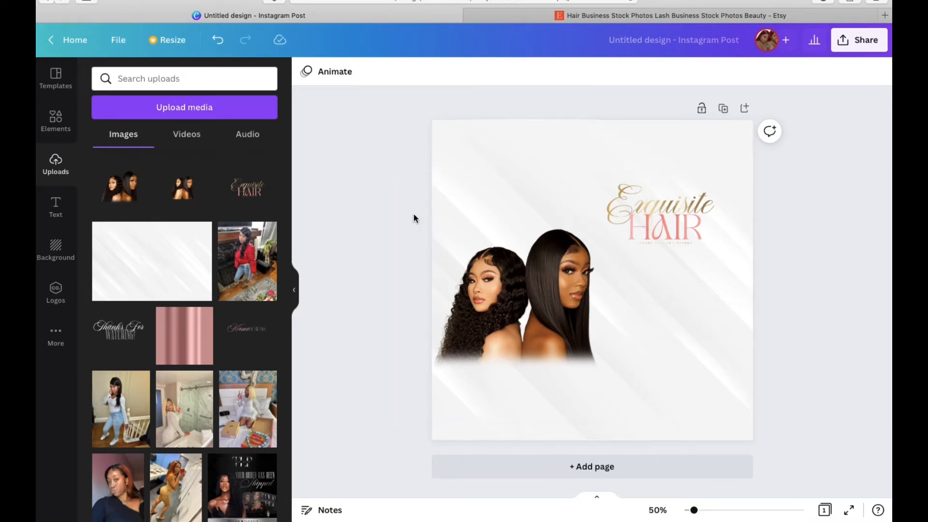
Add a subheading text box to the page reading "HEY LOVES!".
click(43, 215)
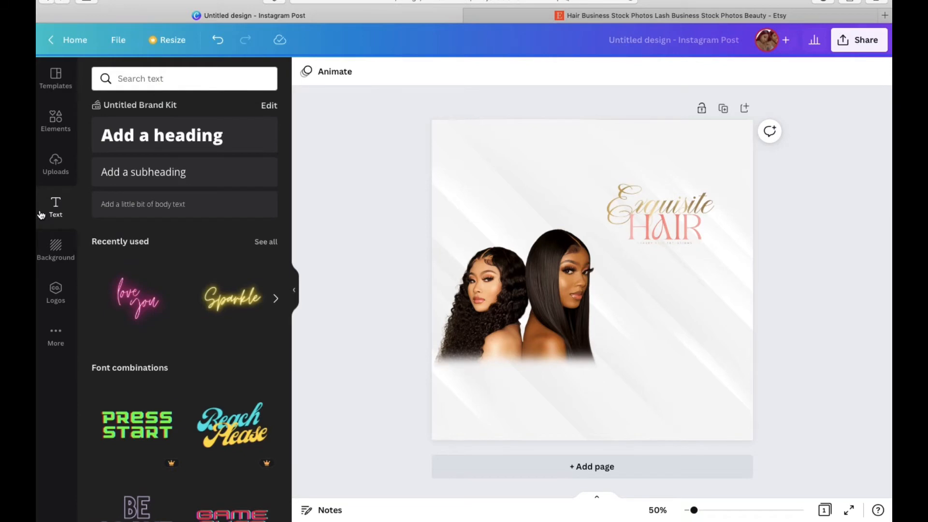
click(228, 174)
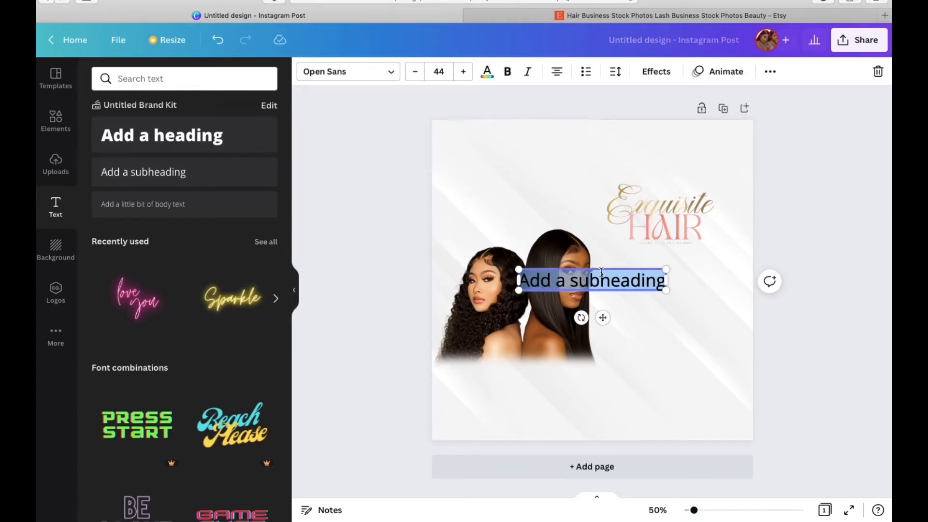
text(HEY LOV)
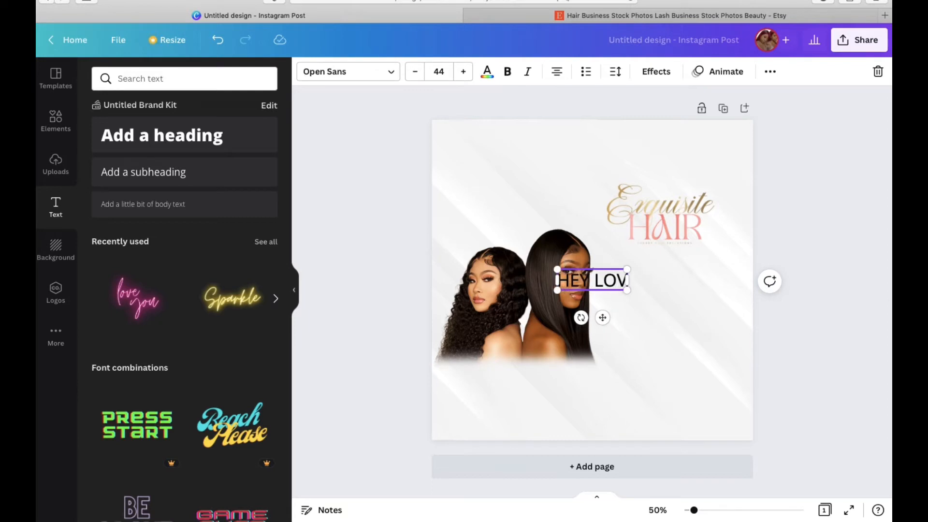
text(ES!)
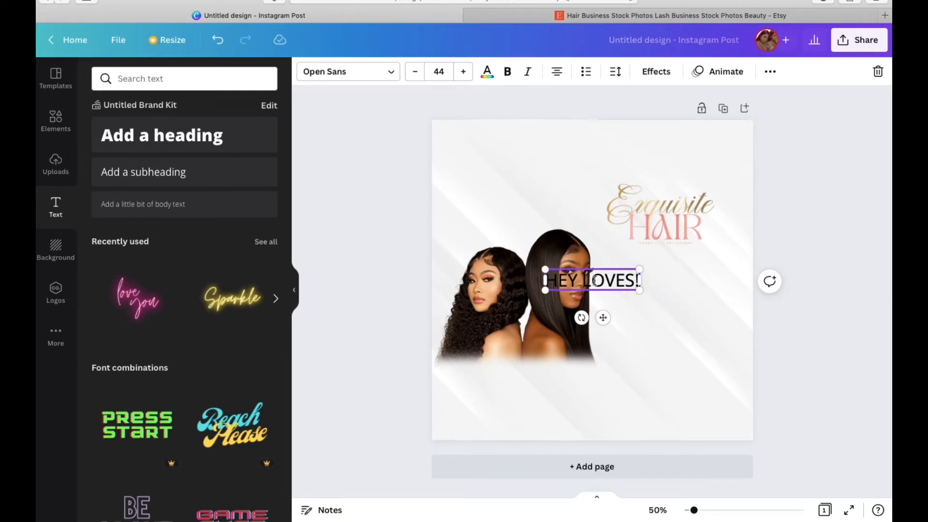
Reduce the font size of the "HEY LOVES!" text to 31.
drag(549, 279, 643, 280)
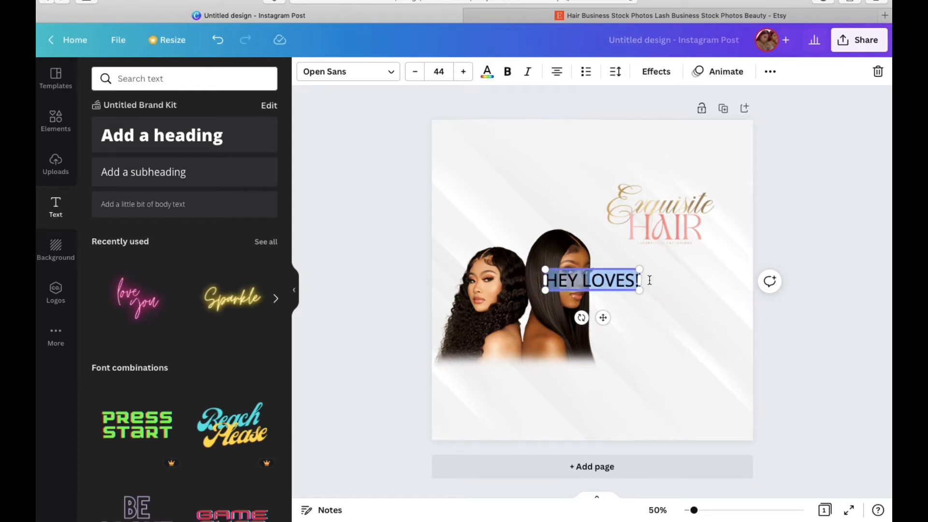
click(414, 73)
click(414, 72)
click(414, 72)
click(414, 73)
click(414, 72)
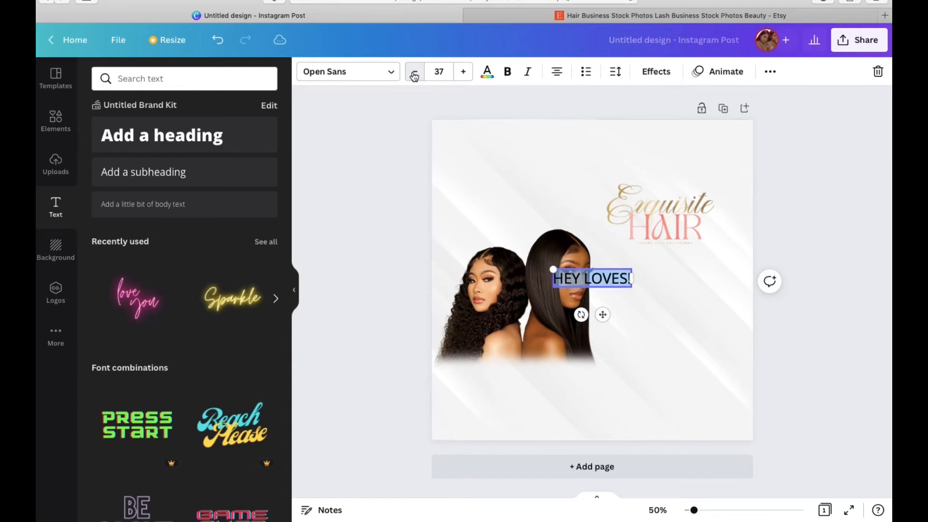
click(414, 73)
click(414, 72)
click(414, 72)
click(414, 73)
click(414, 73)
click(414, 73)
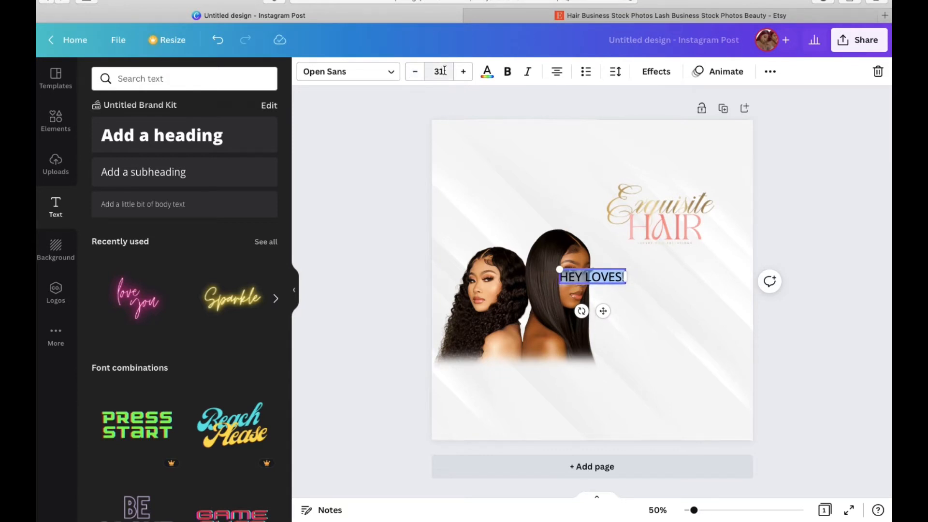
Set the font size of the "HEY LOVES!" text to 25.
click(416, 71)
text(00)
key(Return)
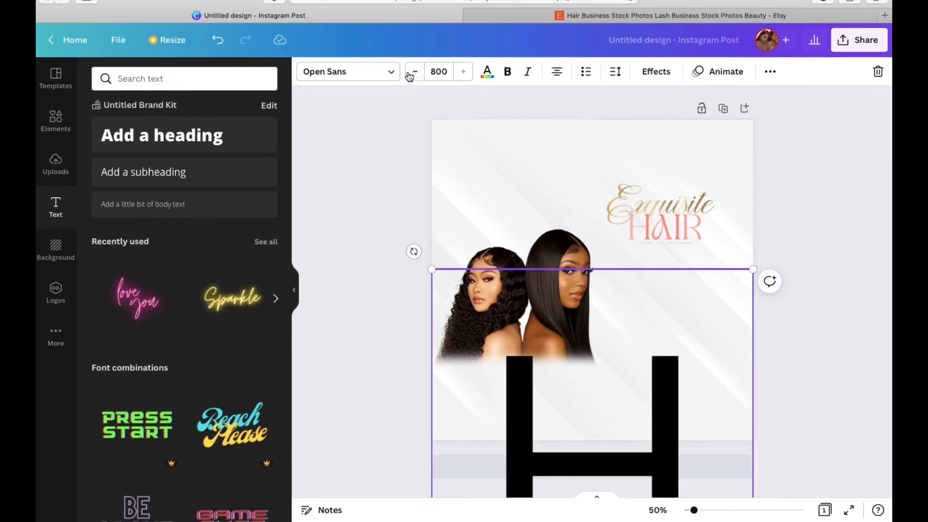
click(431, 72)
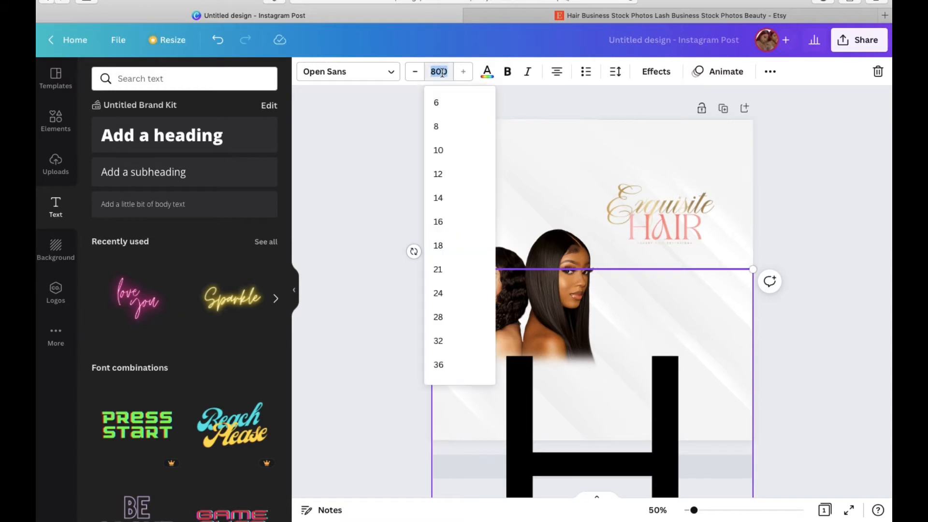
text(25)
key(Return)
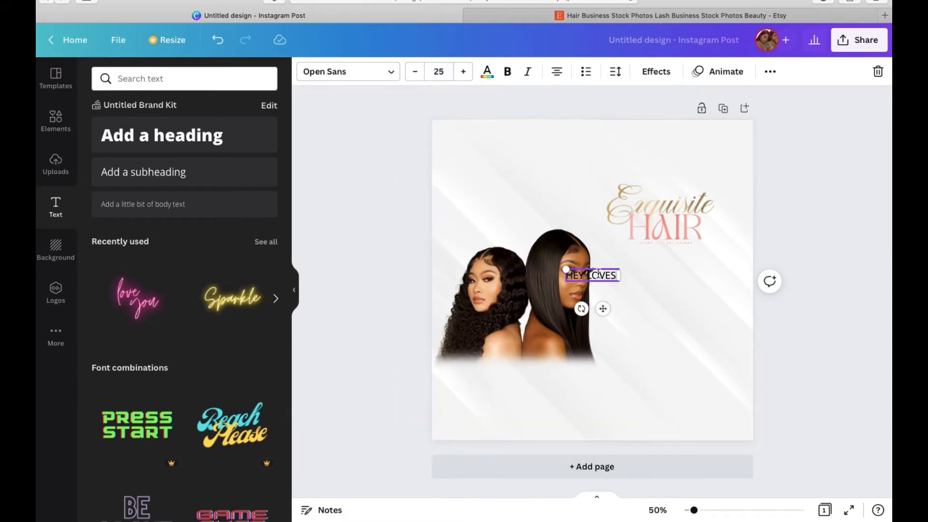
Widen the letter spacing of the "HEY LOVES!" text to 481 and set its font size to 20.
drag(569, 275, 618, 275)
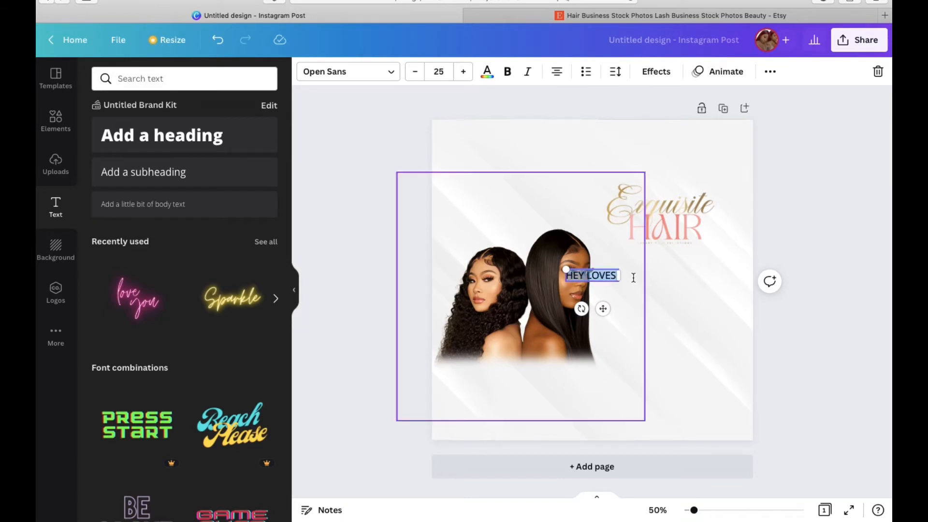
click(617, 73)
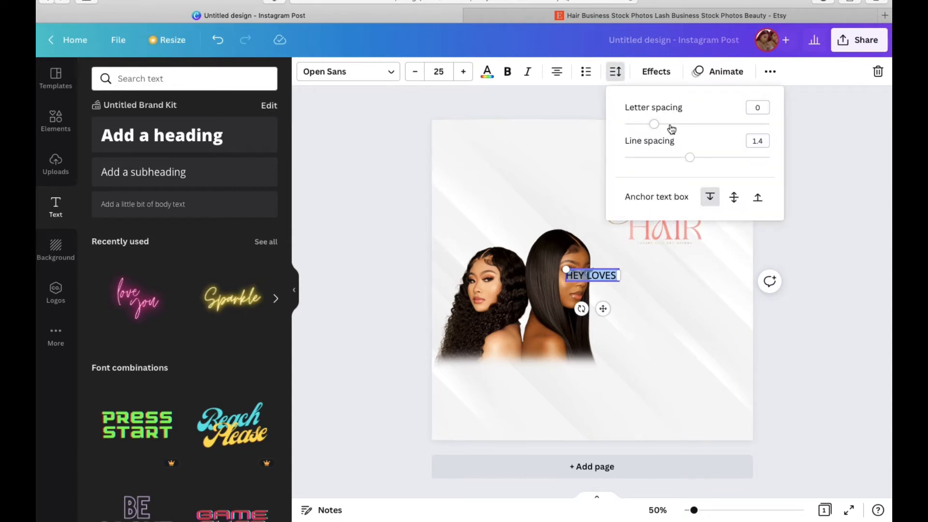
drag(671, 128, 723, 127)
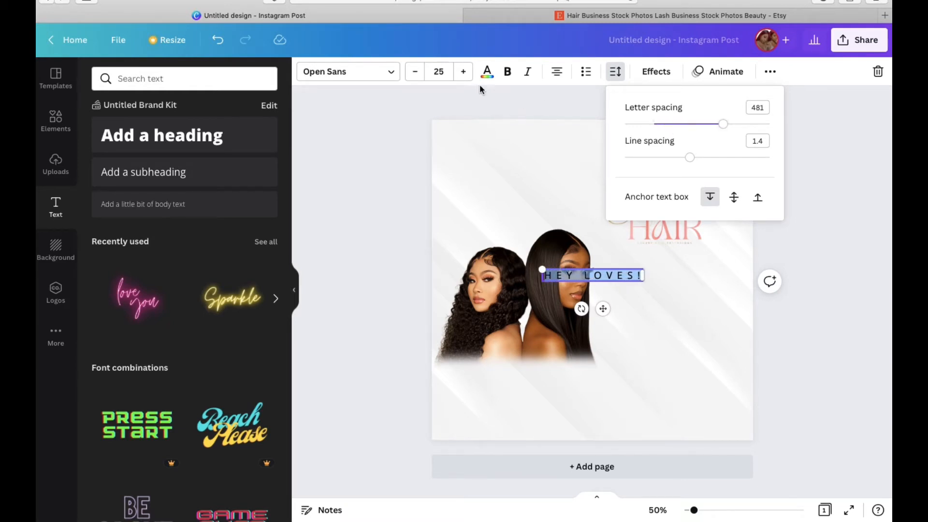
click(438, 73)
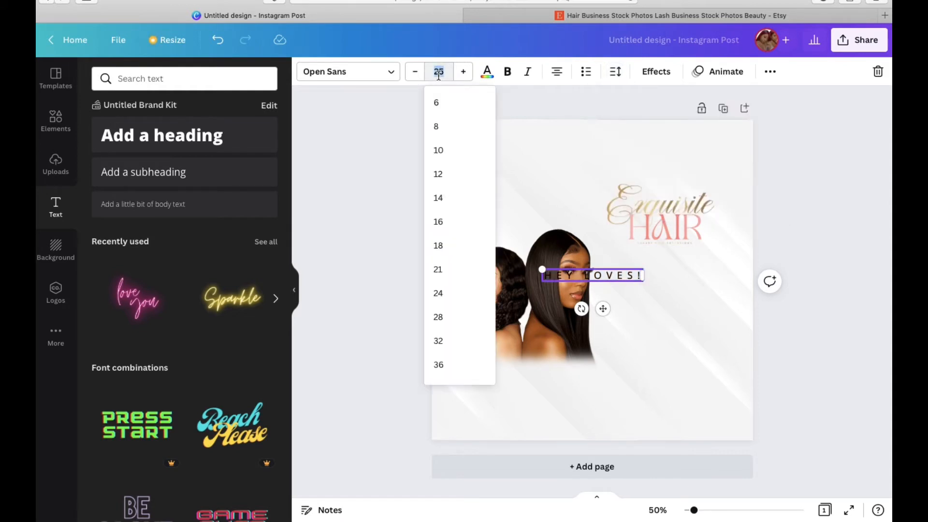
key(Return)
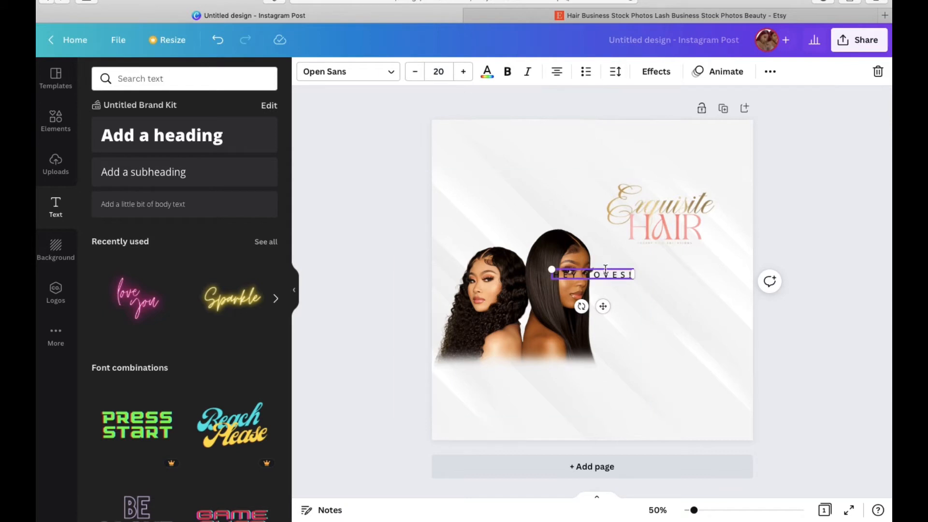
Crop the empty margins of the Exquisite Hair logo image on all four sides, close to the lettering.
click(674, 284)
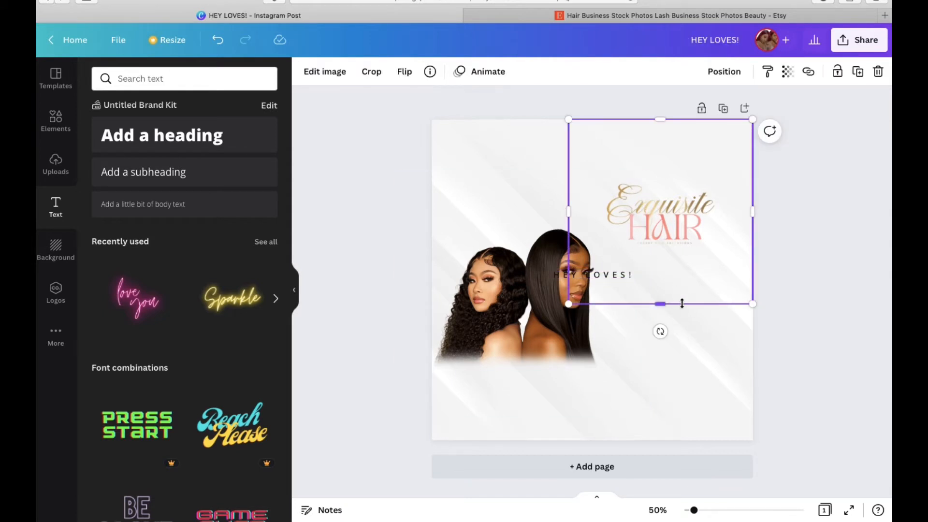
drag(658, 300, 662, 248)
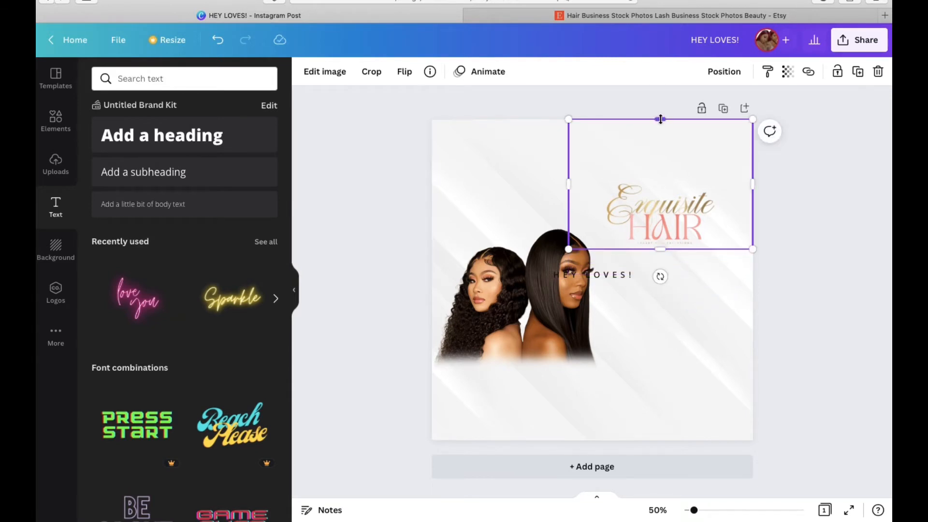
drag(660, 119, 667, 179)
drag(568, 214, 598, 216)
drag(752, 209, 730, 205)
Move the "HEY LOVES!" text off the models and centre it just beneath the Exquisite Hair logo.
click(608, 274)
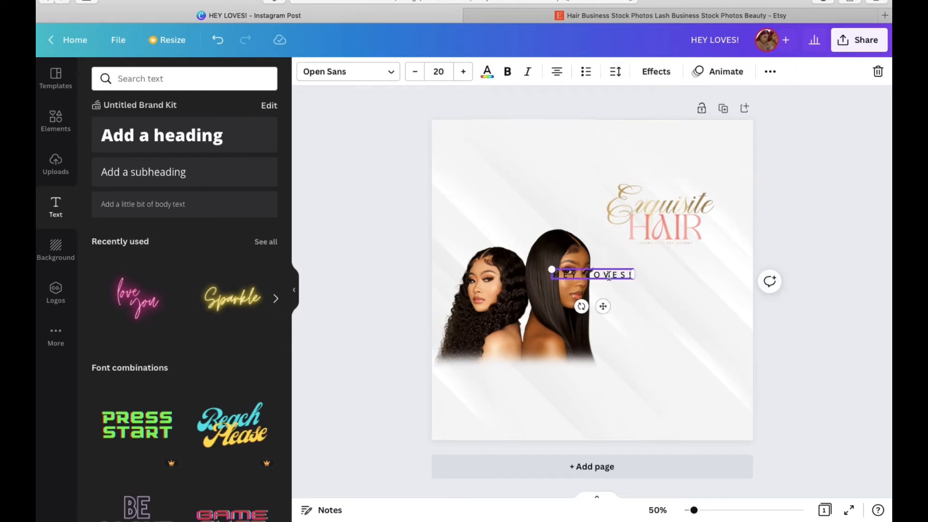
drag(604, 306, 674, 294)
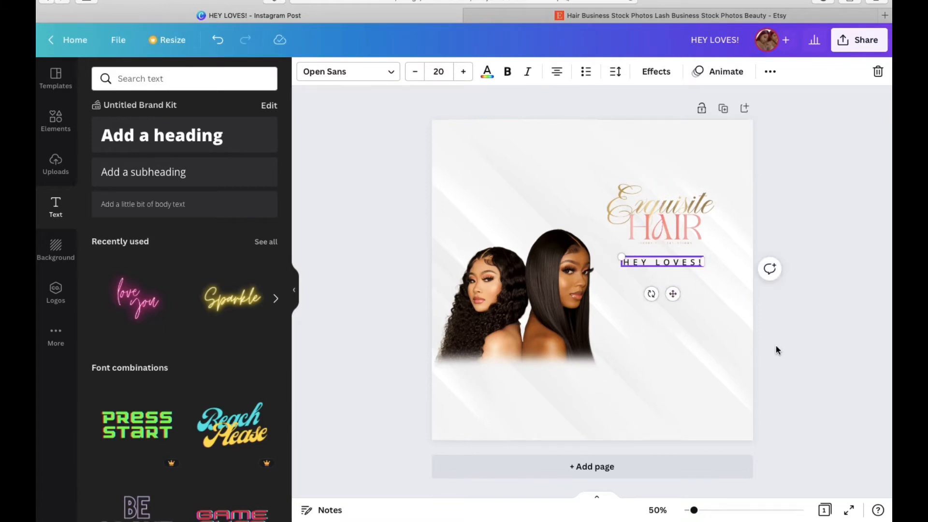
click(791, 347)
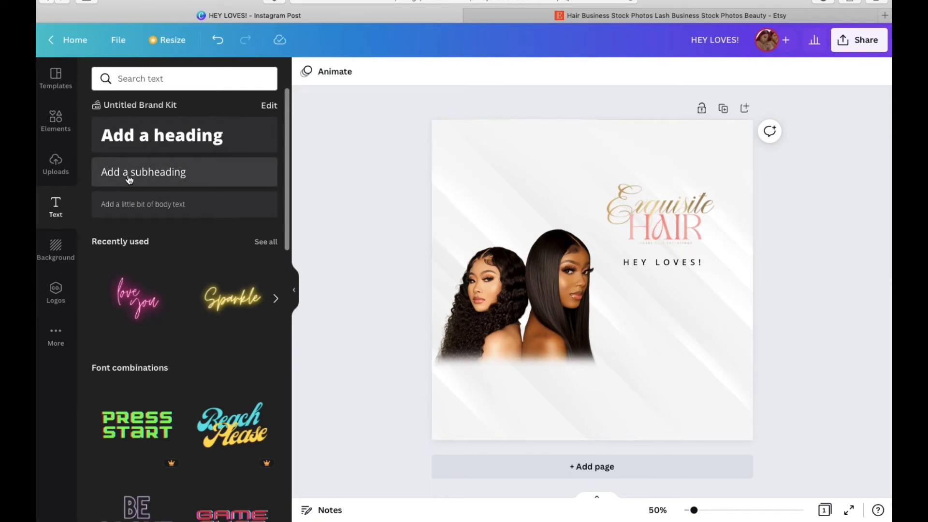
Add a heading text box to the page reading "BADDIE NOW".
click(151, 134)
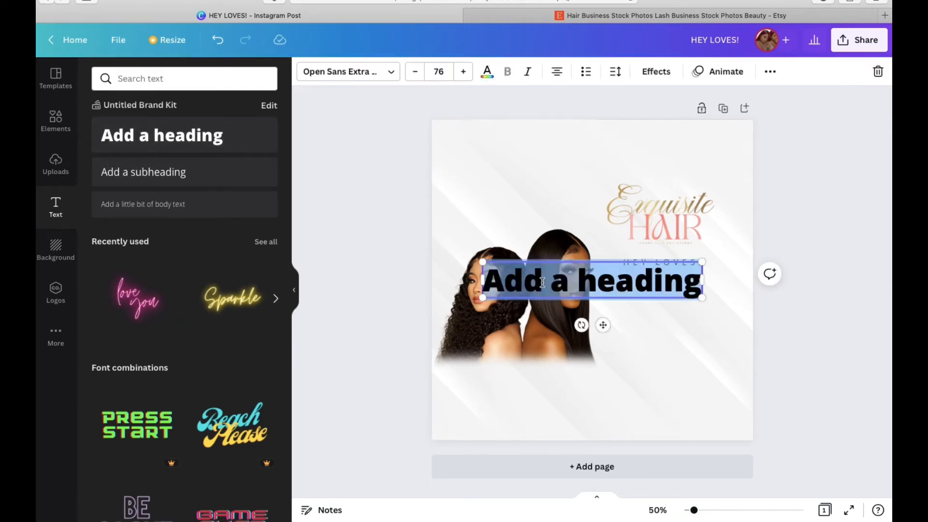
text(B)
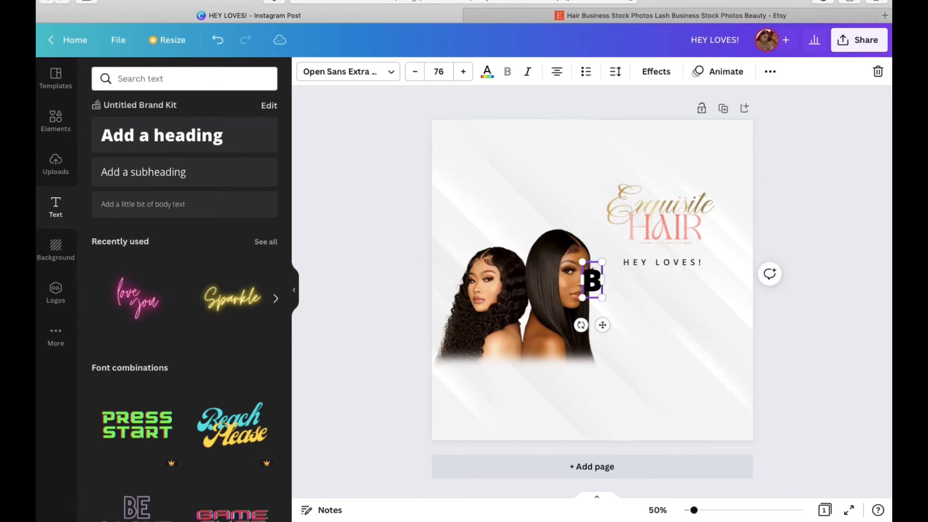
text(ADDIE NOW)
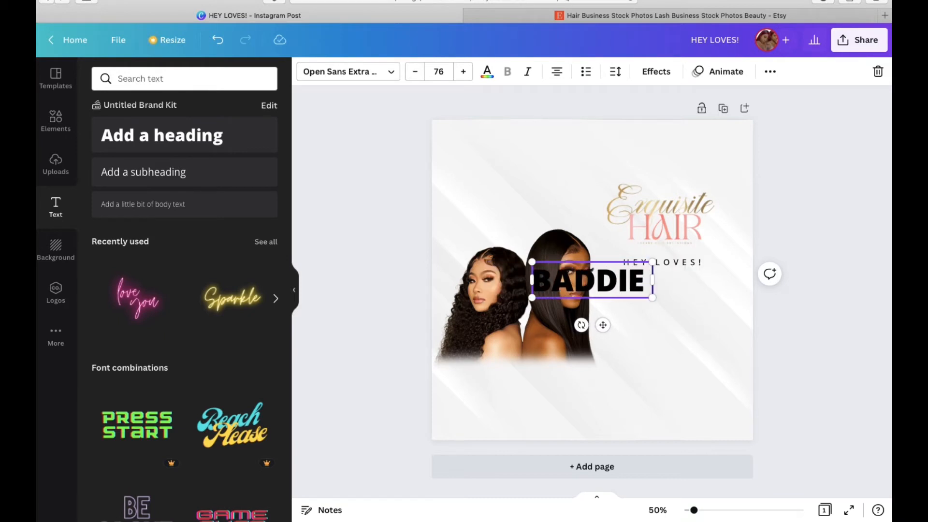
Set the "BADDIE NOW" heading in the Bicubik font and color it with the medium gold from the logo's photo colors.
click(388, 72)
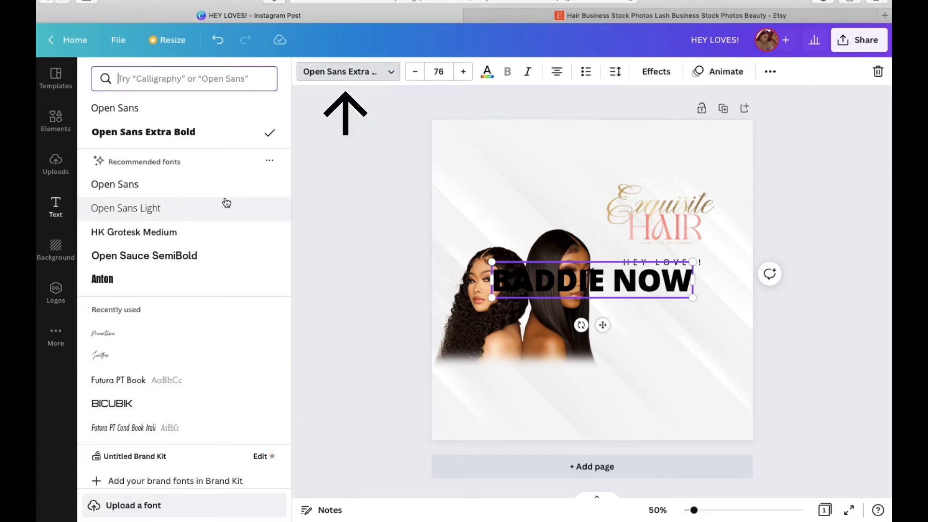
click(107, 403)
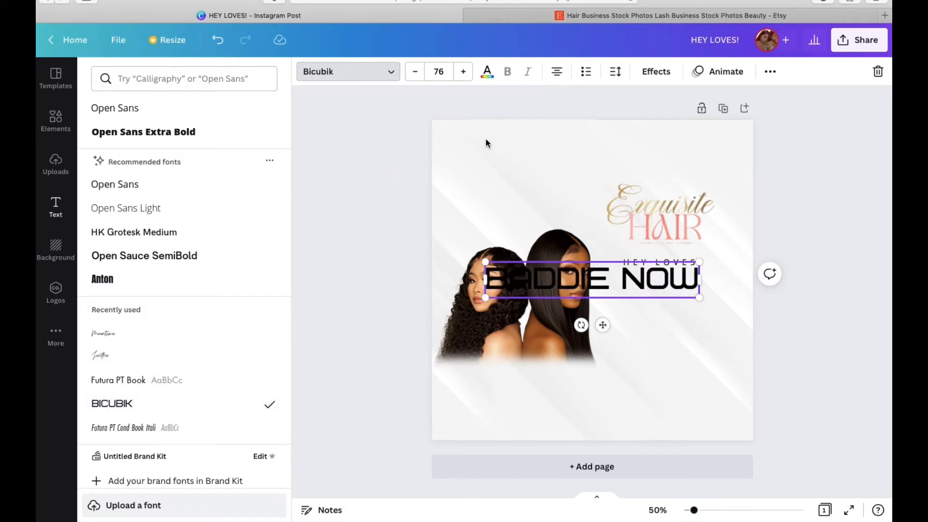
click(487, 73)
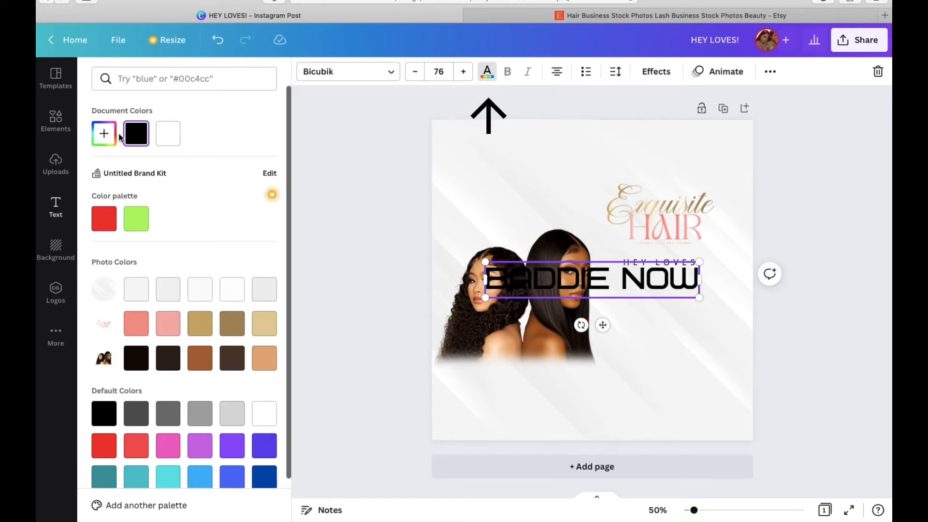
click(205, 330)
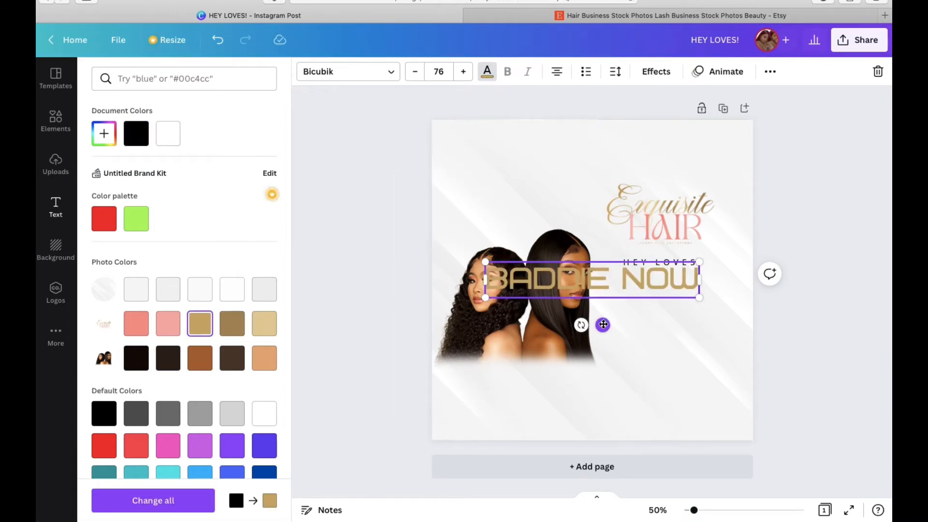
Shrink the "BADDIE NOW" heading to a font size of about 54.7 and place it beneath "HEY LOVES!", beside the models.
drag(603, 325, 655, 329)
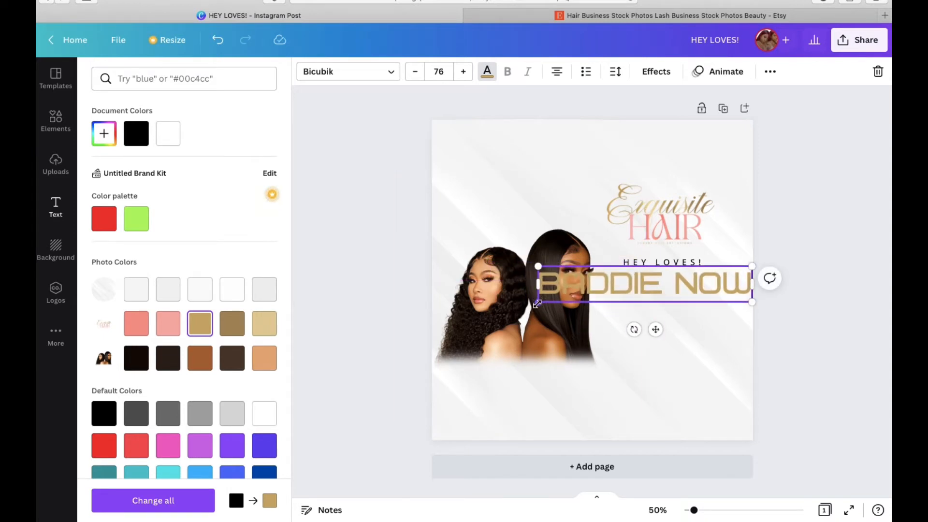
drag(537, 303, 599, 292)
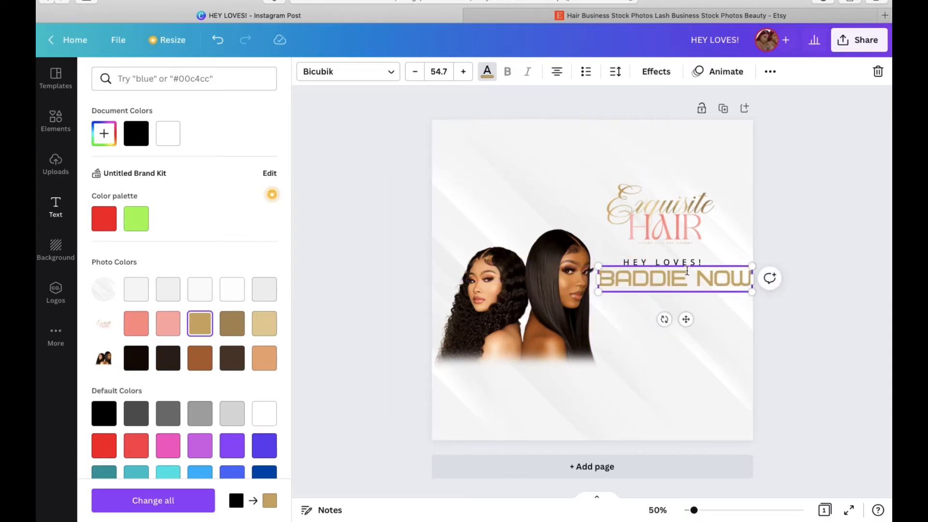
drag(685, 319, 679, 322)
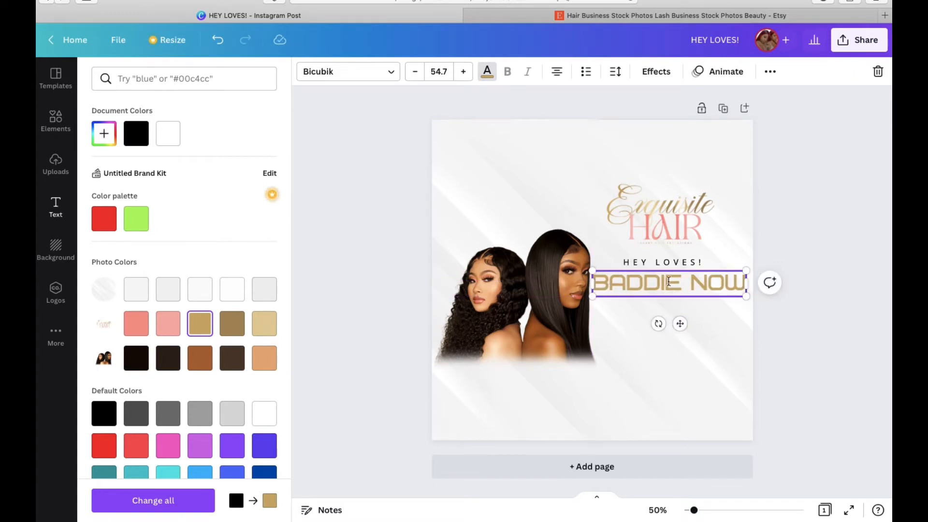
Color the "HEY LOVES!" text with the darker gold-brown from the logo's photo colors and lower it slightly toward "BADDIE NOW".
click(657, 262)
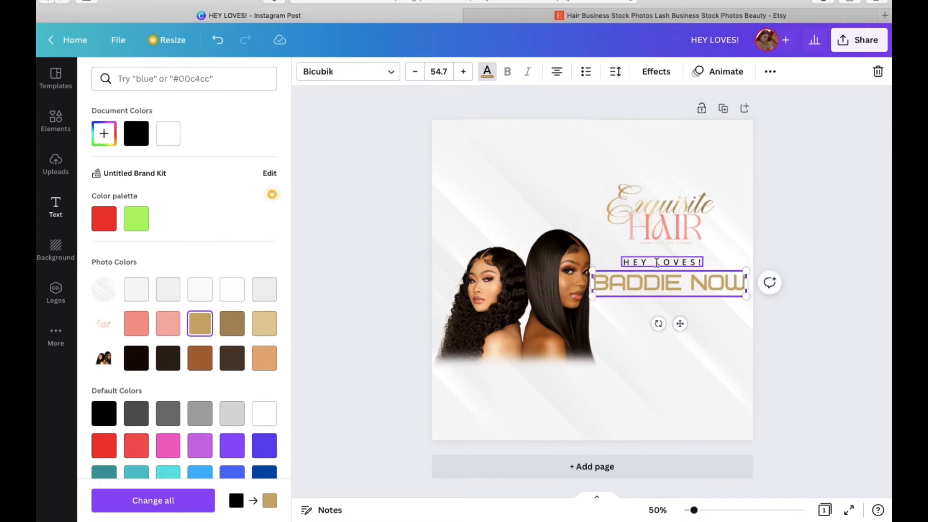
click(205, 326)
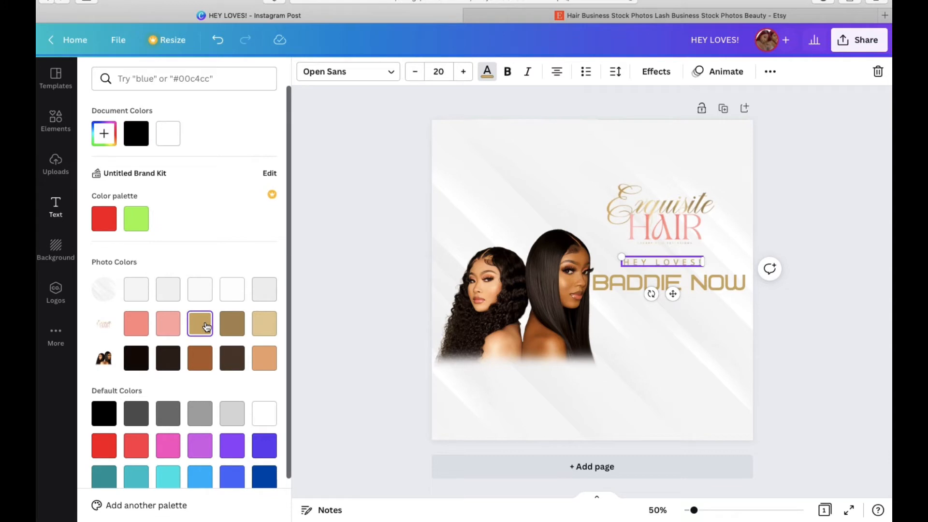
click(229, 329)
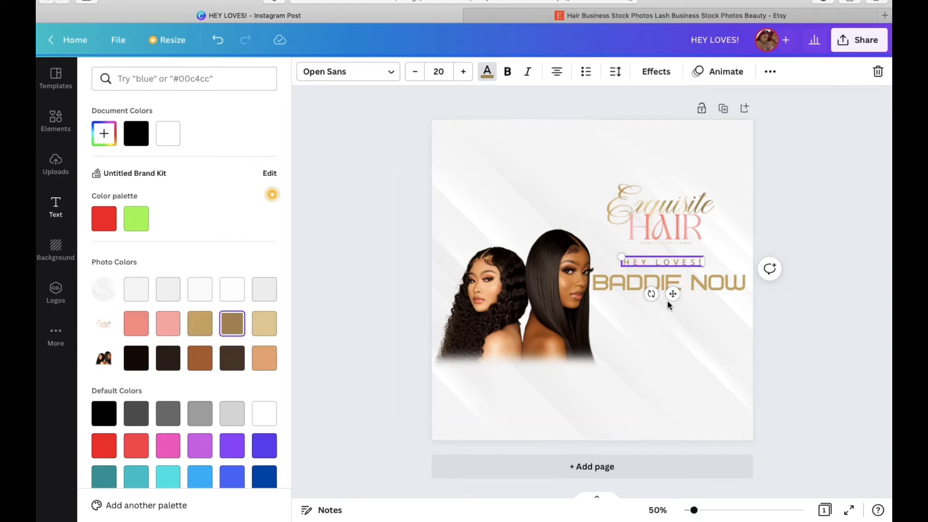
drag(673, 294, 671, 298)
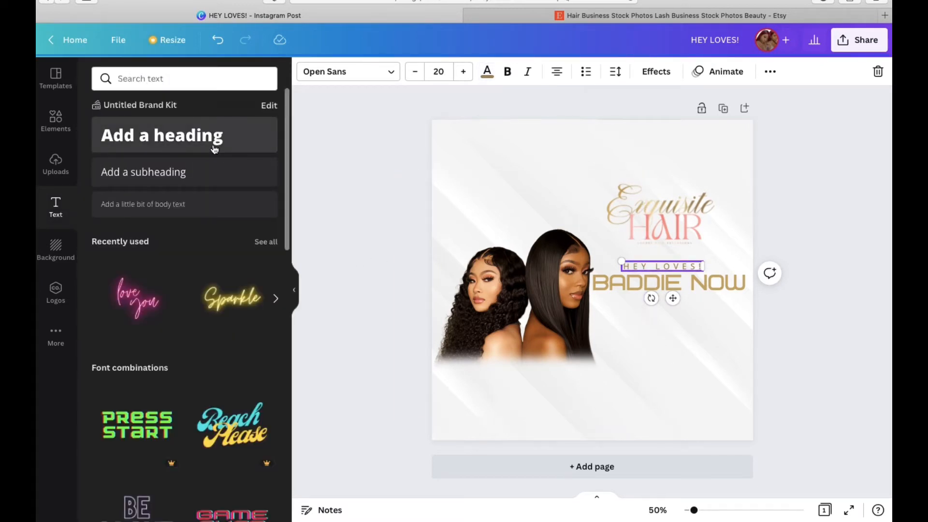
Add another heading to the page, widen its box to fit one line and make it read "PAY LATER".
drag(213, 139, 624, 296)
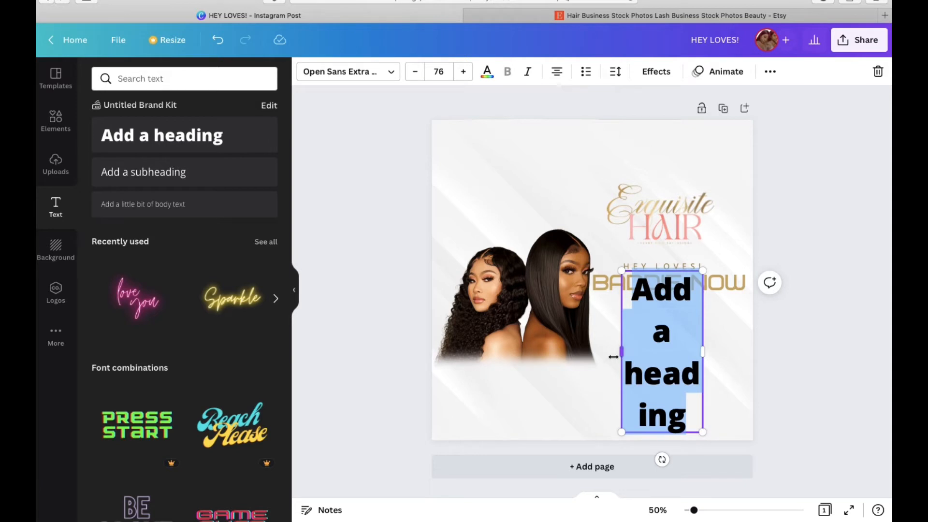
drag(613, 356, 475, 350)
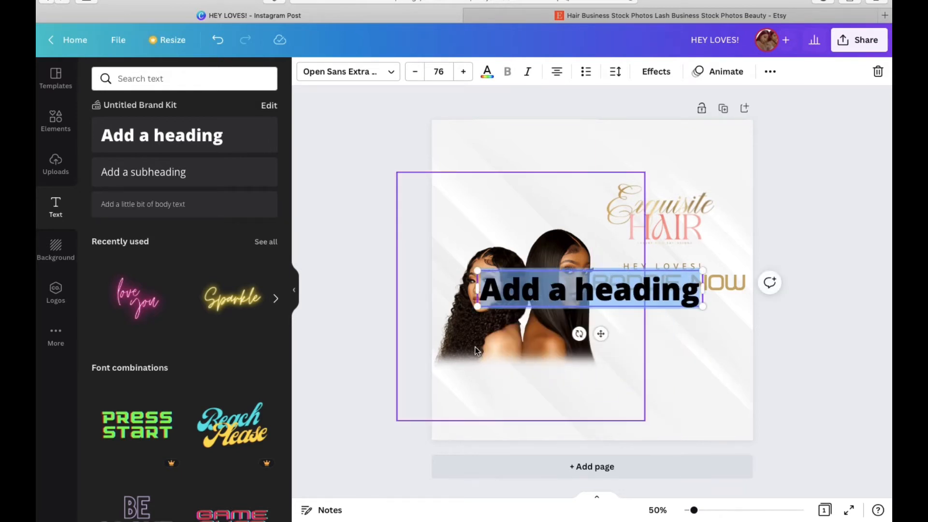
text(PAY LATER)
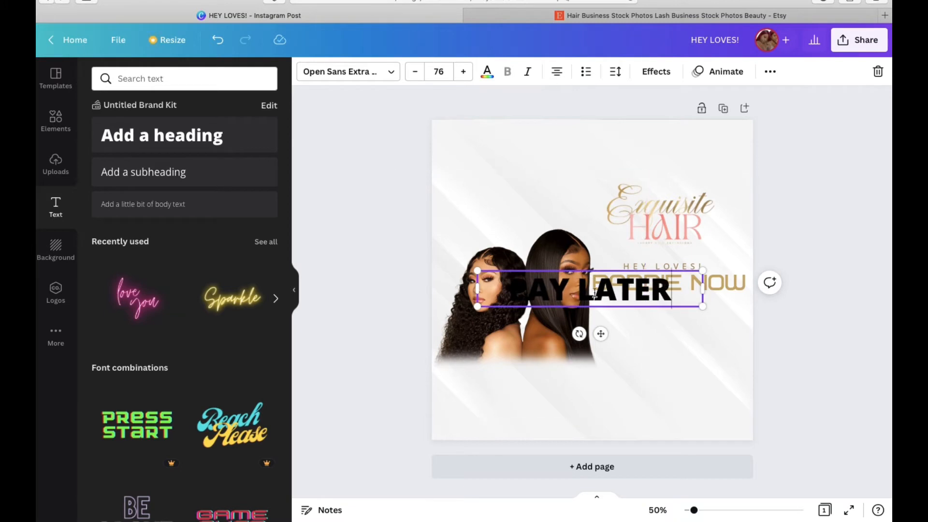
Try the Moontime font on the "PAY LATER" heading, and change it to the Jonathan script font.
click(354, 77)
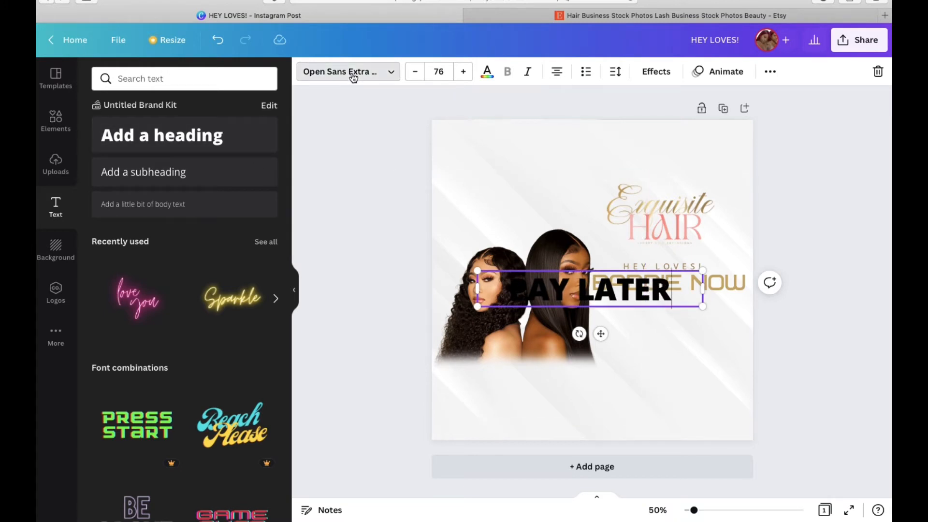
scroll(163, 248, down, 3)
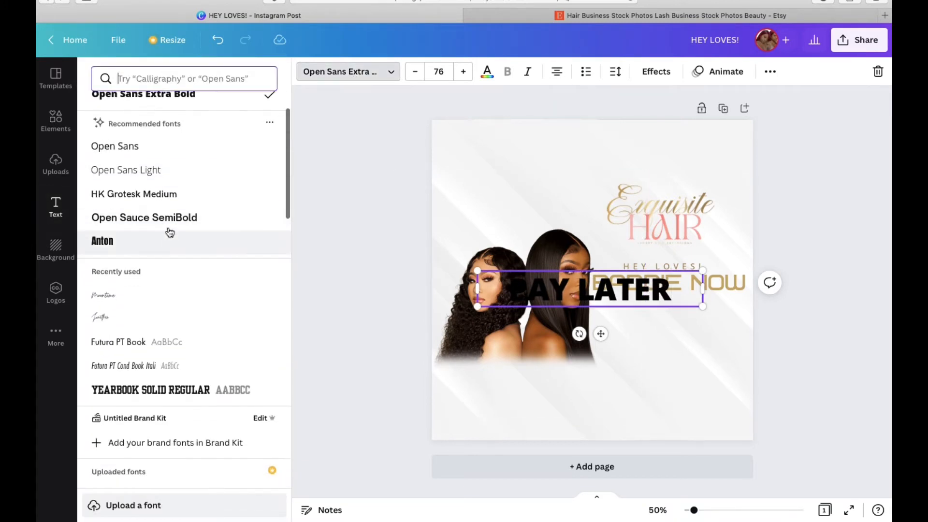
scroll(172, 235, up, 3)
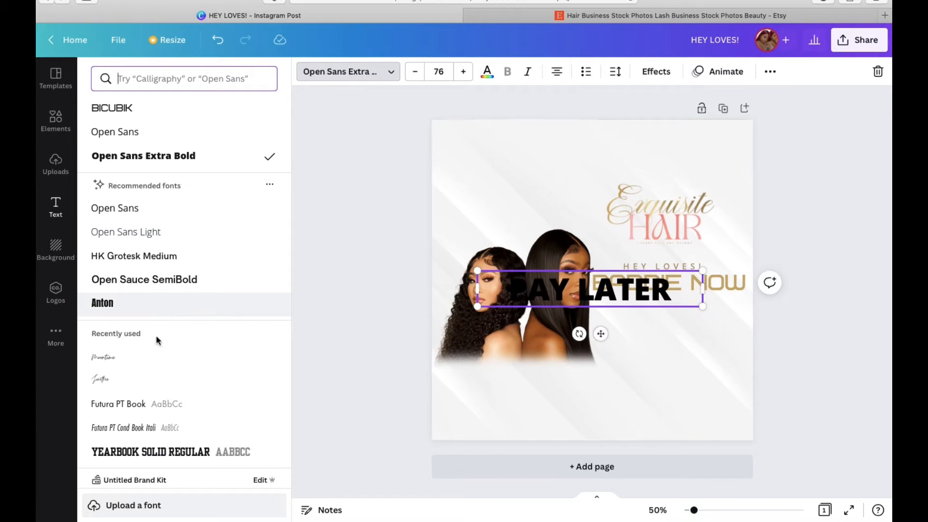
click(163, 358)
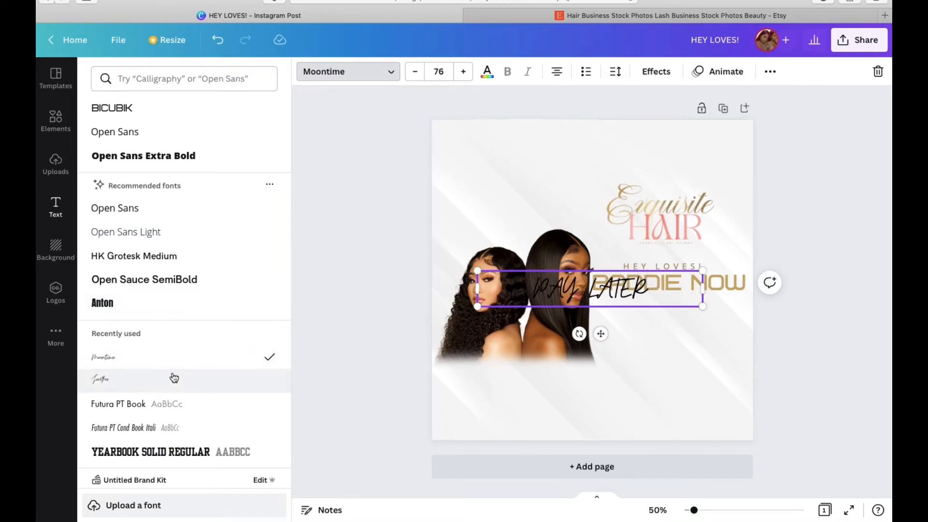
click(172, 378)
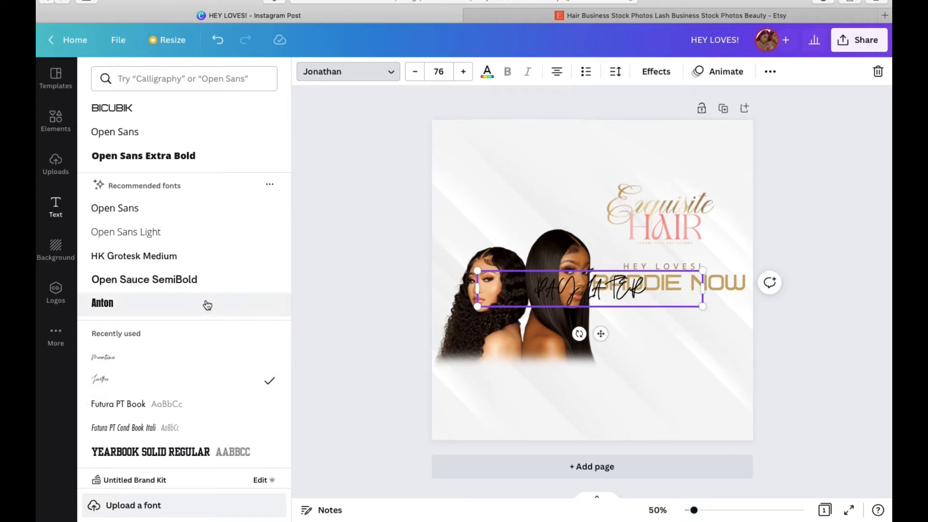
Replace the black script heading's text with "Pay Later" in mixed case.
drag(646, 289, 404, 254)
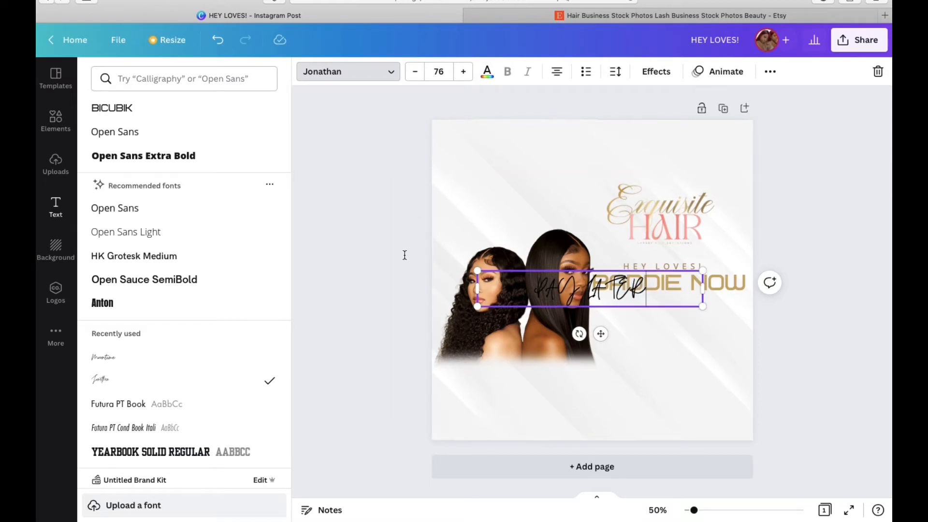
drag(676, 280, 583, 290)
key(ctrl+a)
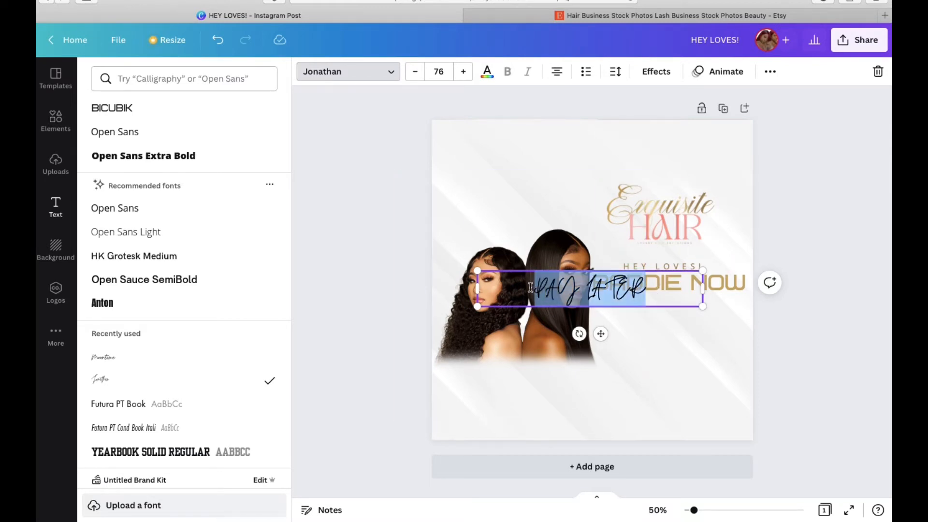
key(BackSpace)
text(Hey)
text( Later)
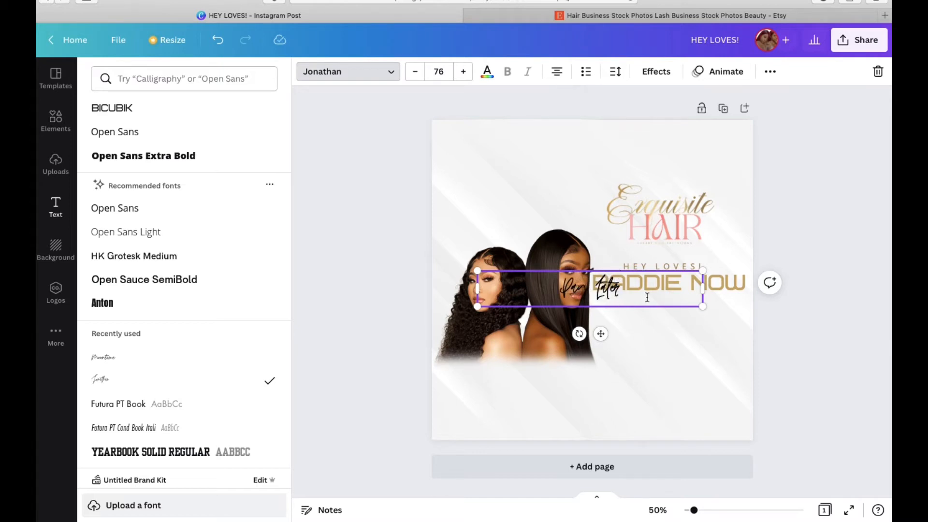
Try the Yearbook Solid font on the whole "Pay Later" heading, and settle on the Anton font.
key(ctrl+a)
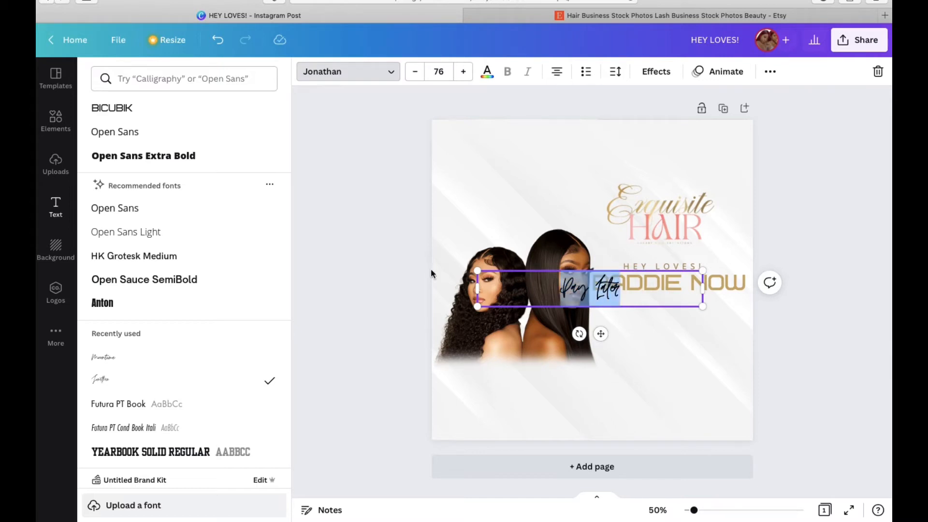
click(139, 308)
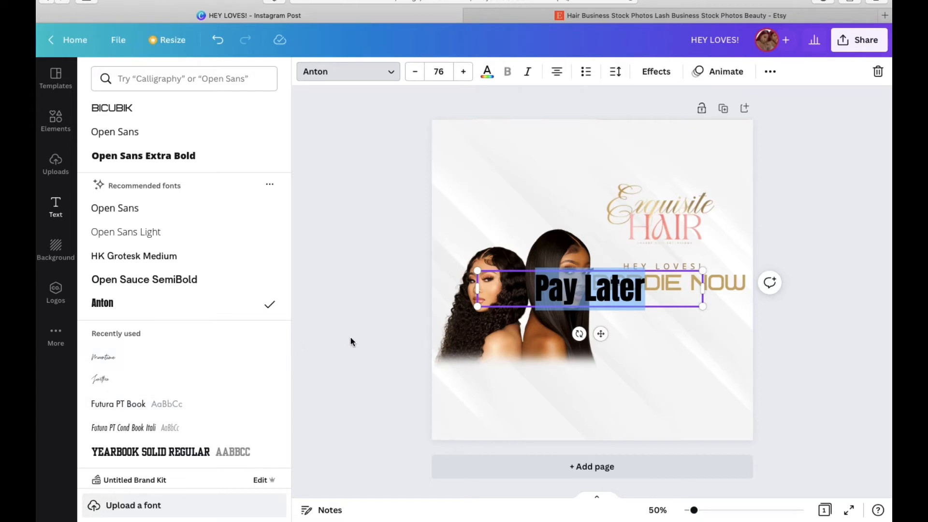
click(164, 450)
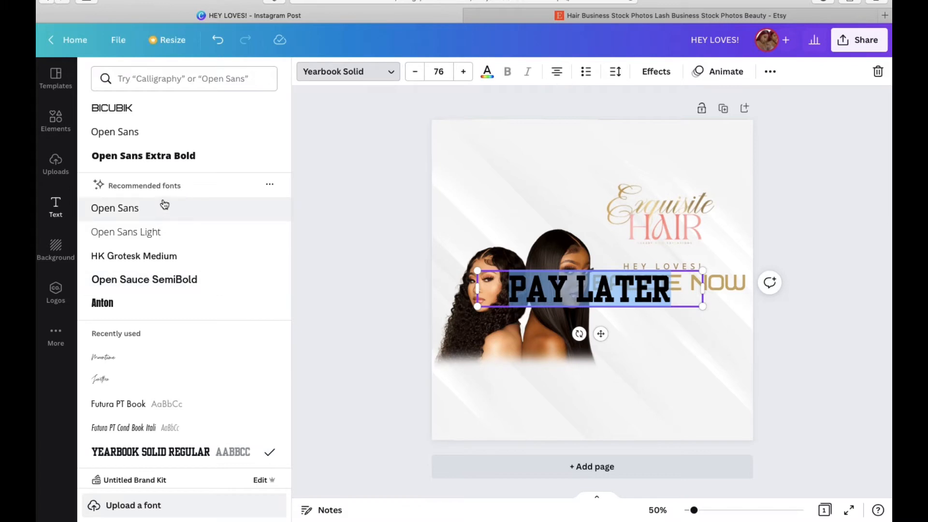
click(145, 304)
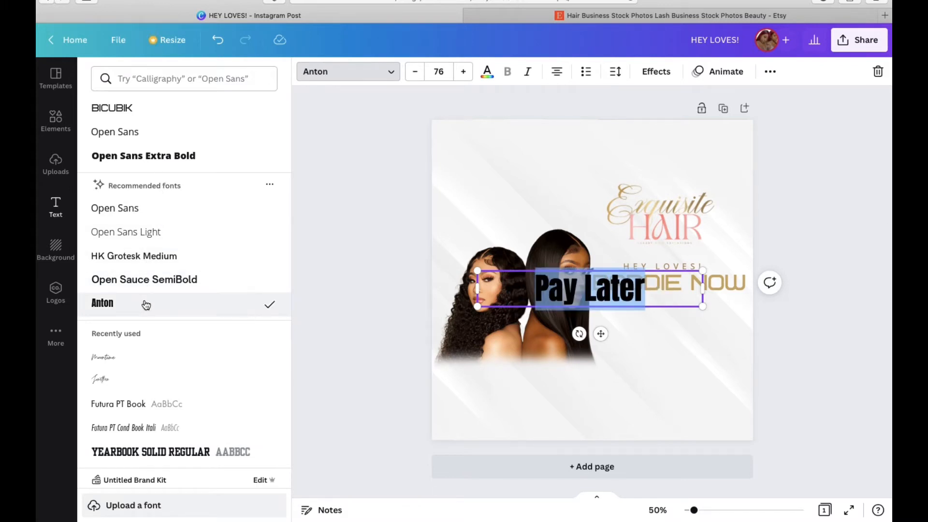
Retype the Anton heading in all capitals as "PAY LATER".
text(P)
text(RAY)
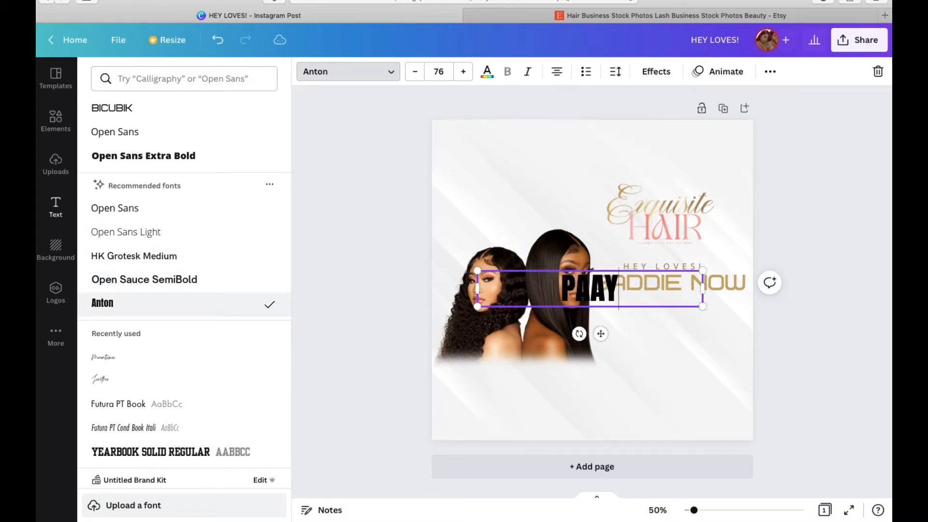
key(BackSpace)
key(BackSpace)
key(BackSpace)
text(AY LATER)
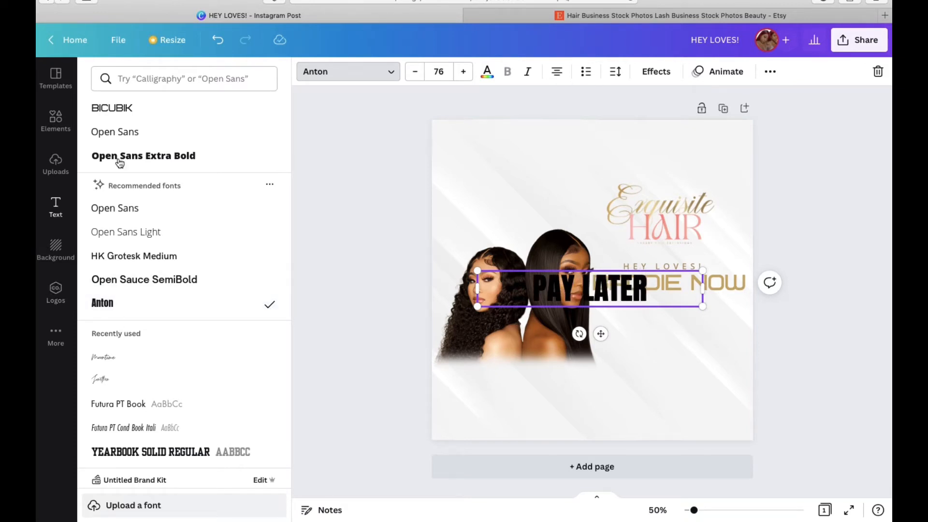
Color the "PAY LATER" heading with the coral pink from the logo's photo colors and place it directly beneath "BADDIE NOW".
click(486, 72)
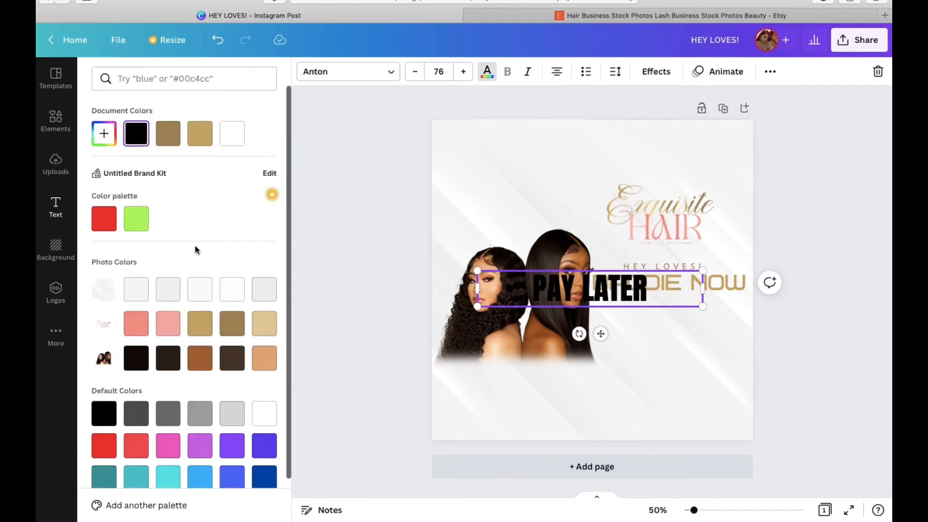
click(136, 325)
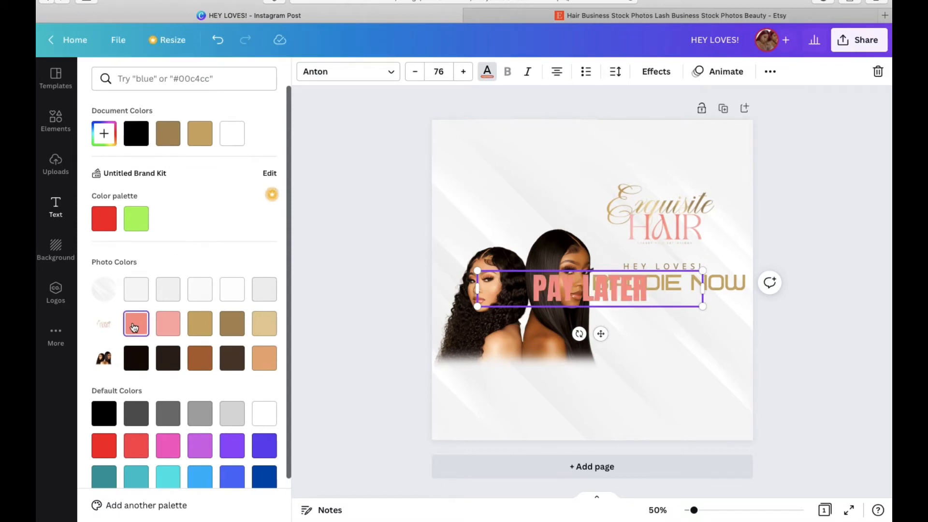
drag(603, 332, 675, 348)
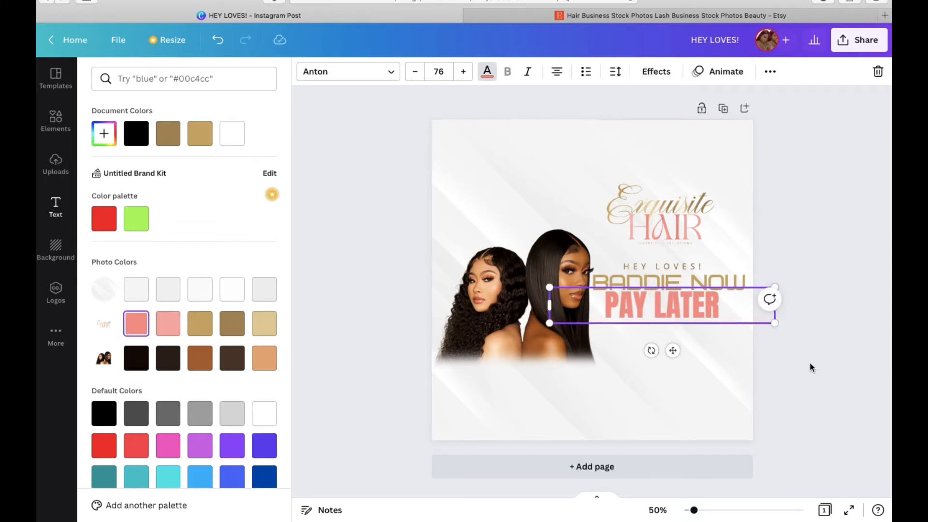
click(825, 369)
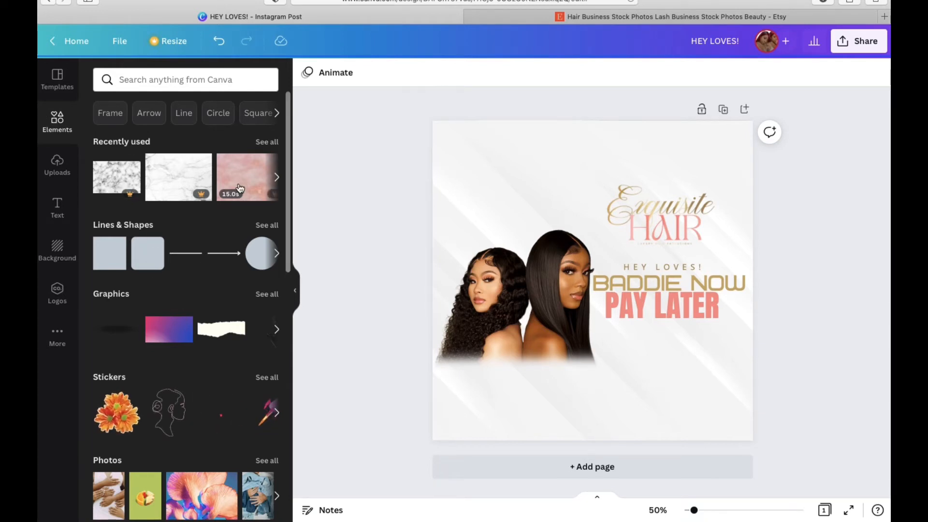
Add a rounded square from the shapes library and reshape it into a long, thin horizontal bar.
click(267, 225)
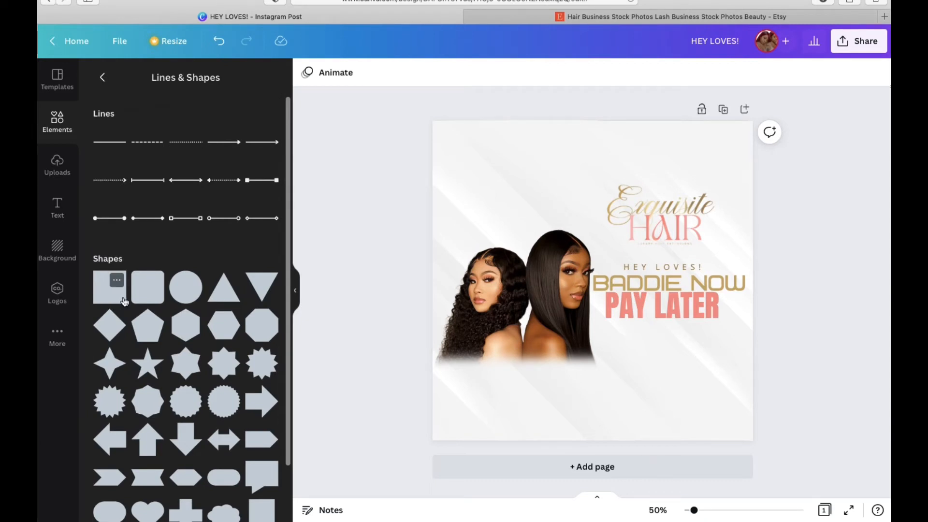
click(139, 295)
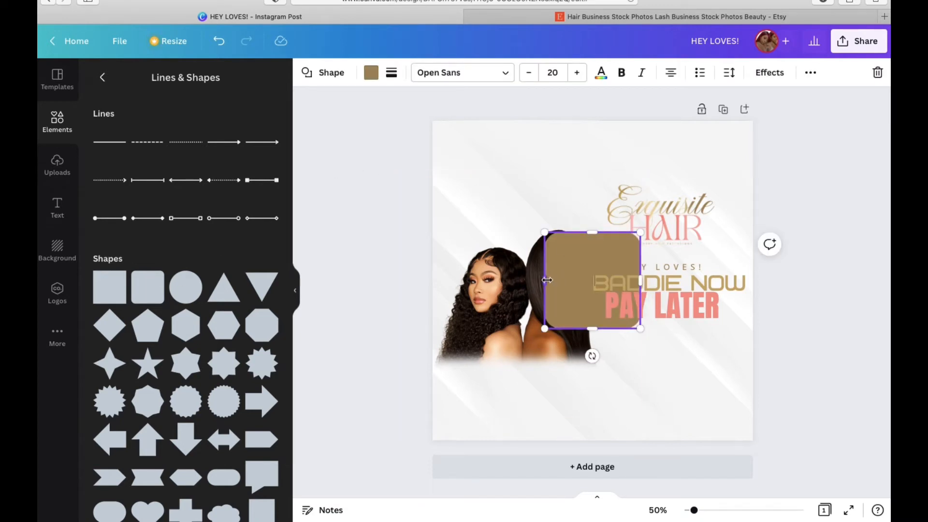
drag(547, 280, 456, 279)
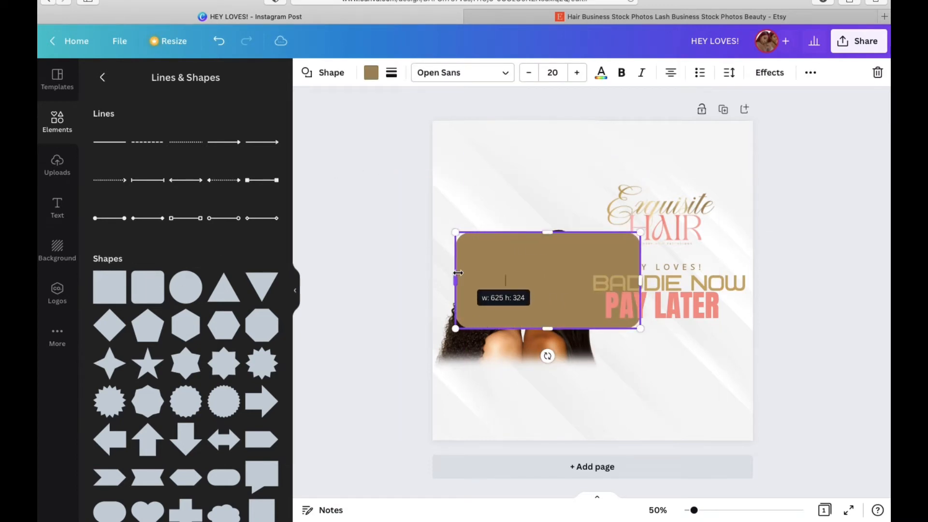
click(645, 283)
click(582, 259)
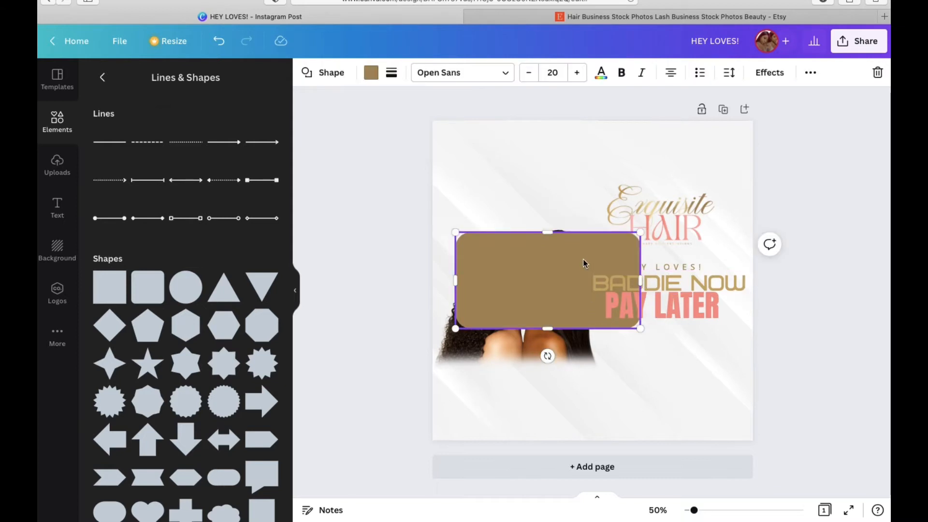
drag(641, 280, 708, 281)
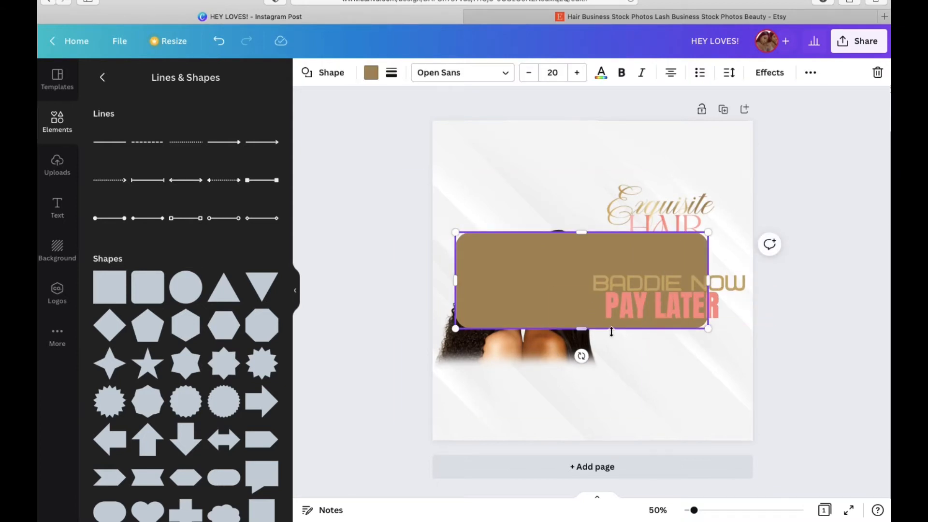
drag(583, 331, 580, 259)
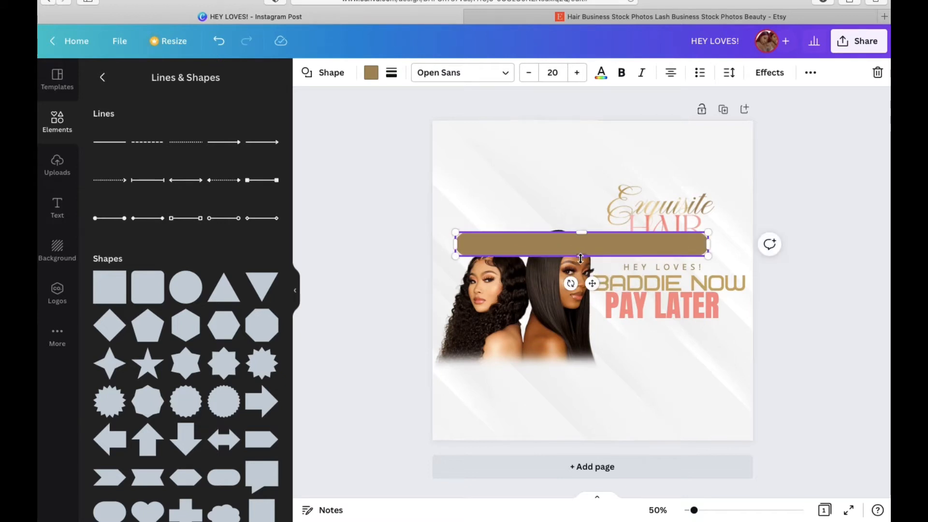
drag(457, 247, 528, 247)
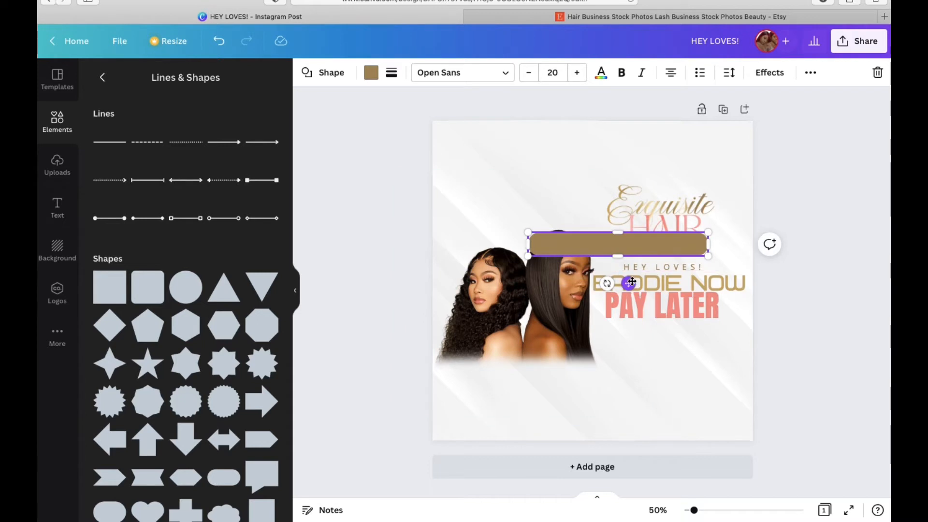
Move the gold-brown bar beneath "PAY LATER", shrink it to nearly the width of "BADDIE NOW", center it under the text and nudge it down.
drag(629, 285, 676, 375)
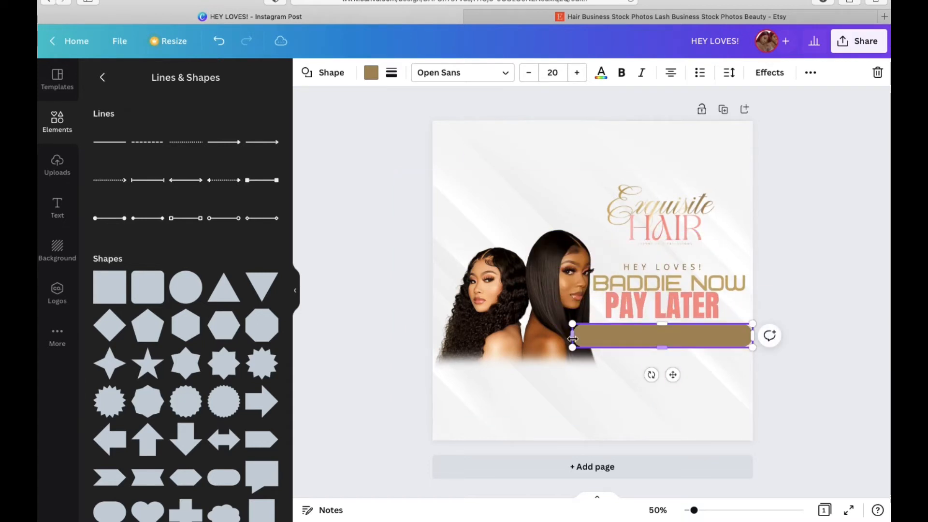
drag(573, 334, 610, 334)
drag(692, 367, 677, 366)
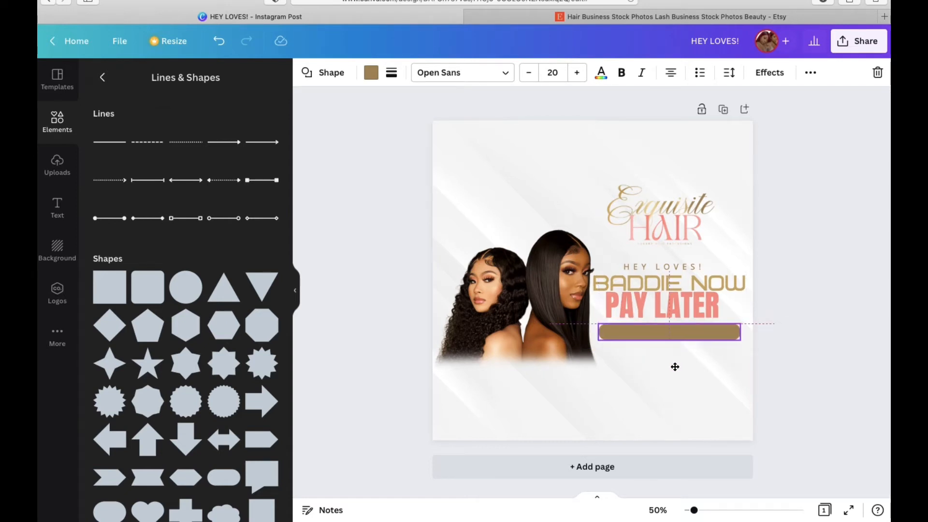
drag(674, 367, 680, 374)
key(Down)
key(Down)
key(Down)
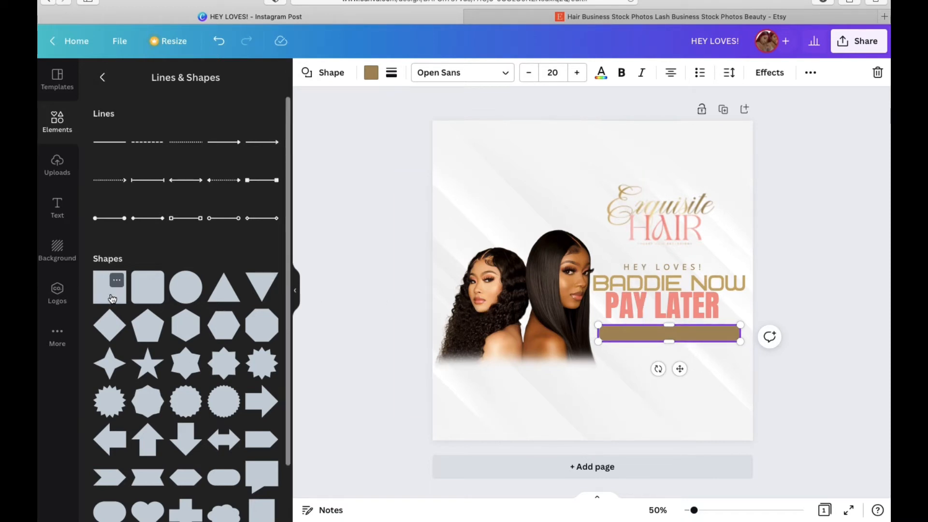
Add a sharp-cornered square shape to the page and fill it with the coral pink document color.
drag(111, 298, 580, 297)
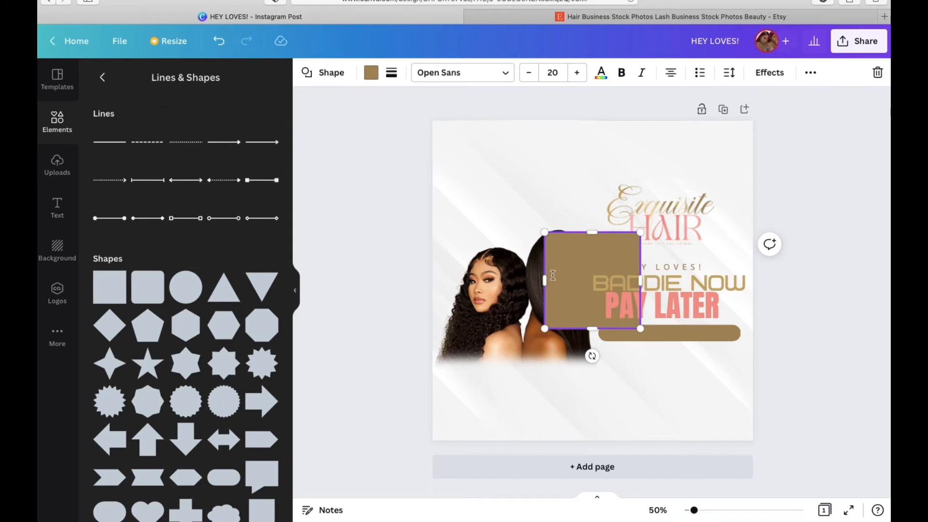
click(371, 73)
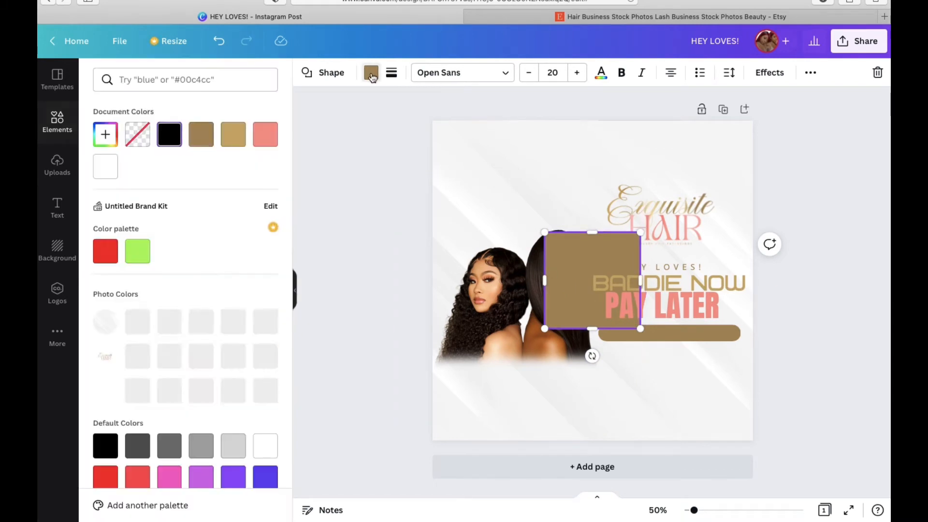
click(265, 138)
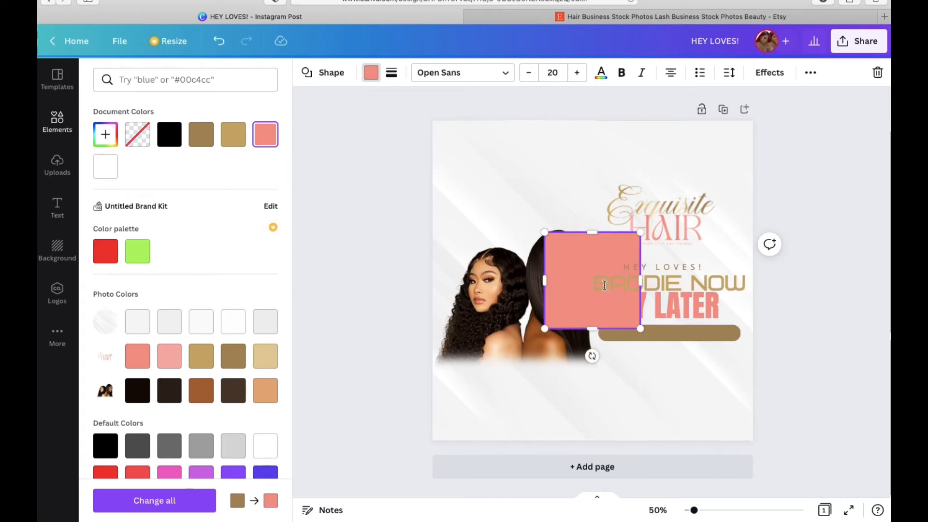
Place the coral square over the gold-brown bar's lower half, widen it to match the bar and shorten it from below.
drag(576, 262, 638, 364)
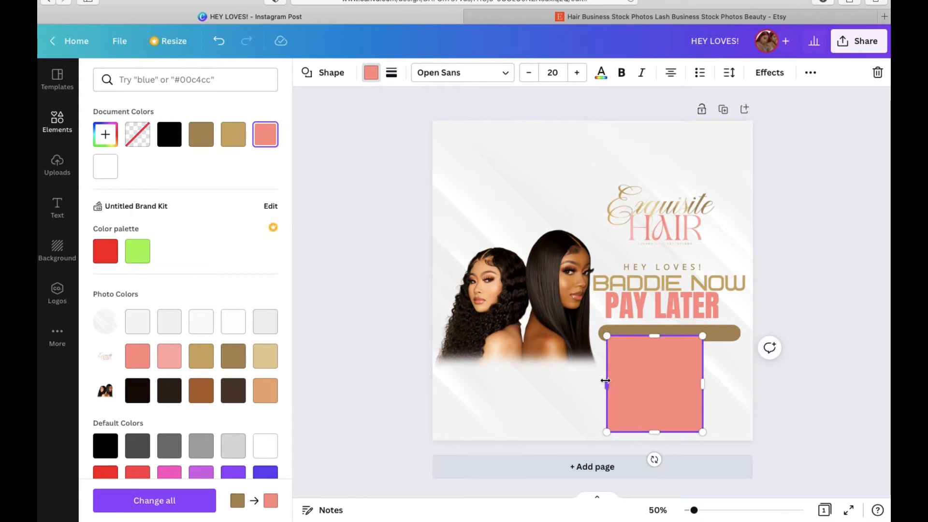
drag(606, 381, 599, 381)
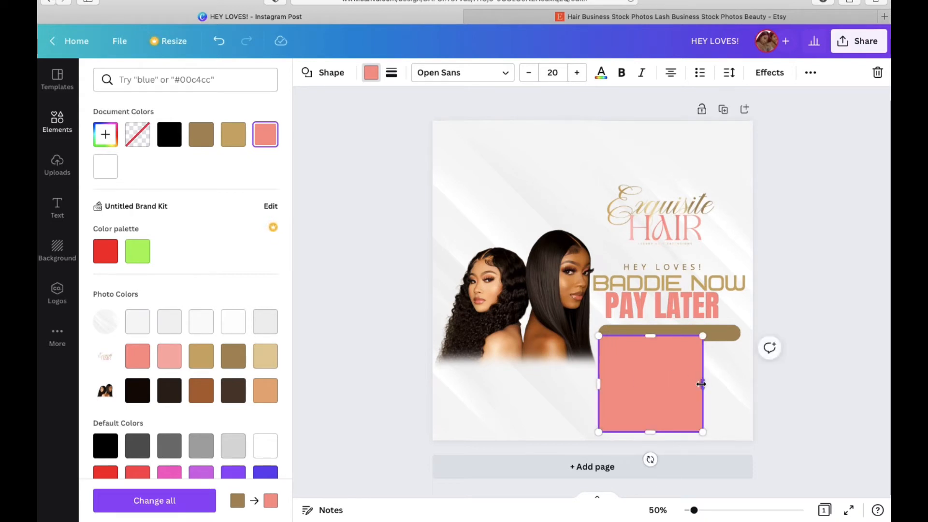
drag(701, 384, 741, 384)
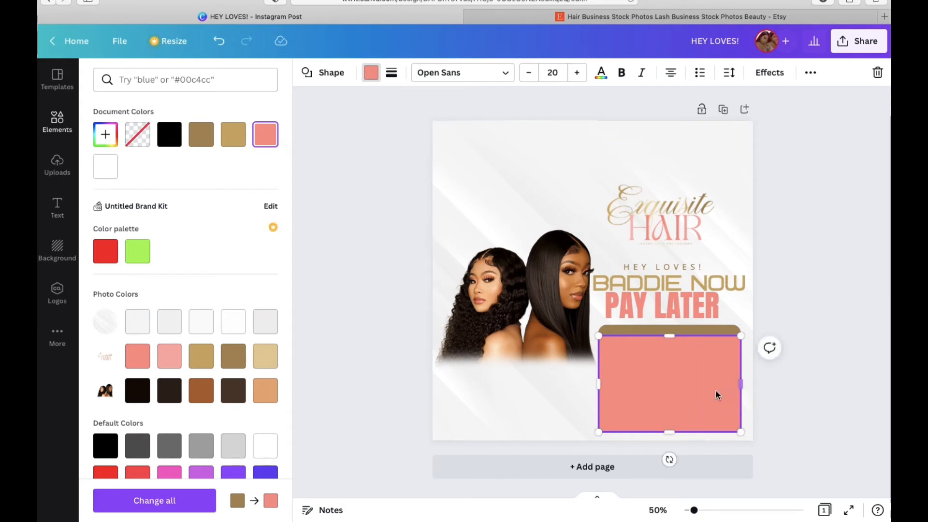
drag(668, 431, 663, 411)
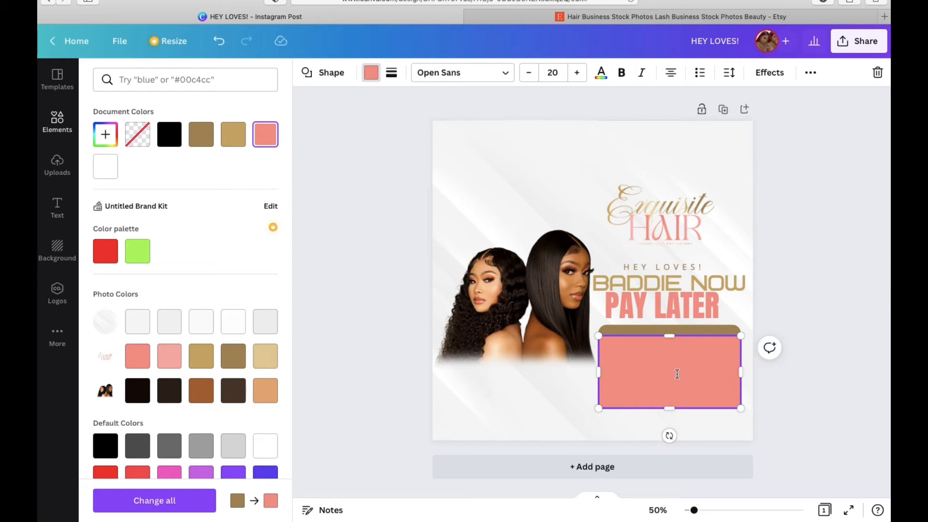
key(Escape)
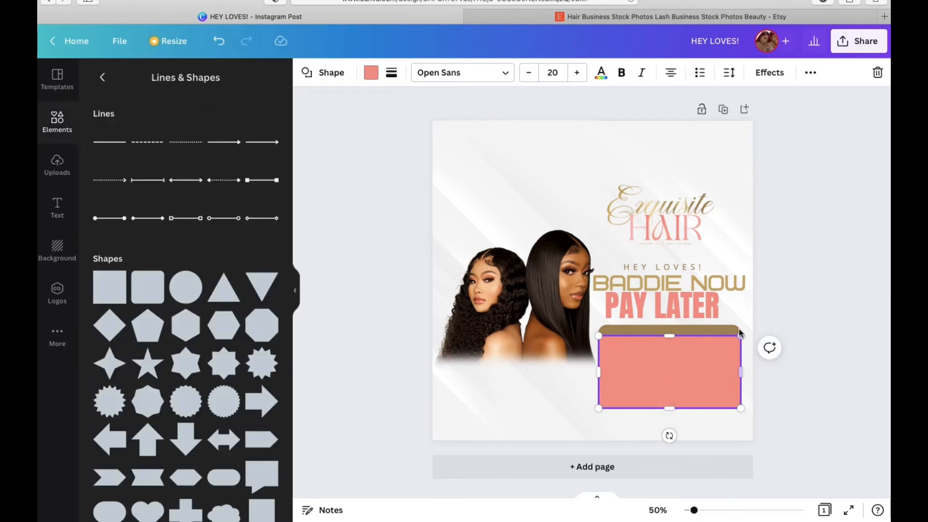
Send the coral rectangle one layer backward so it sits behind the gold-brown rounded bar.
click(722, 181)
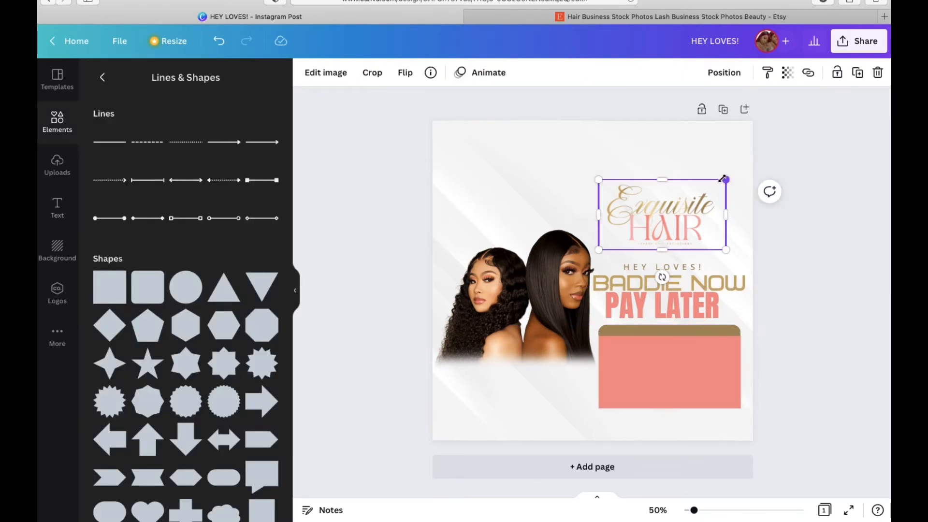
click(710, 156)
click(695, 354)
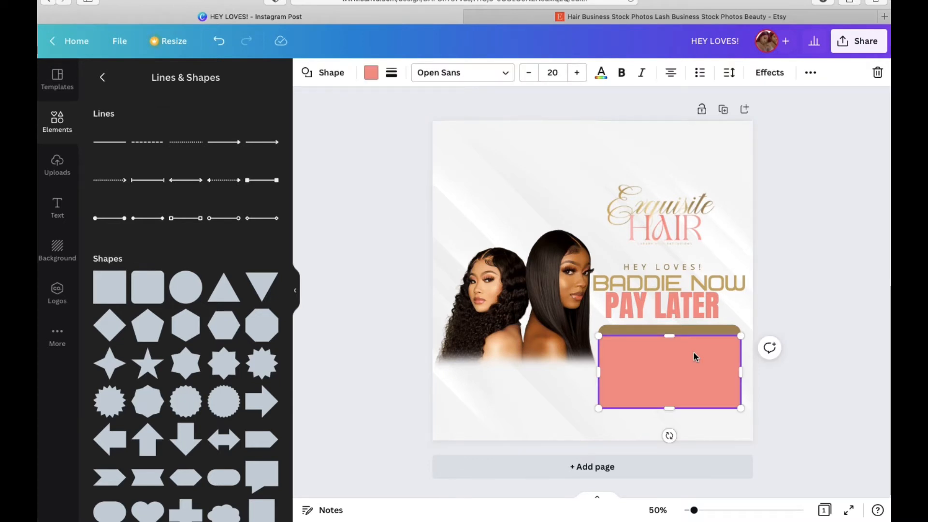
click(810, 74)
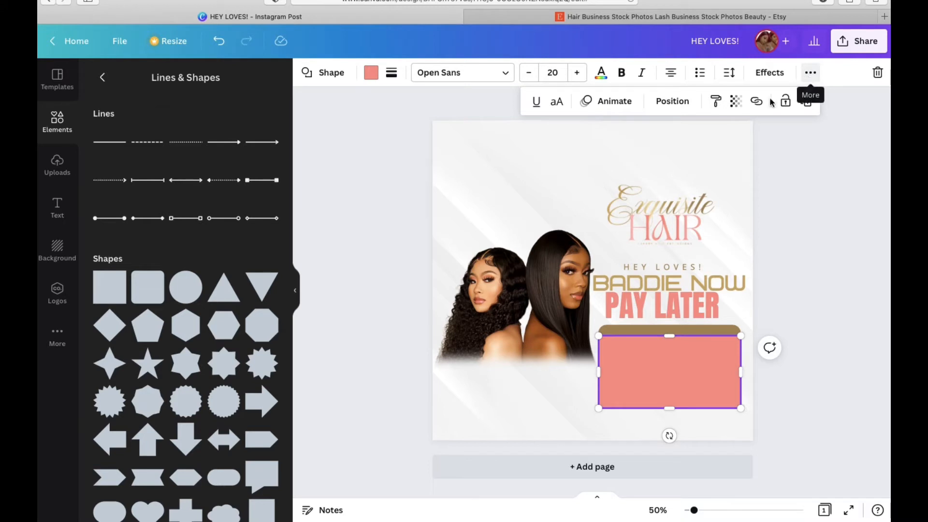
click(670, 109)
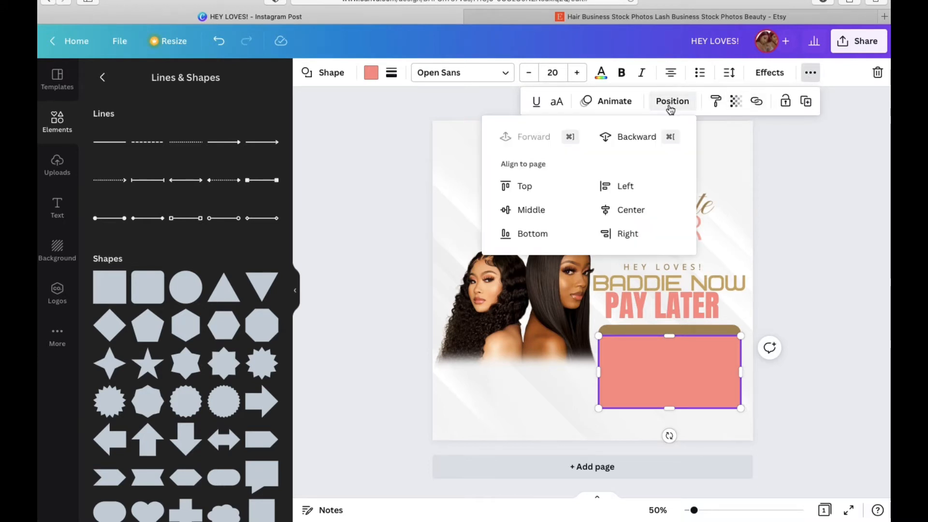
click(634, 137)
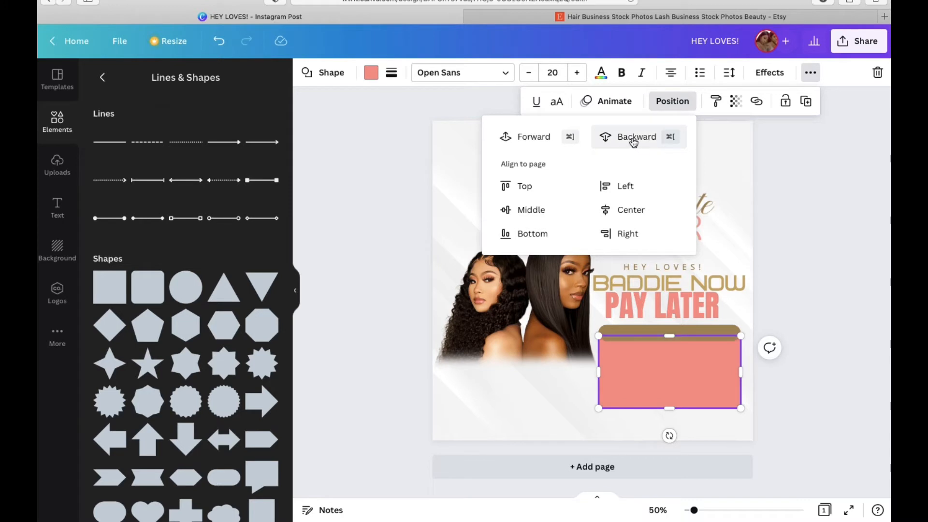
click(799, 278)
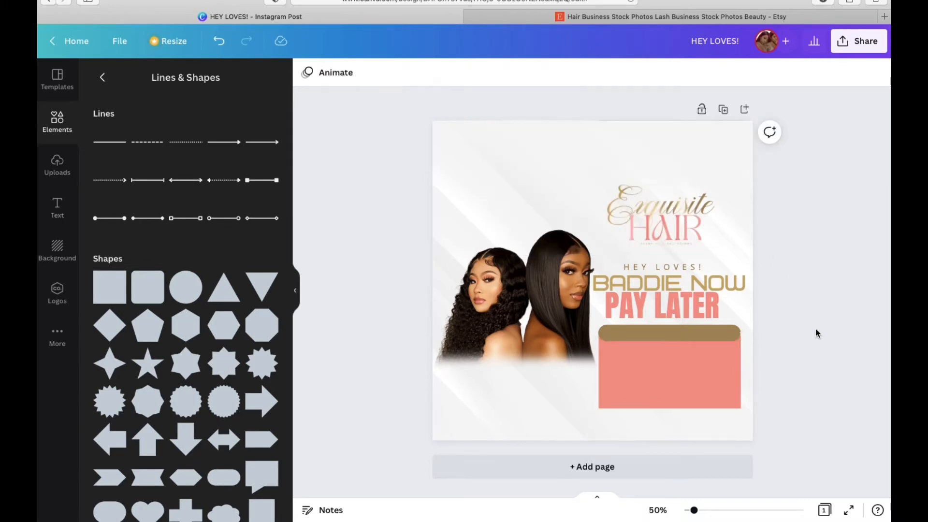
Fine-tune the right edges of the coral rectangle and the gold-brown bar so their widths line up.
click(714, 398)
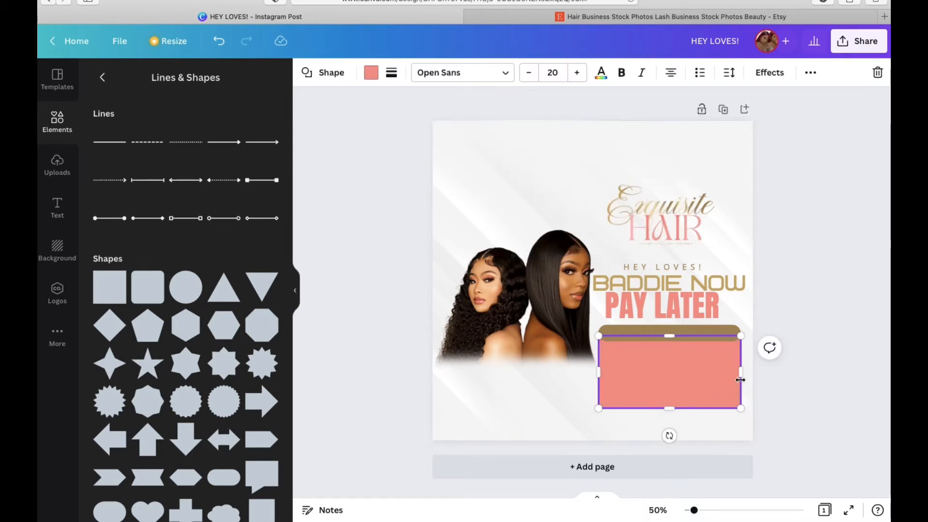
drag(741, 374, 740, 373)
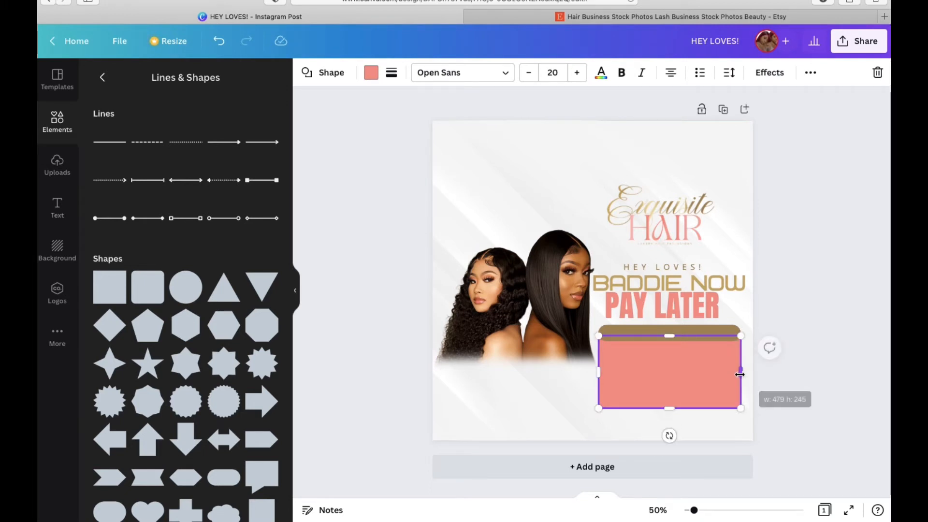
click(793, 383)
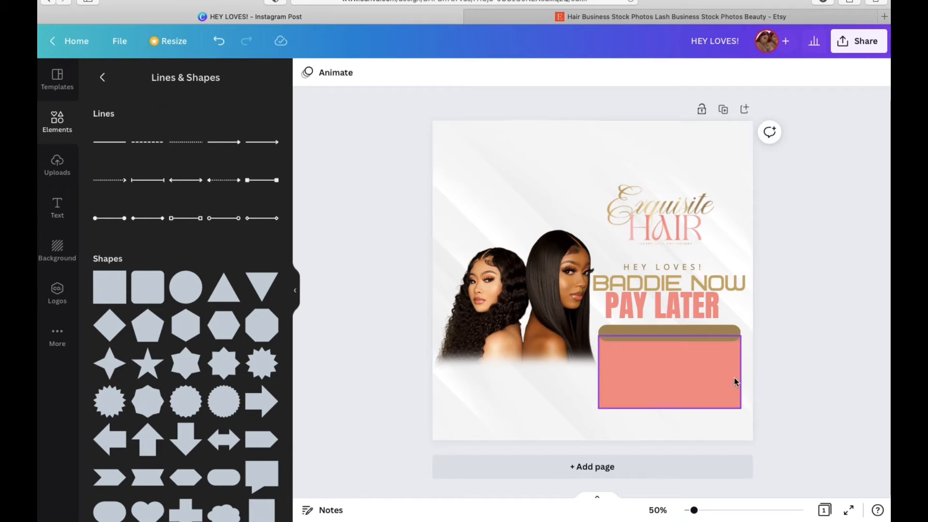
click(696, 340)
drag(696, 337, 696, 338)
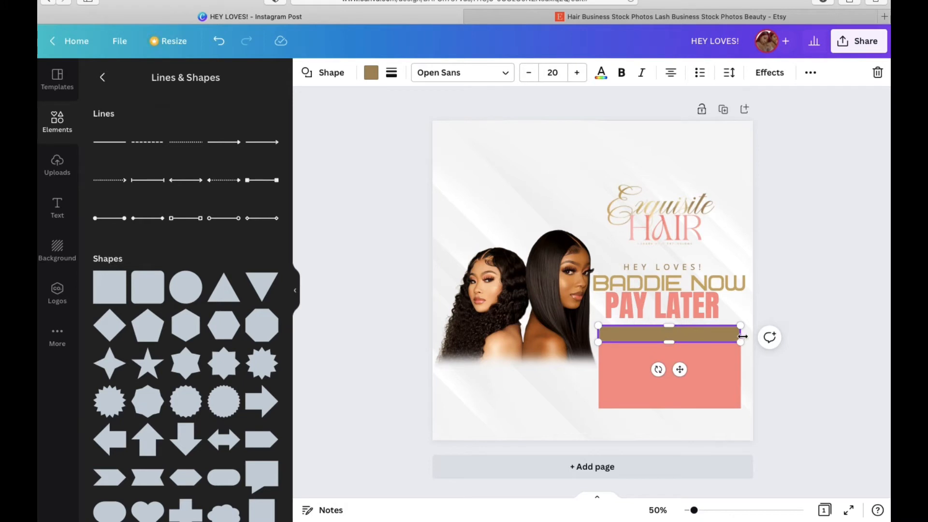
drag(742, 335, 743, 338)
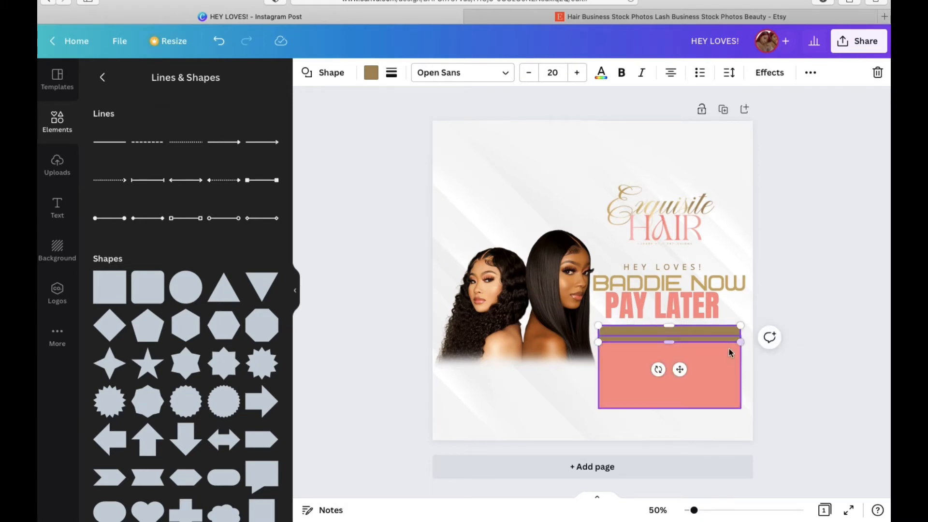
click(796, 390)
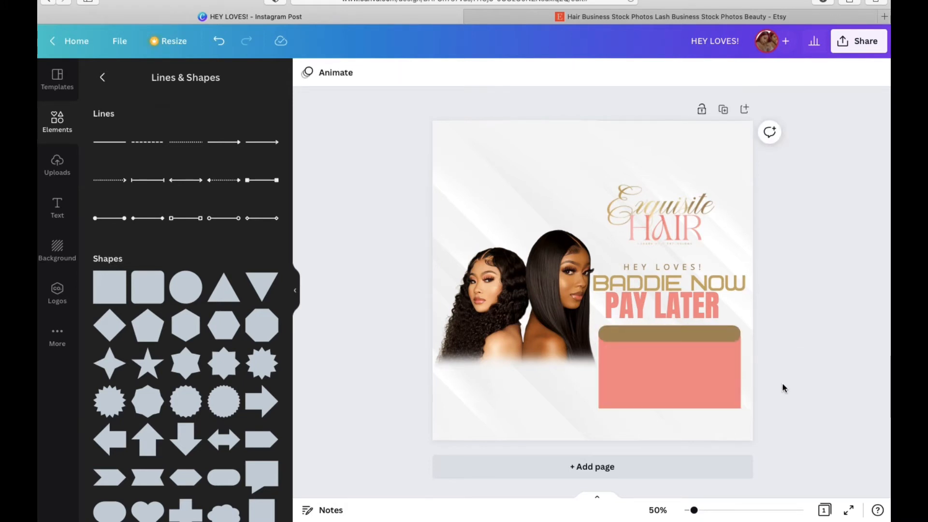
Nudge the gold-brown bar down slightly over the coral rectangle's upper edge.
click(719, 335)
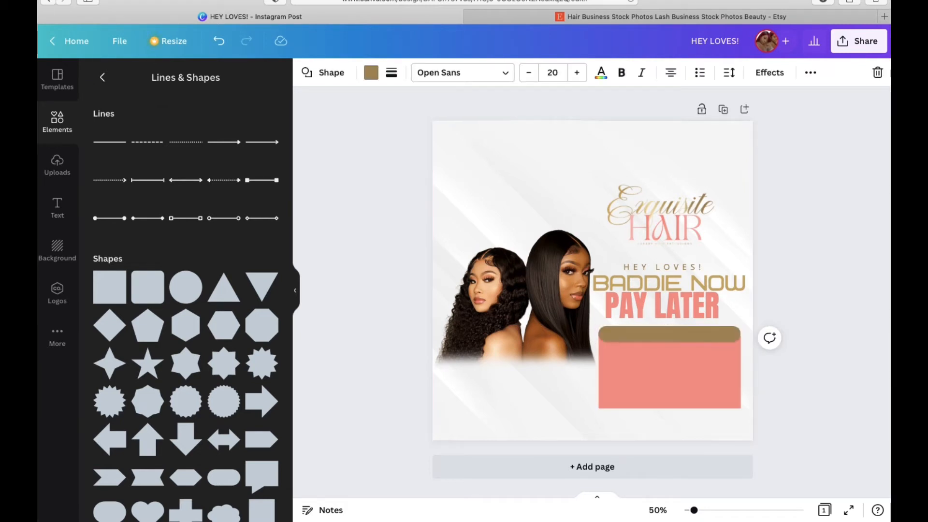
key(Down)
key(Down)
key(Down)
key(Down)
key(Down)
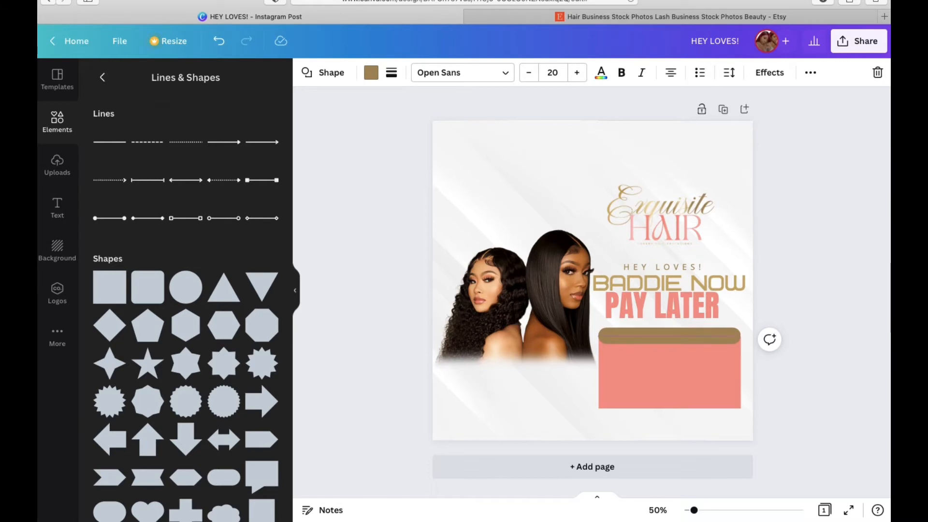
click(799, 409)
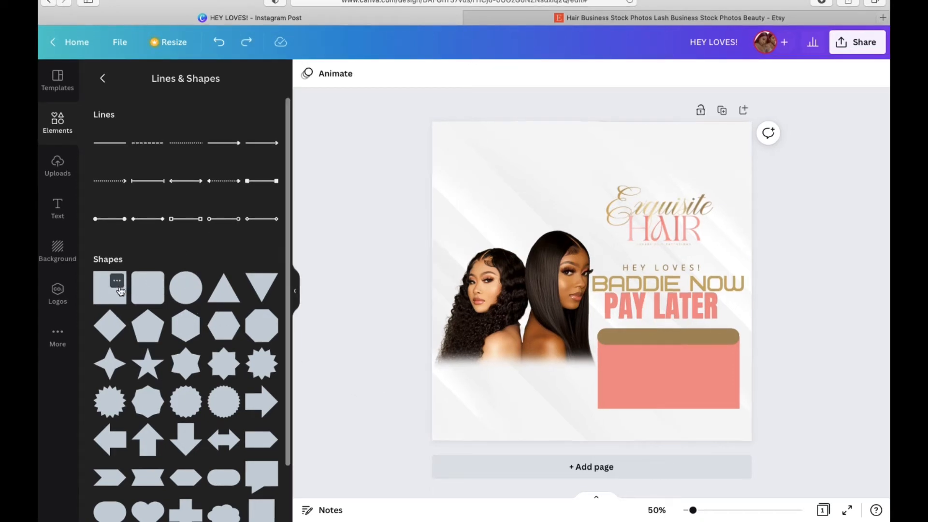
Add a square shape, shrink it to a small tile and place it inside the coral rectangle near its left side.
click(121, 293)
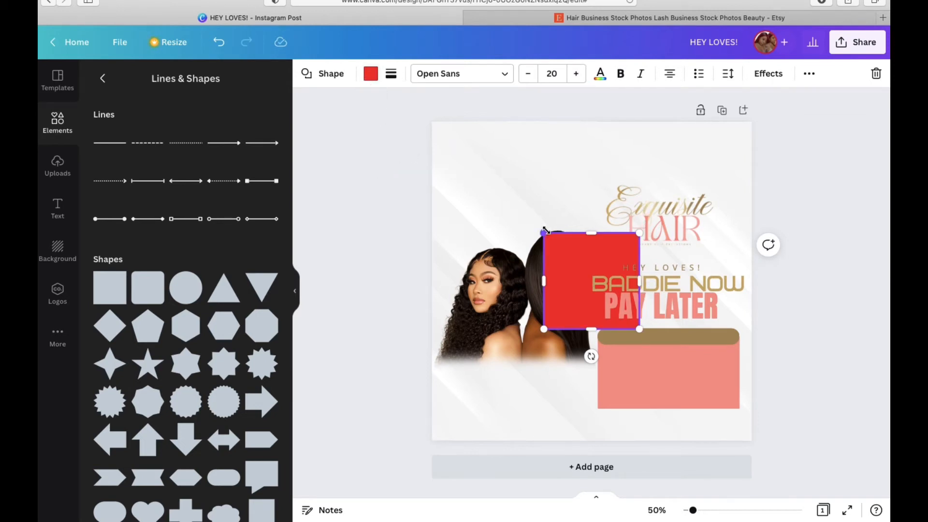
drag(544, 232, 605, 299)
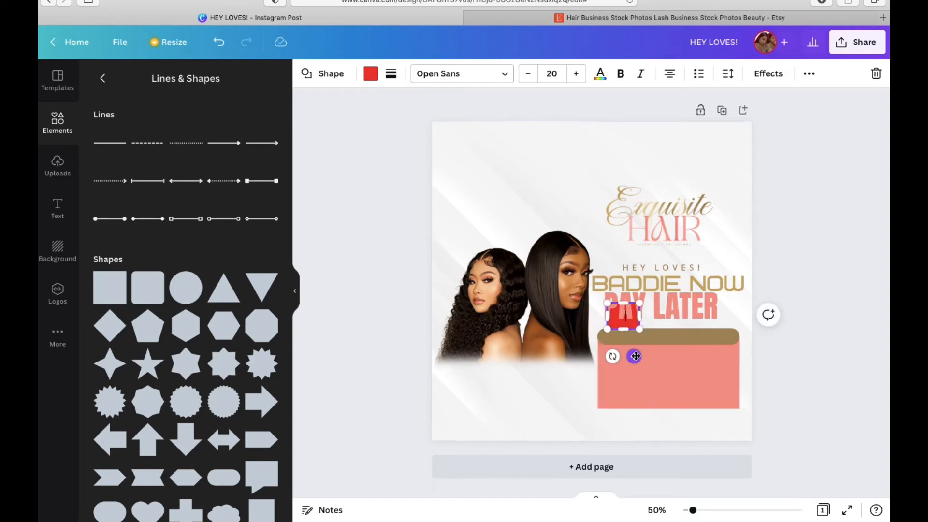
drag(631, 356, 640, 423)
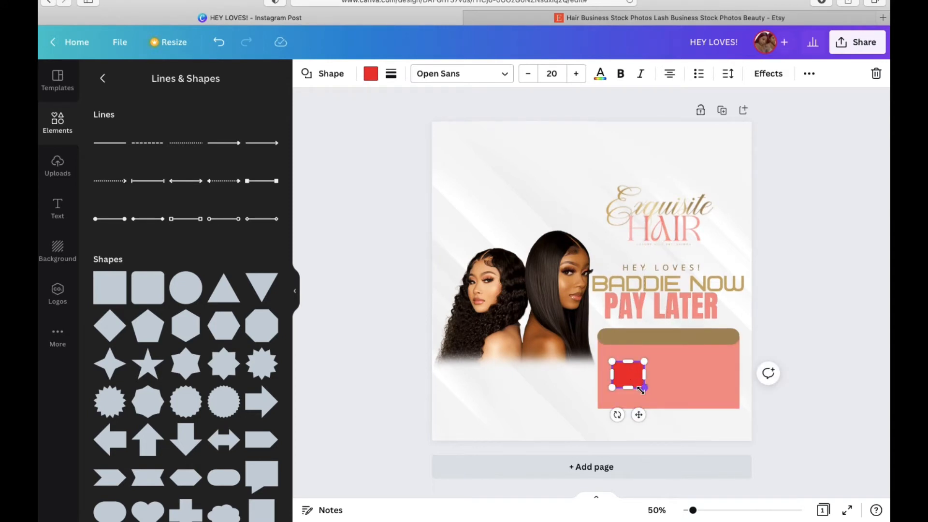
drag(643, 389, 638, 393)
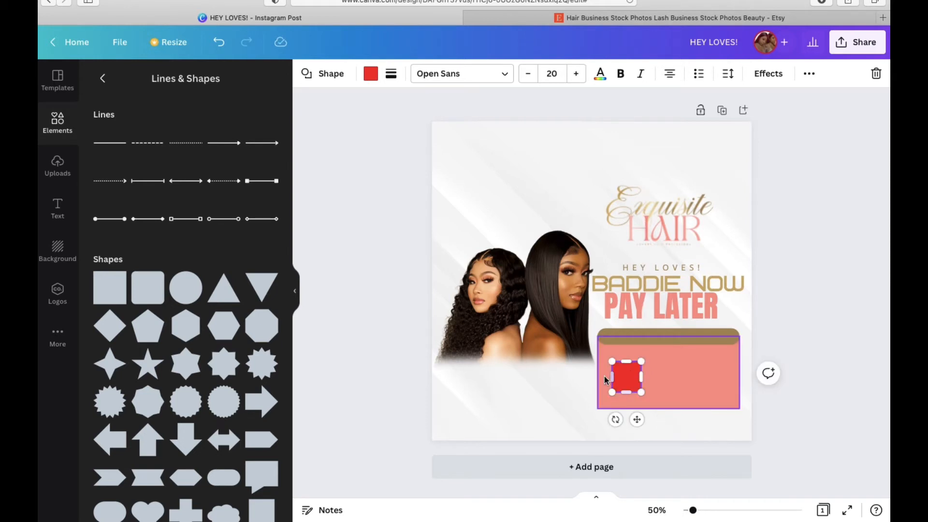
Fill the small square with white and shrink it slightly.
click(371, 73)
click(140, 168)
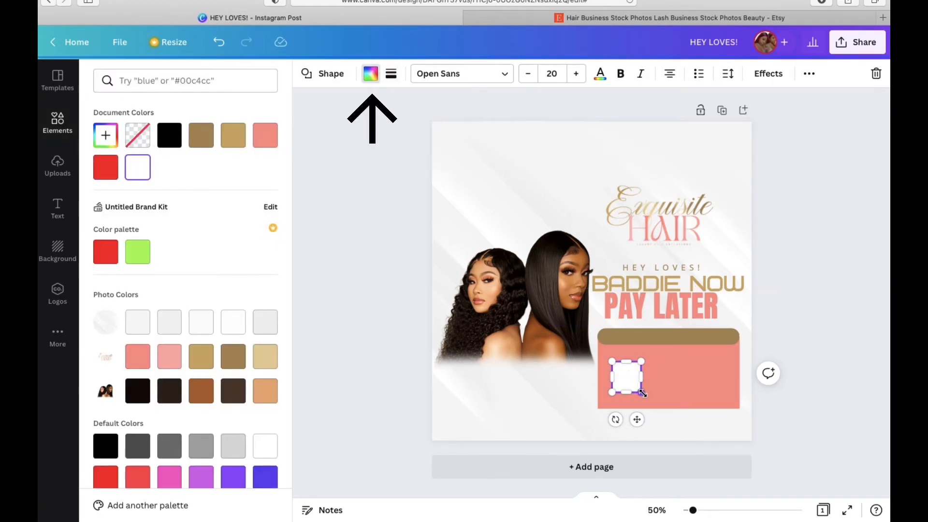
drag(643, 391, 639, 390)
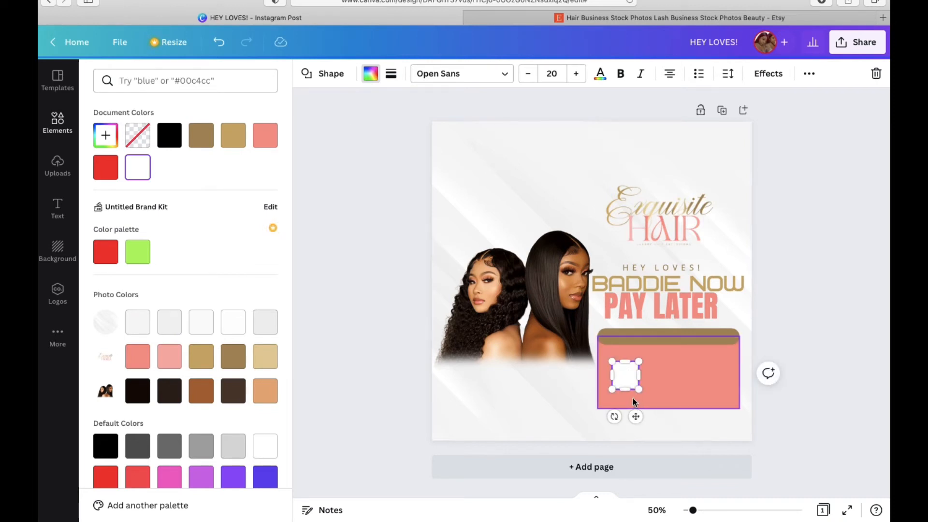
Add a subheading text box reading "MONDAY" with "18" on a second line.
click(57, 210)
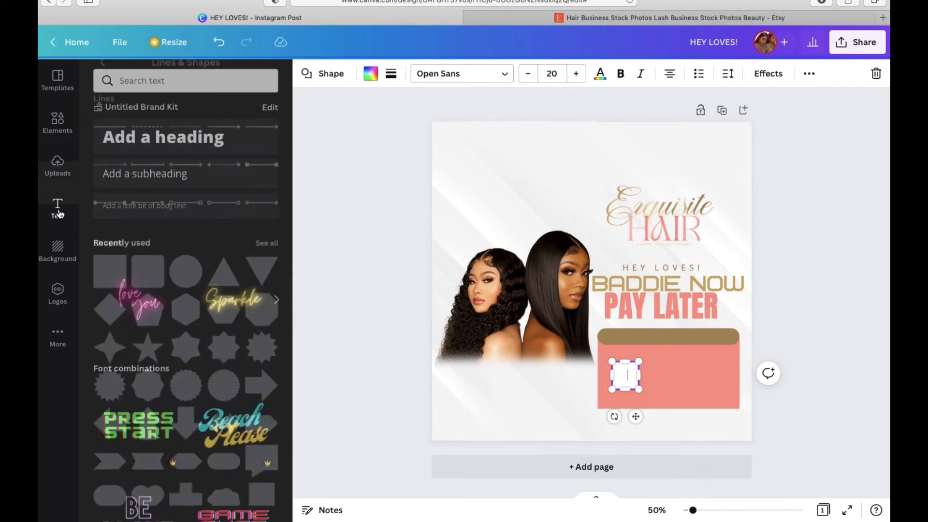
click(138, 173)
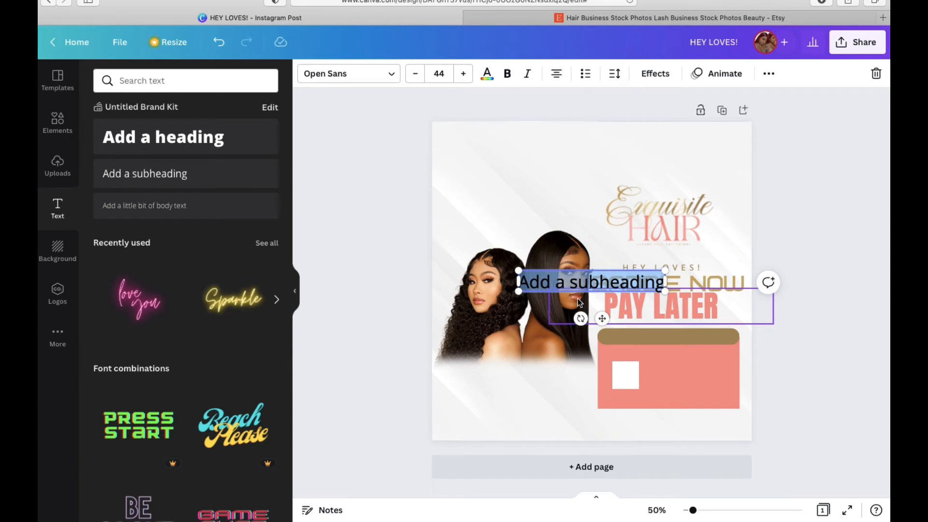
text(MONDAY)
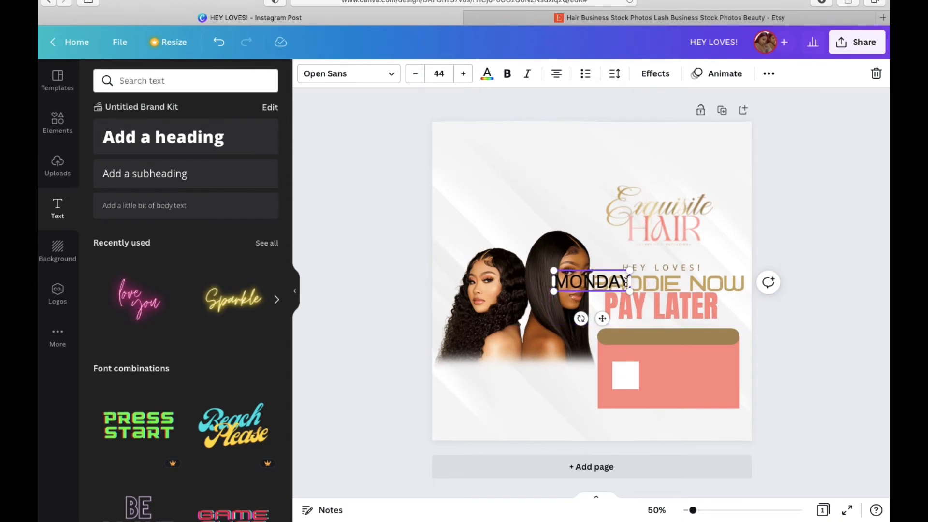
key(Return)
text(8)
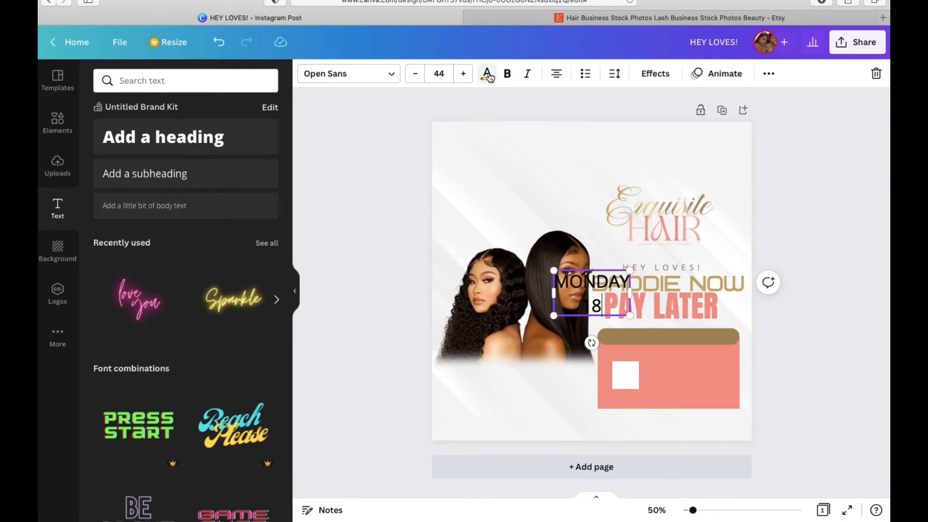
Color the "MONDAY 18" text coral pink, shrink it to about size 15.4 and place it on the white square.
click(487, 73)
click(233, 135)
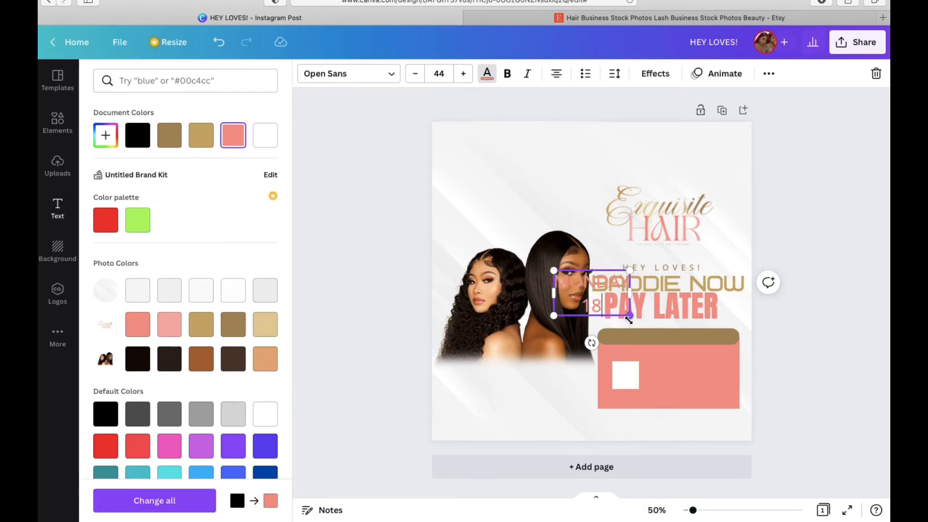
drag(628, 317, 633, 382)
drag(632, 414, 637, 418)
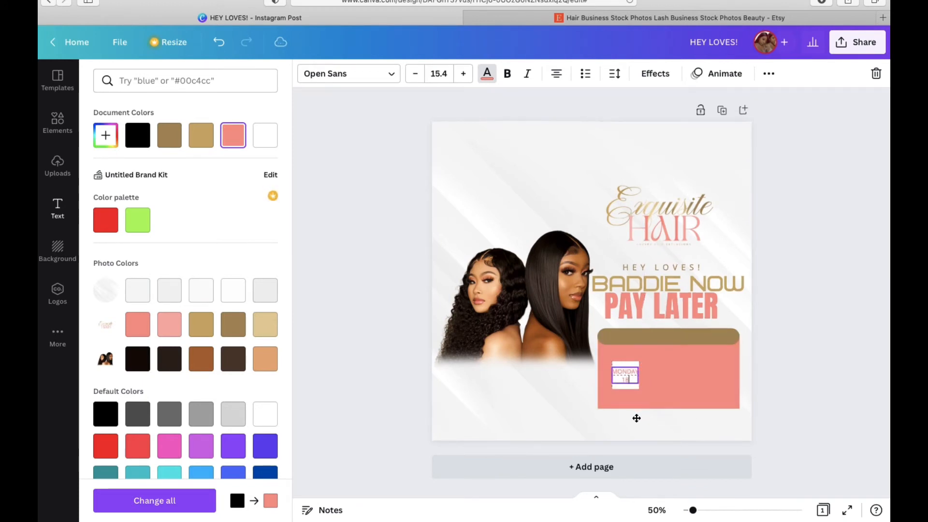
Enlarge the number beneath "MONDAY" in the date text to font size 25.
click(625, 379)
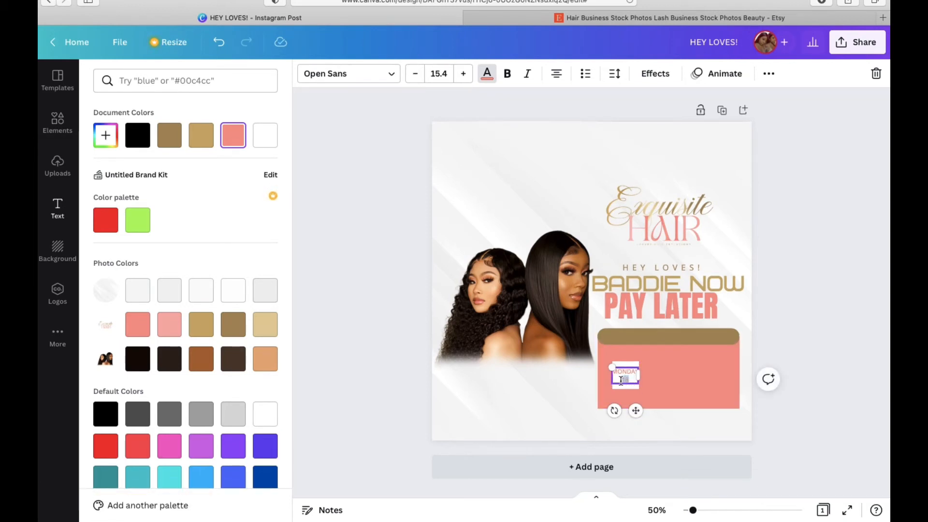
click(463, 74)
click(462, 73)
click(461, 77)
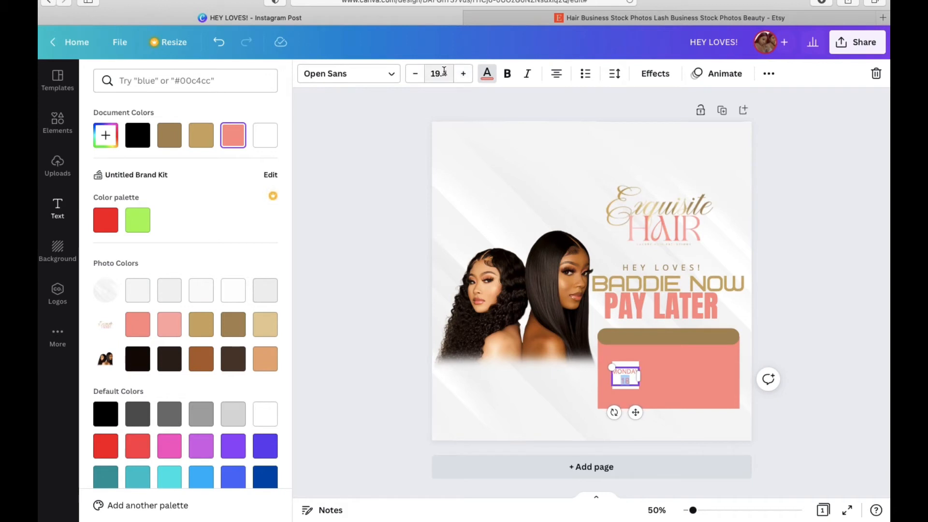
text(25)
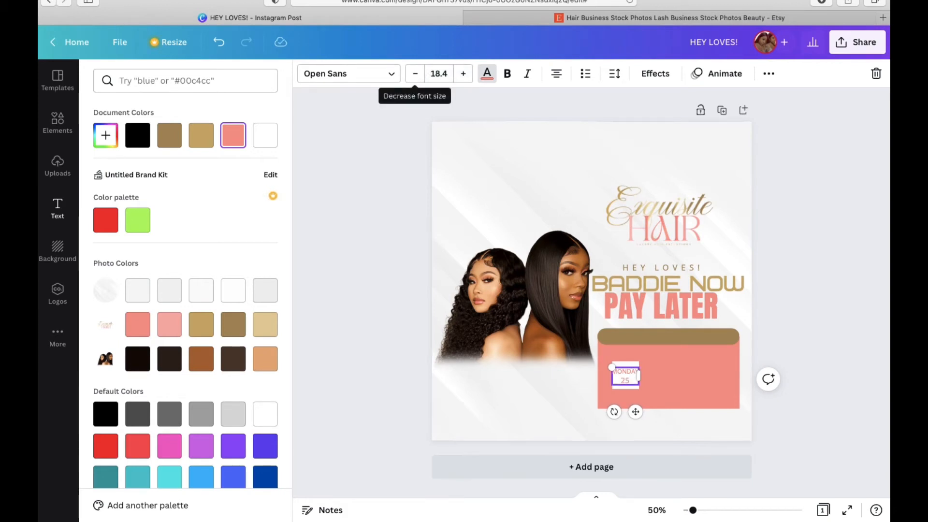
click(430, 73)
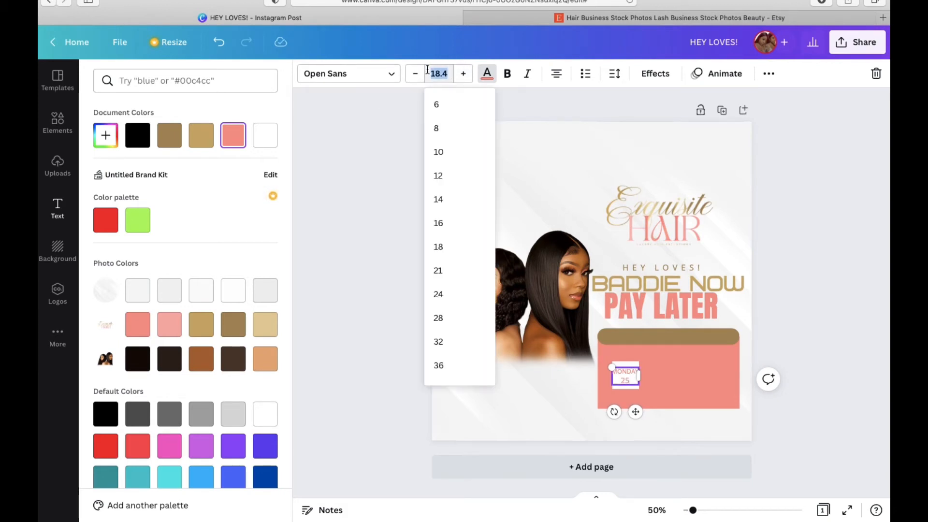
text(25)
key(Return)
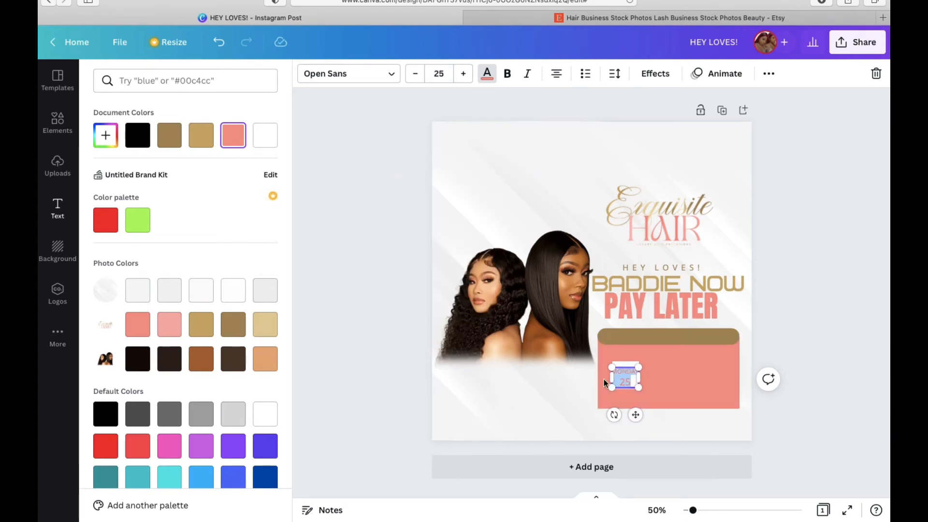
Set the number beneath "MONDAY" to 18 at font size 28 and nudge the text up to center it in the white square.
click(629, 381)
click(463, 73)
click(462, 73)
click(463, 74)
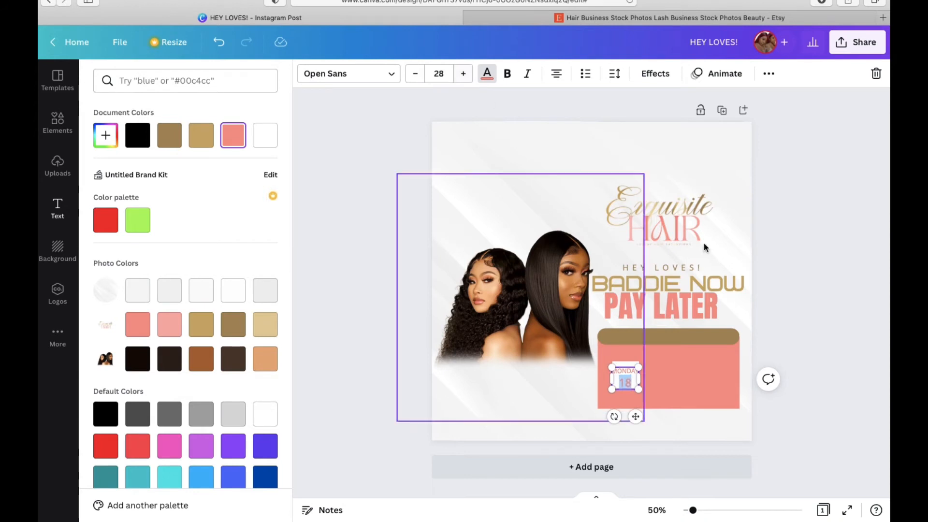
drag(635, 416, 641, 411)
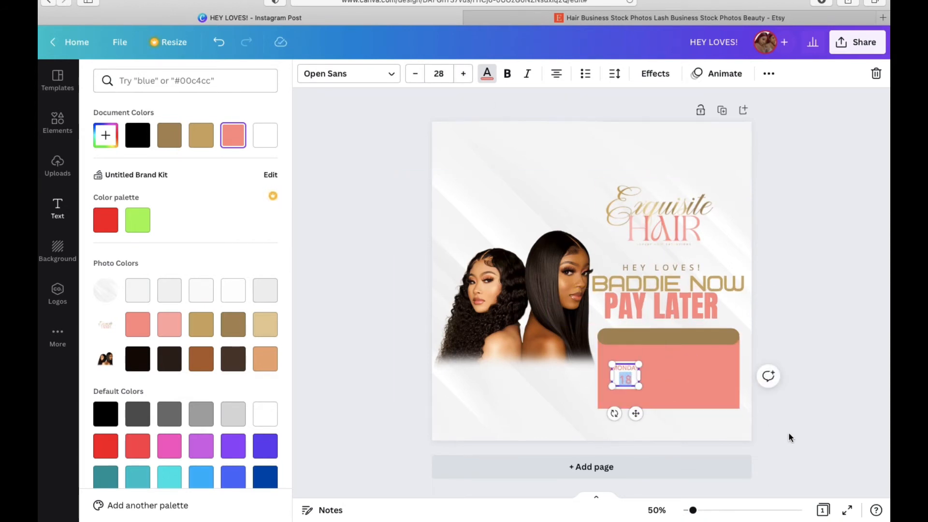
click(660, 418)
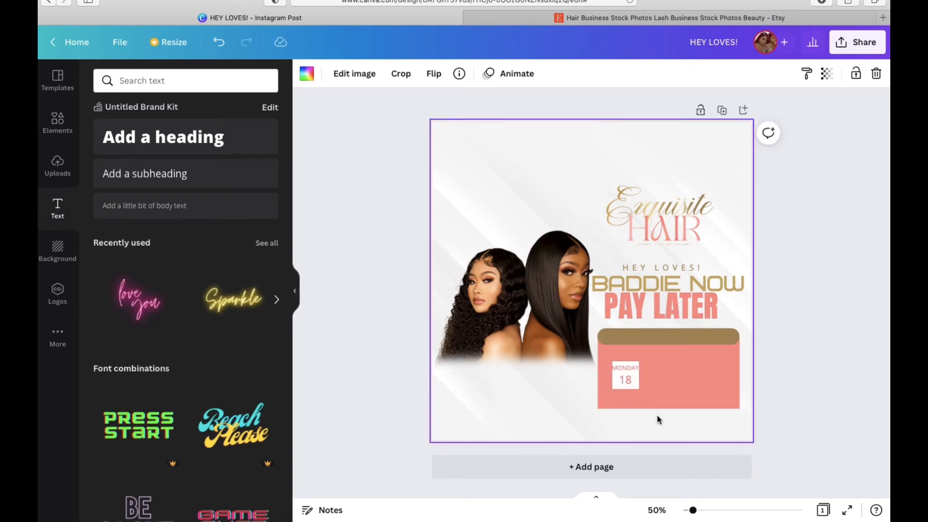
Try to lock the coral box behind the date square.
click(634, 384)
drag(635, 385, 634, 409)
click(708, 393)
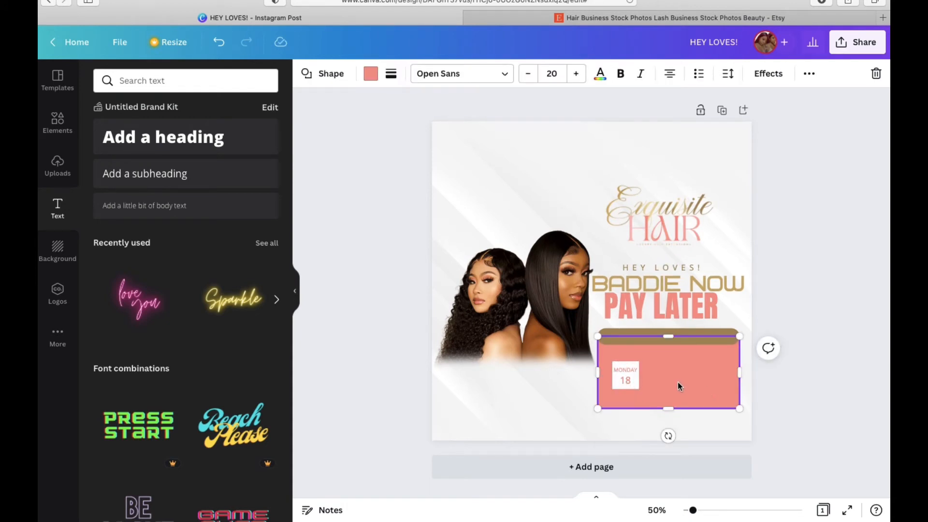
click(701, 110)
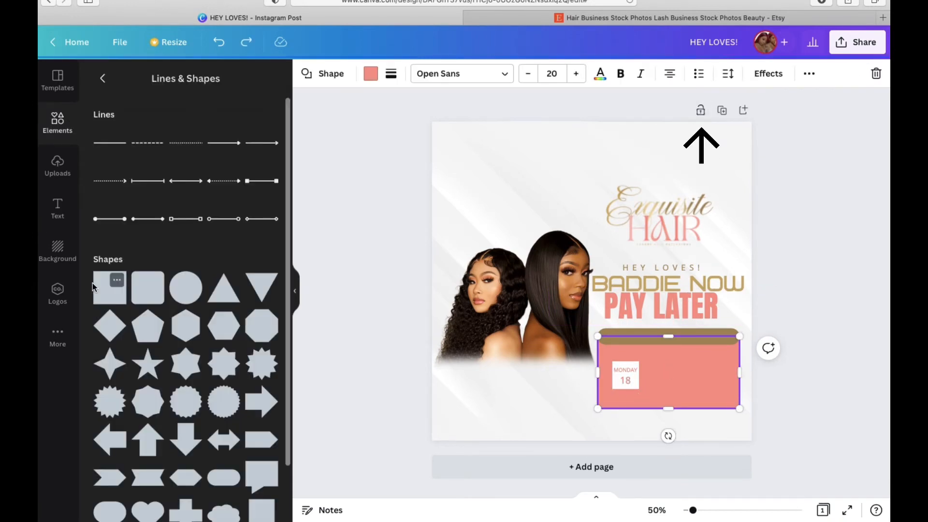
Add a square shape, shrink it to slightly larger than the white date square and place it over the date.
click(109, 288)
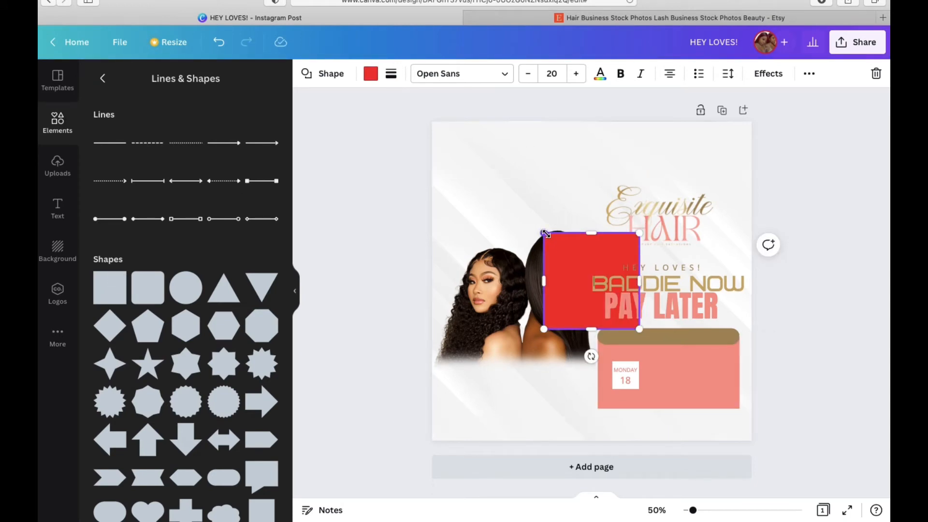
drag(545, 233, 603, 289)
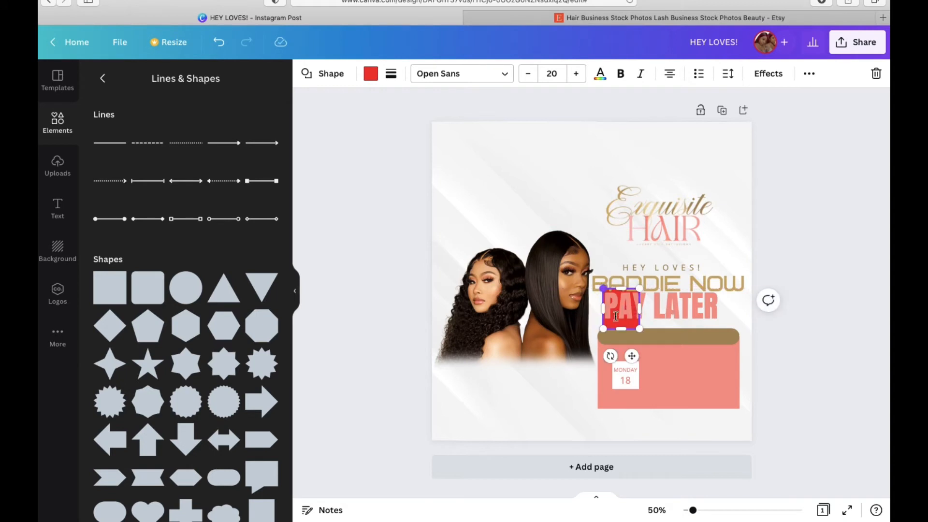
drag(631, 356, 638, 428)
mouse_move(606, 362)
mouse_down()
mouse_move(617, 375)
mouse_move(604, 362)
mouse_up()
drag(645, 398, 644, 396)
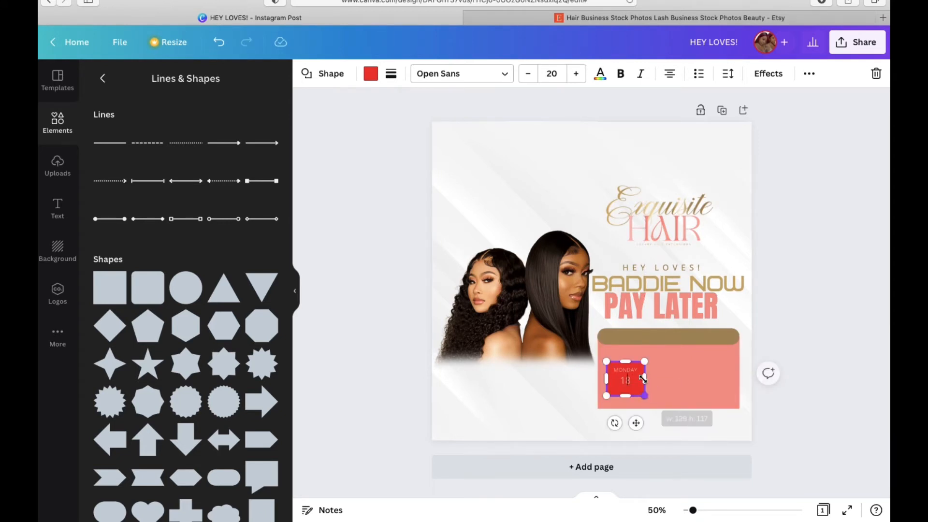
Send the red square backward so it sits behind the white square and the "MONDAY 18" text.
click(810, 76)
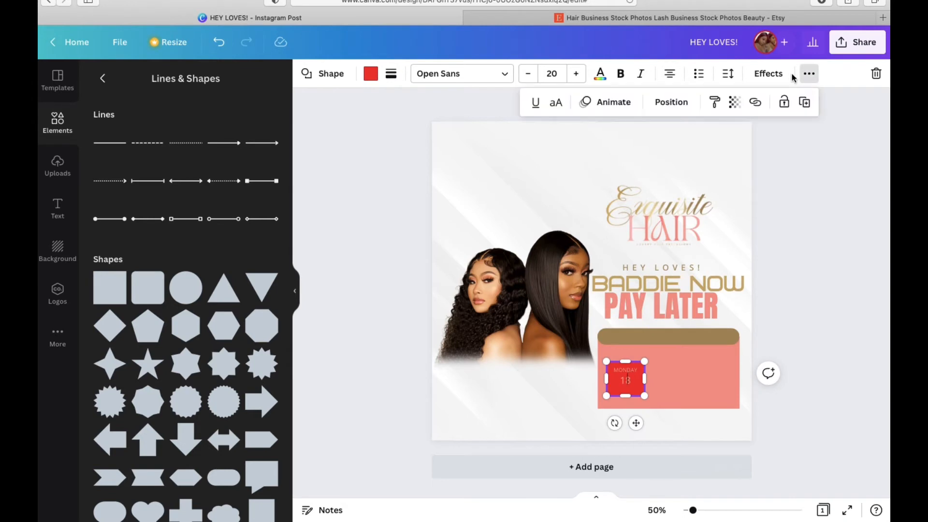
click(671, 102)
click(636, 139)
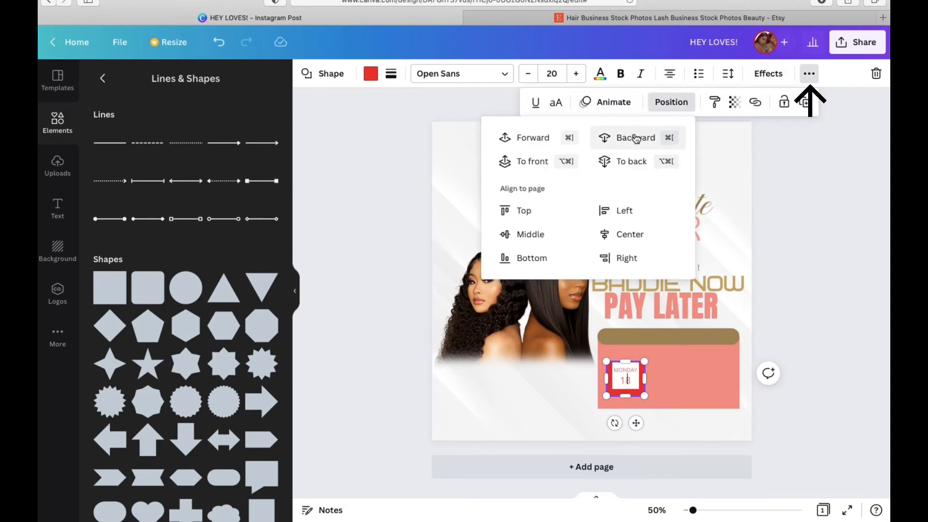
click(804, 69)
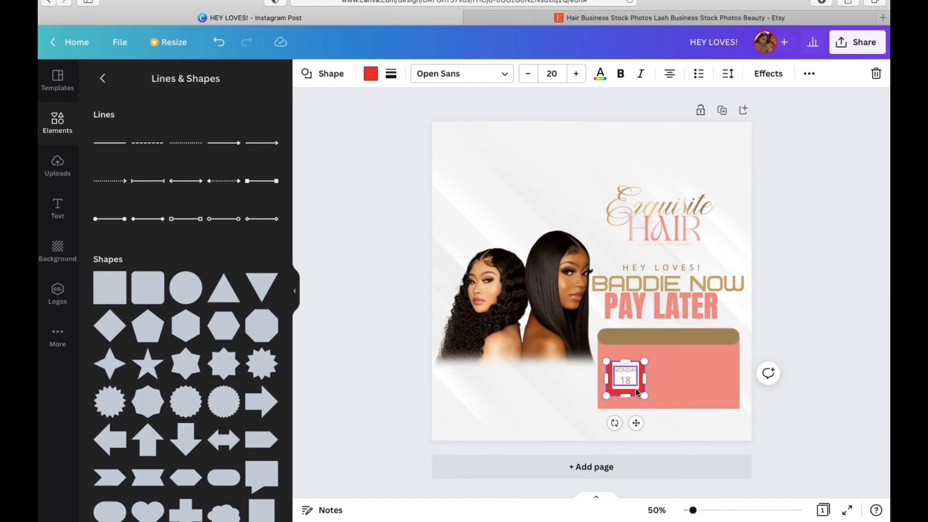
Resize the red square to a thin border centered around the white date square and color it coral pink.
drag(644, 395, 617, 356)
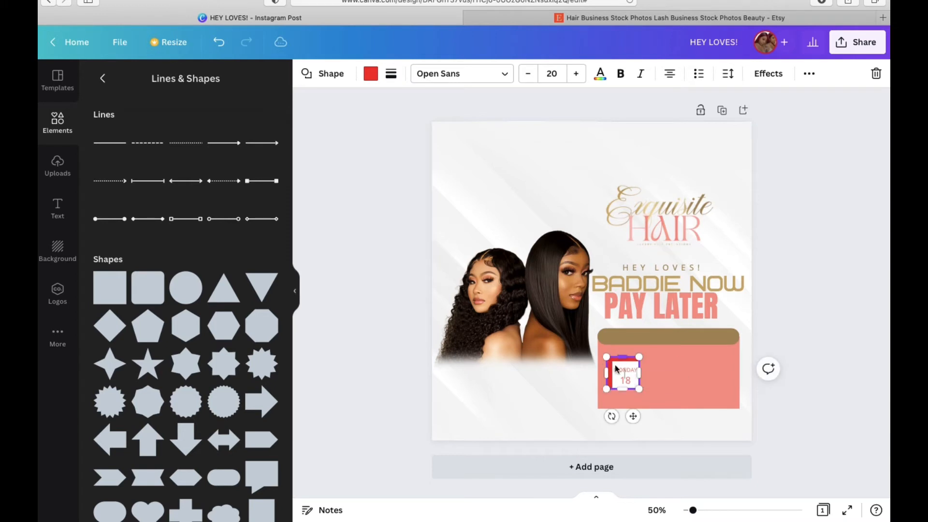
drag(625, 390, 626, 389)
drag(634, 418, 636, 421)
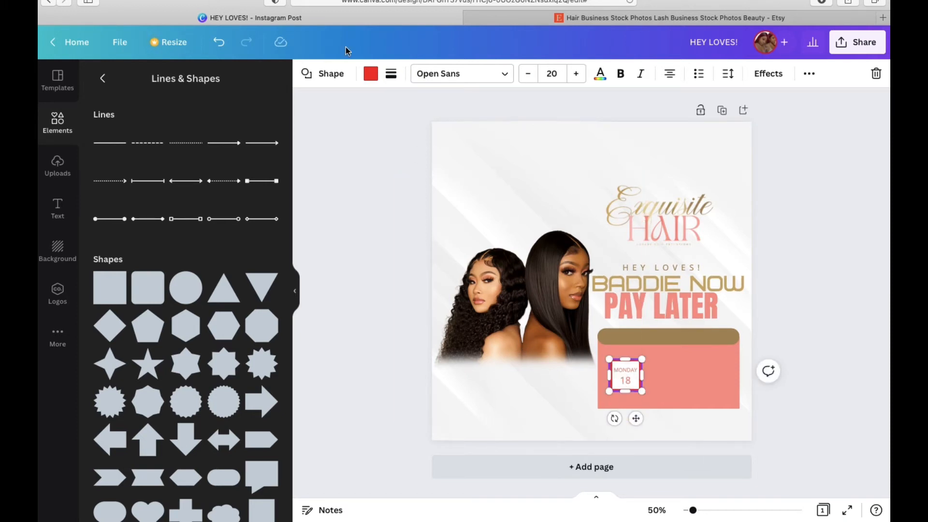
click(370, 74)
click(265, 135)
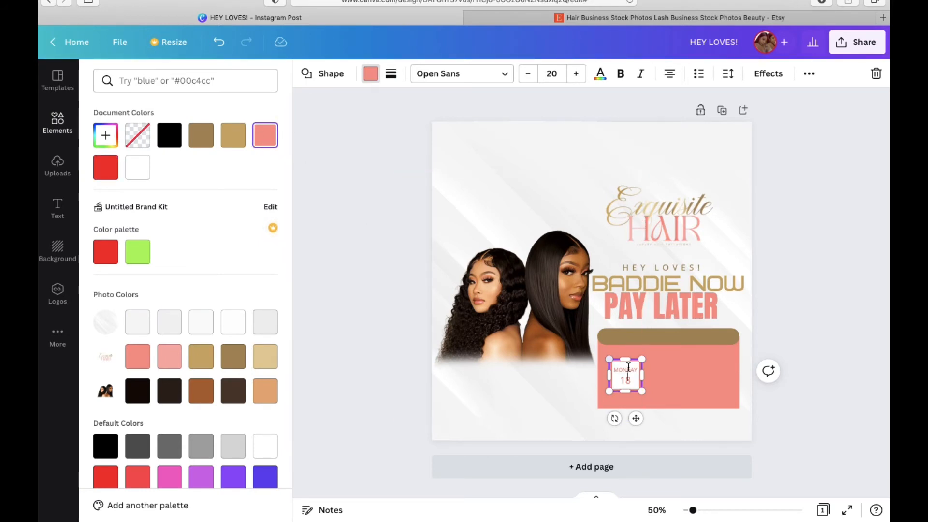
click(652, 388)
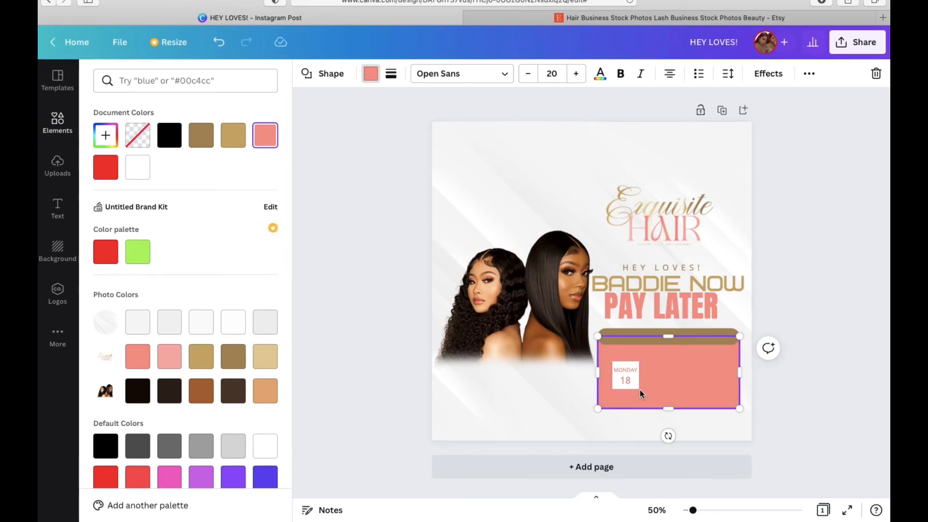
drag(640, 390, 635, 385)
mouse_move(237, 20)
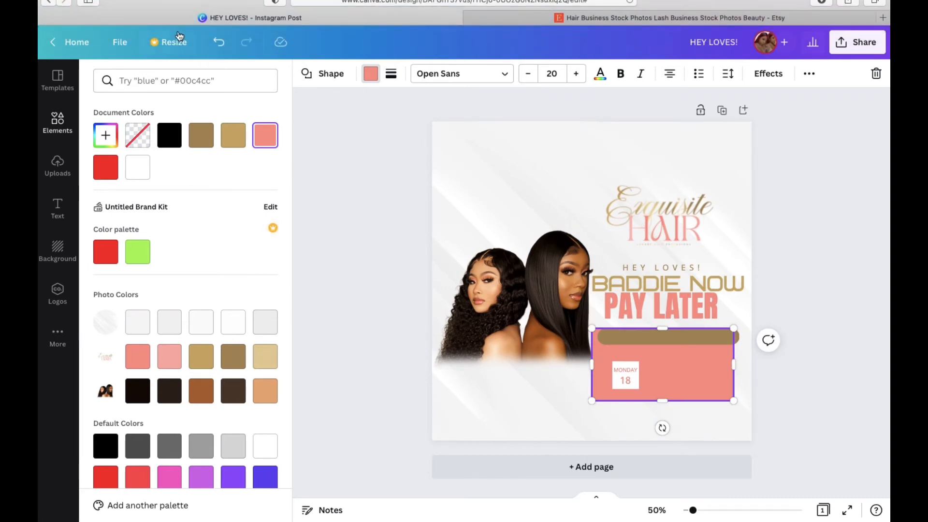
click(212, 43)
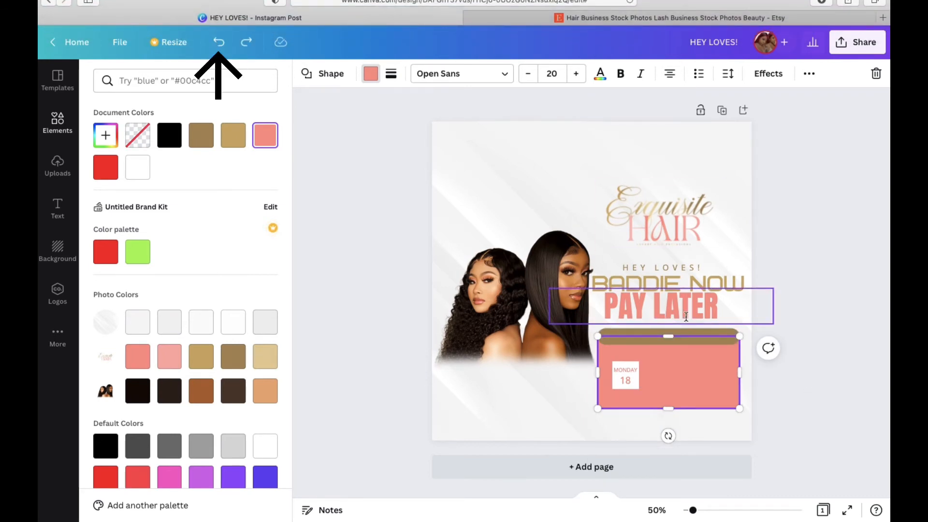
Lock the large coral info box in place.
click(700, 109)
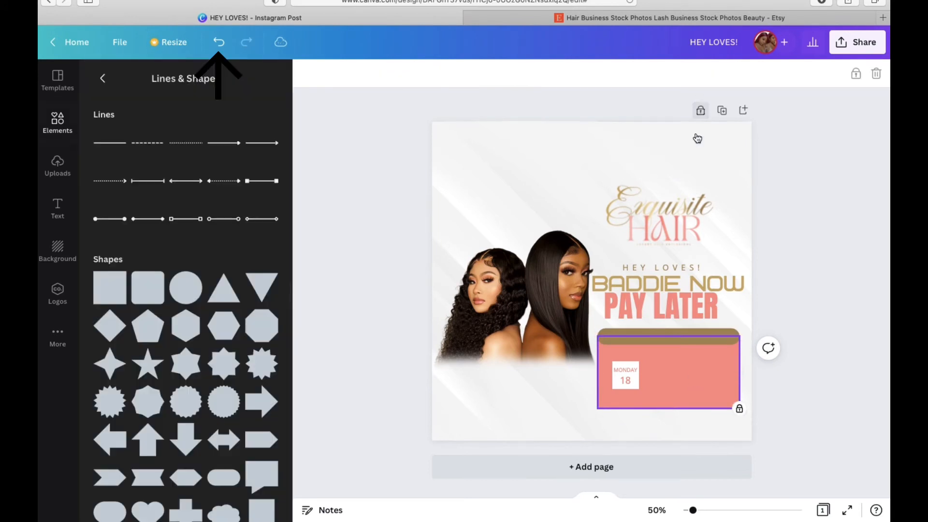
click(644, 427)
click(648, 393)
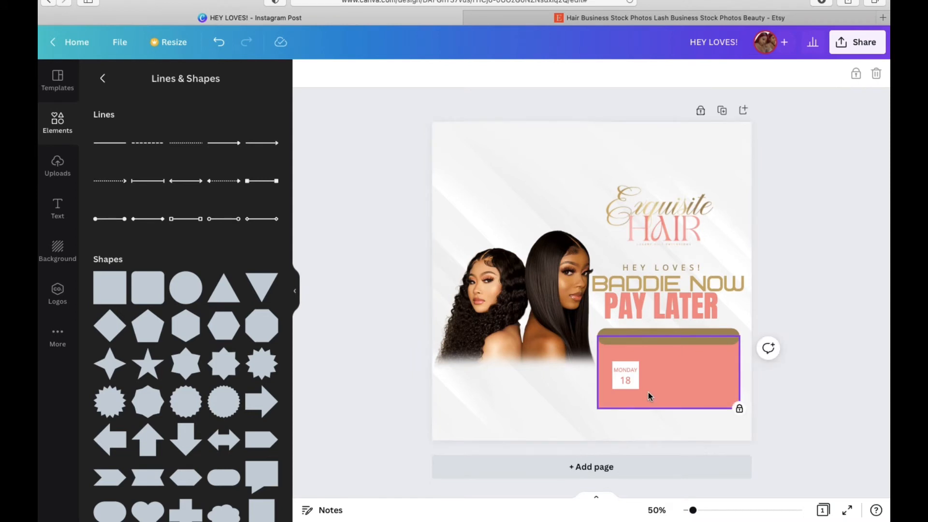
Unlock the large locked selection spanning the models, logo and date box, and deselect it.
click(619, 371)
click(623, 377)
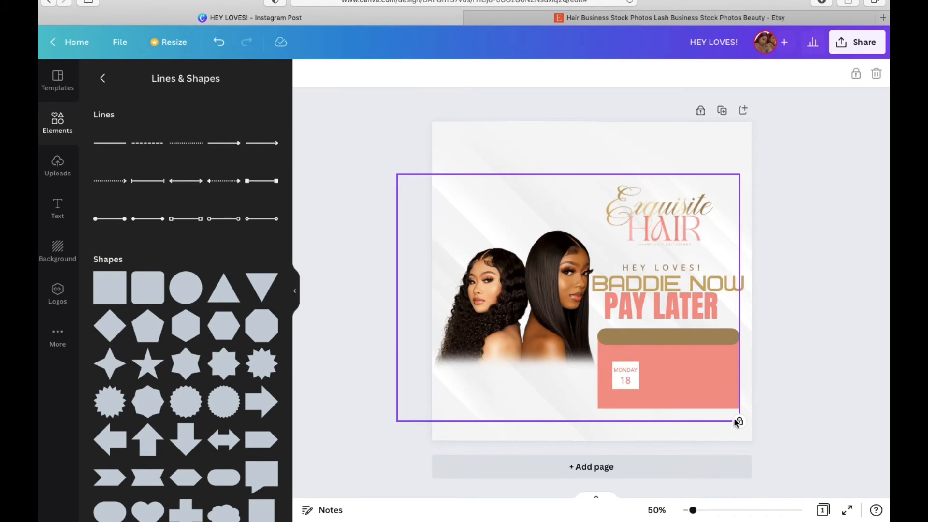
click(700, 110)
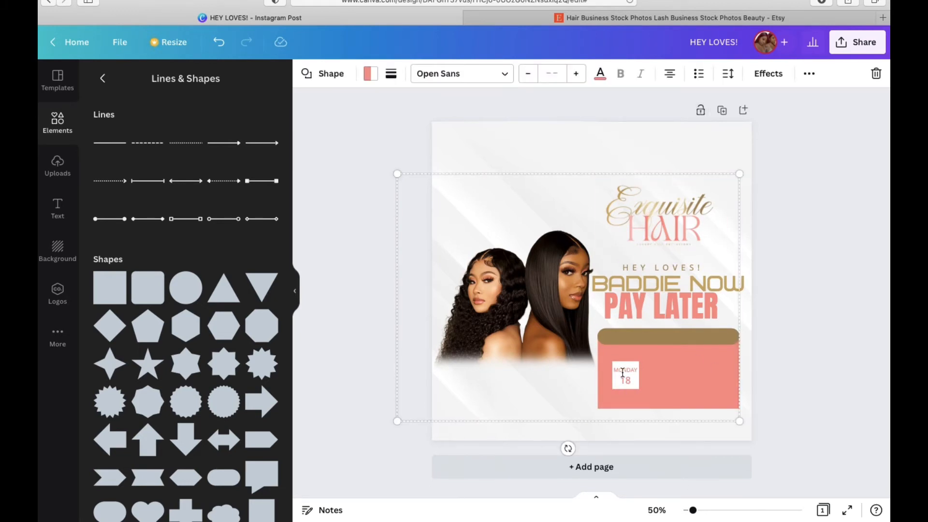
click(607, 162)
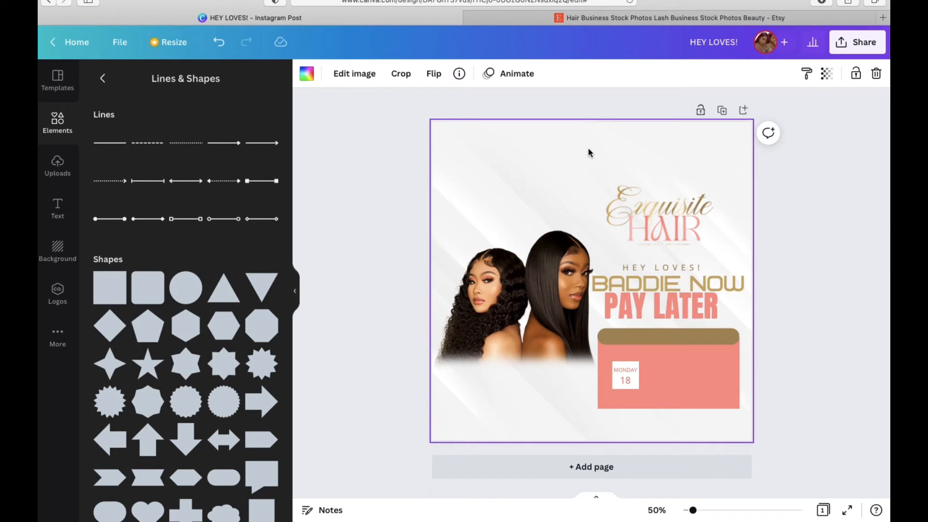
Shrink the coral border square to fit the gold bar's height and place it near the bar's left end.
click(628, 366)
click(631, 364)
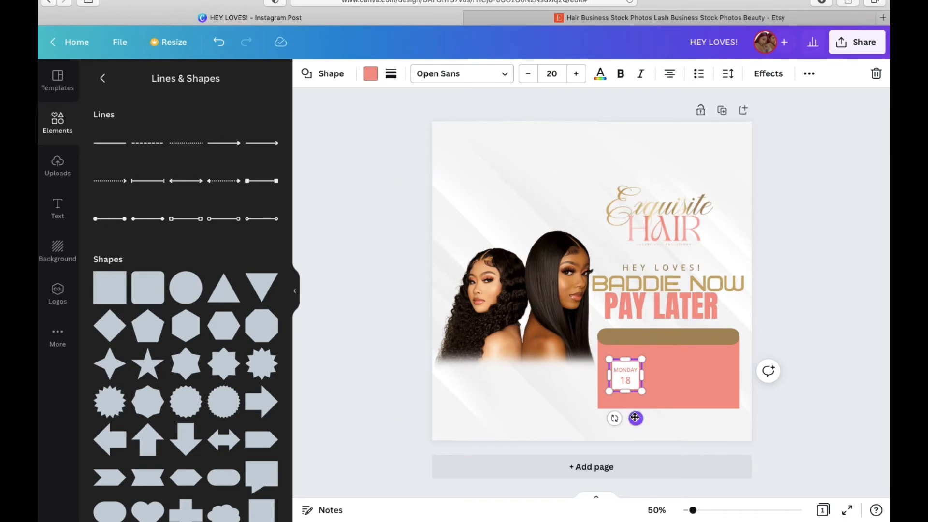
drag(635, 418, 630, 375)
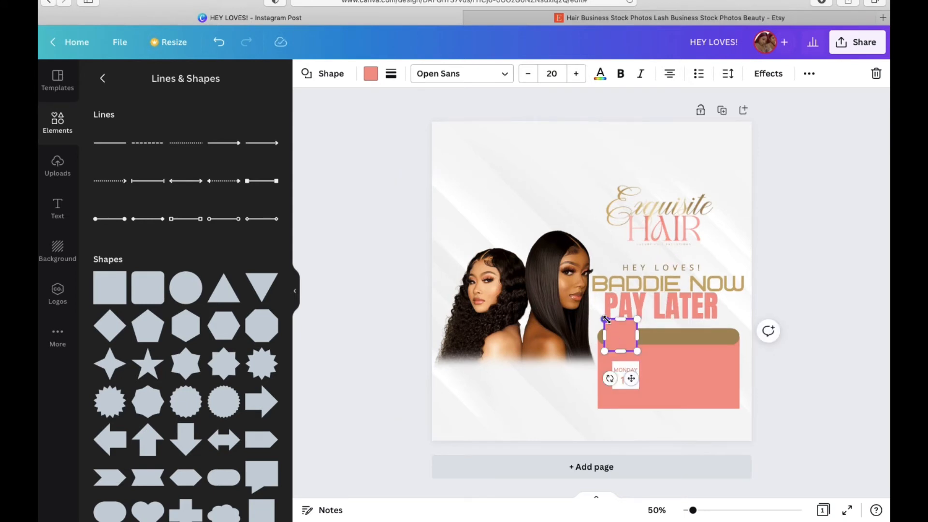
drag(606, 319, 620, 335)
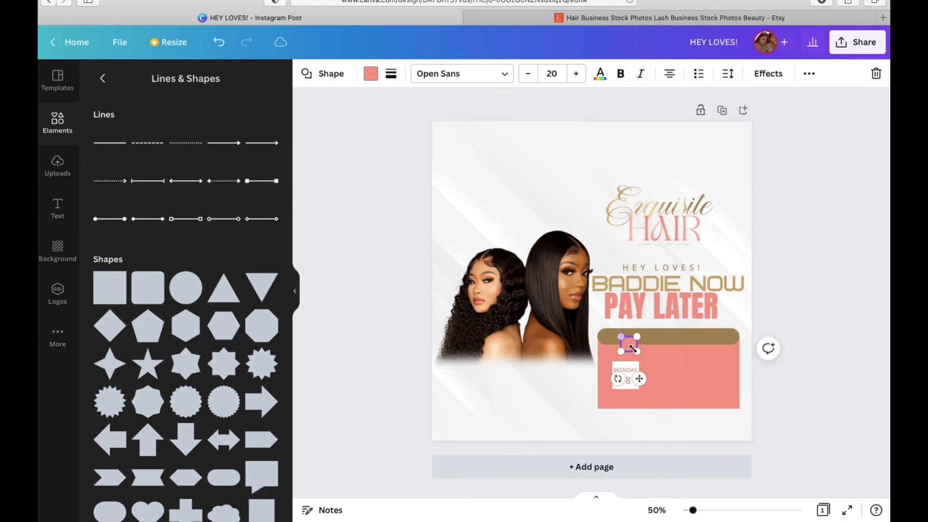
drag(639, 376, 627, 342)
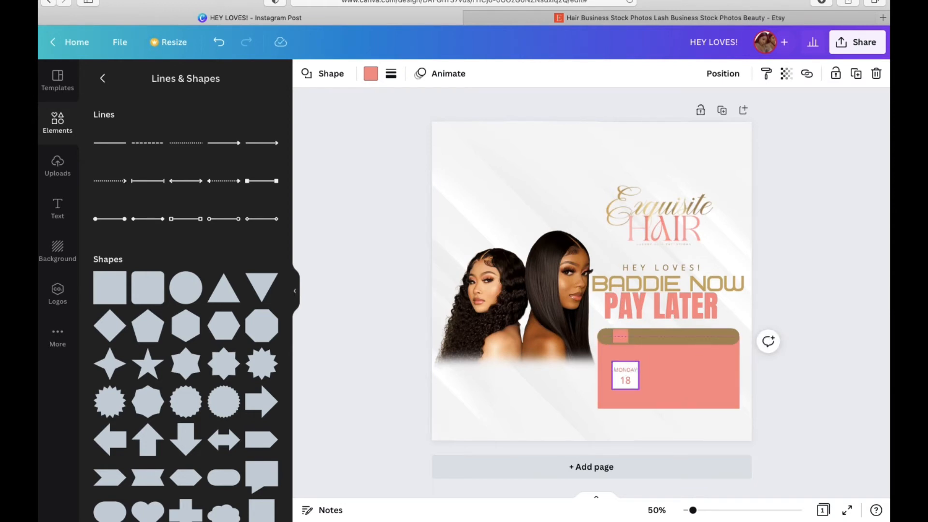
Shrink the white date square and move it onto the small coral square on the gold bar.
click(630, 389)
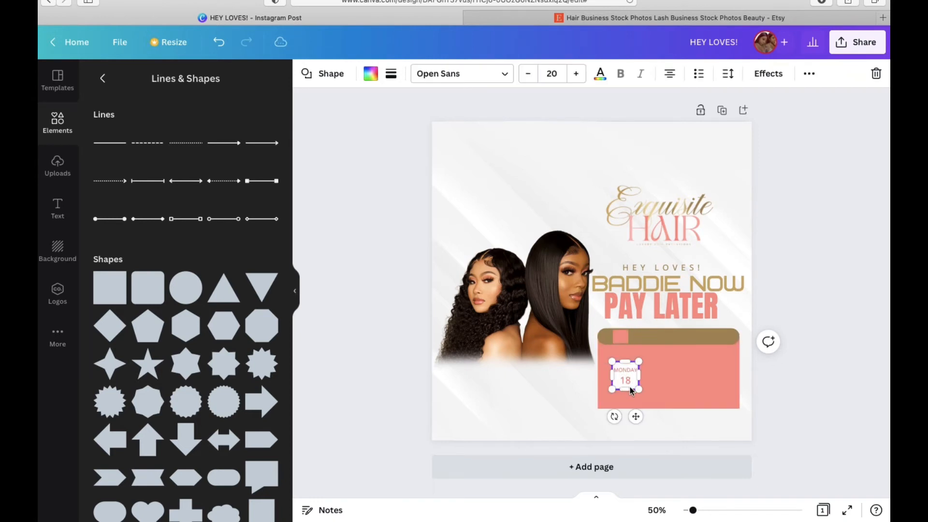
drag(635, 414, 632, 375)
drag(608, 320, 620, 334)
drag(637, 375, 632, 371)
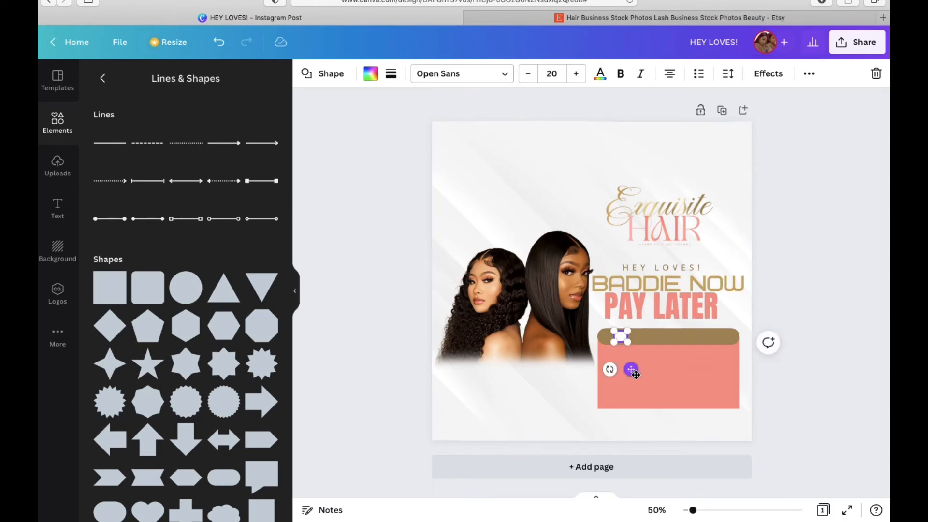
Nudge the white square so it is centered within its coral border on the gold bar.
click(762, 314)
scroll(731, 328, up, 5)
scroll(732, 331, down, 5)
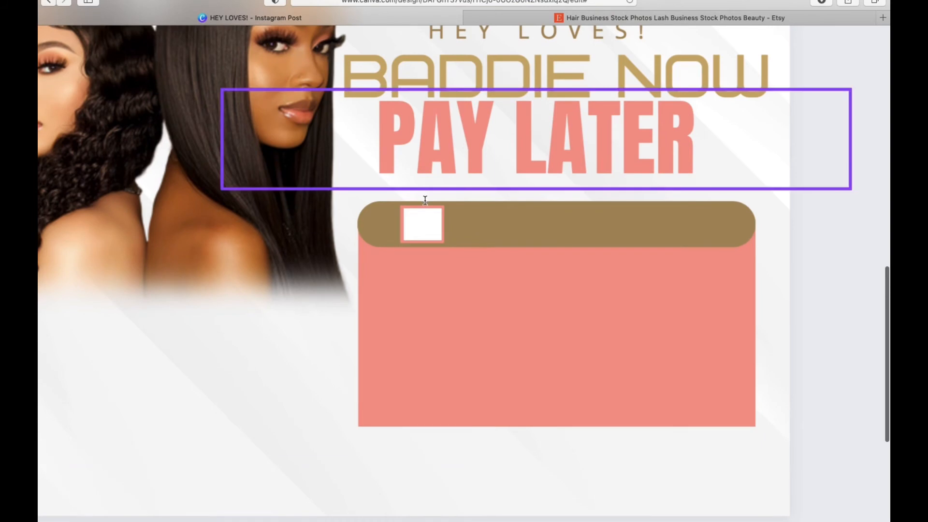
click(426, 223)
scroll(428, 222, left, 10)
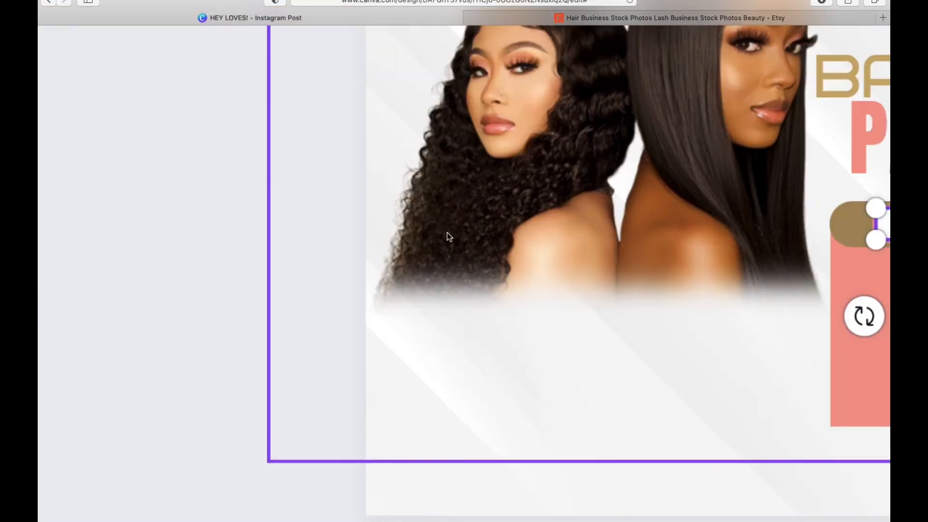
scroll(447, 233, right, 5)
scroll(464, 257, right, 1)
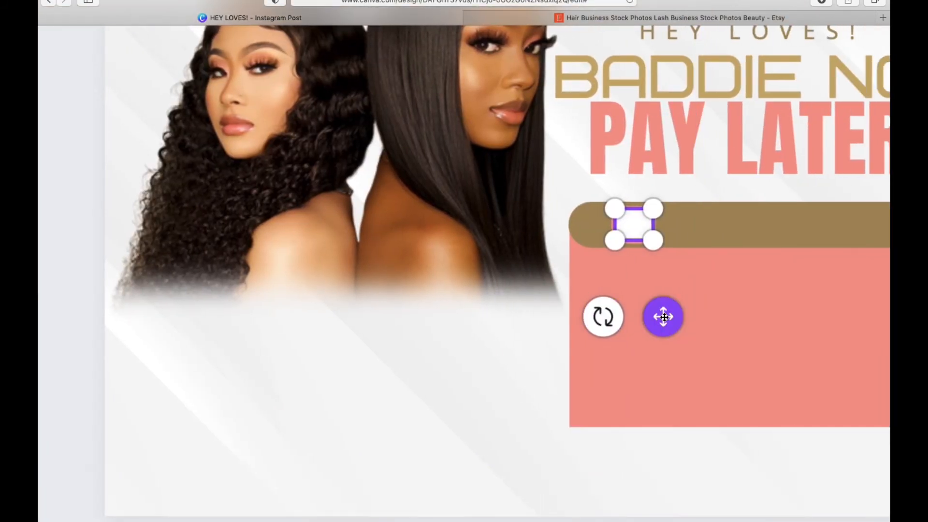
drag(663, 317, 661, 315)
Make the number 18 in the small date text on the gold bar bold.
scroll(661, 317, down, 1)
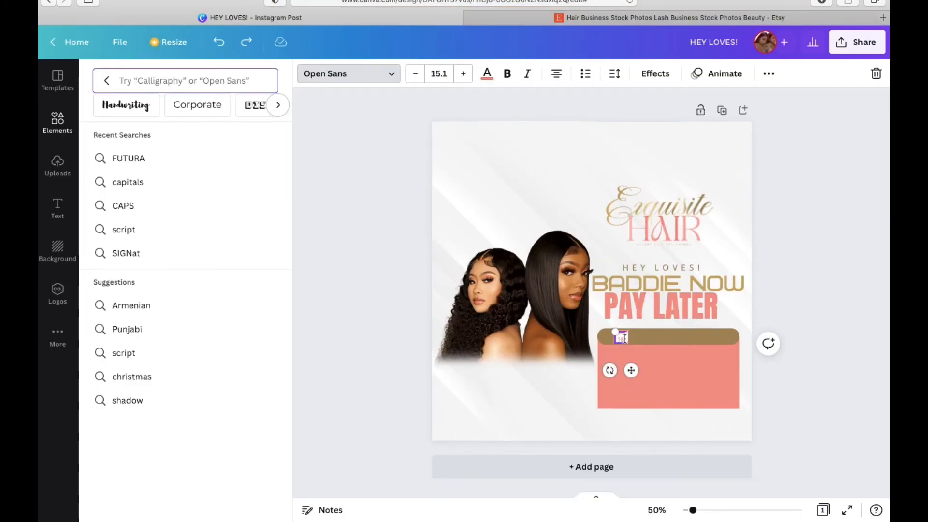
click(623, 339)
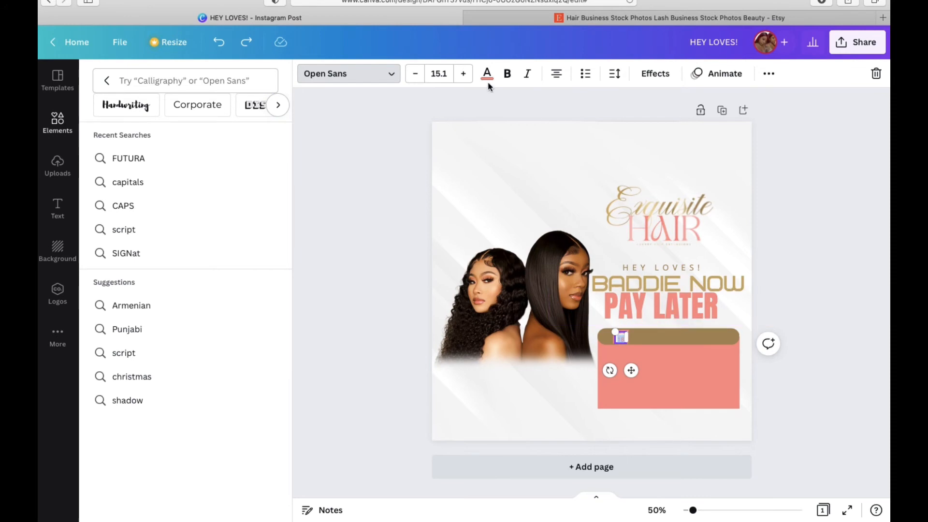
click(505, 74)
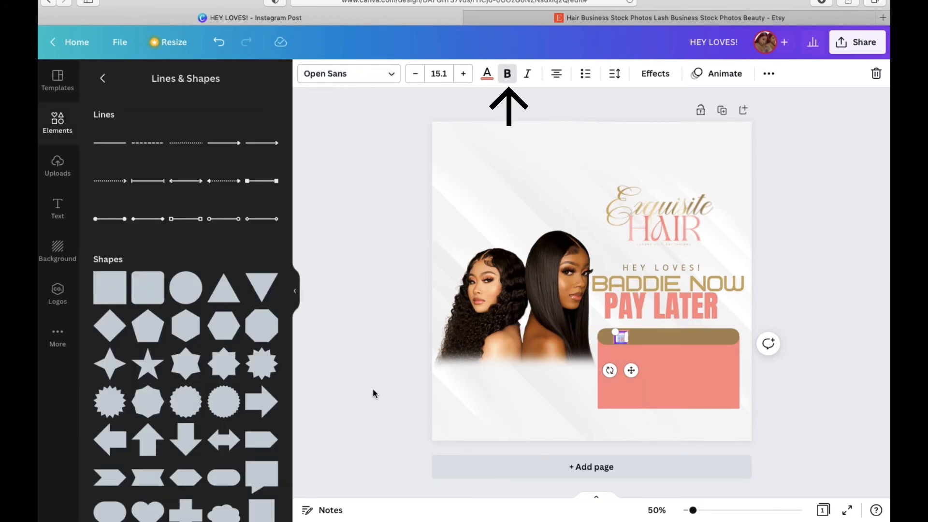
click(373, 391)
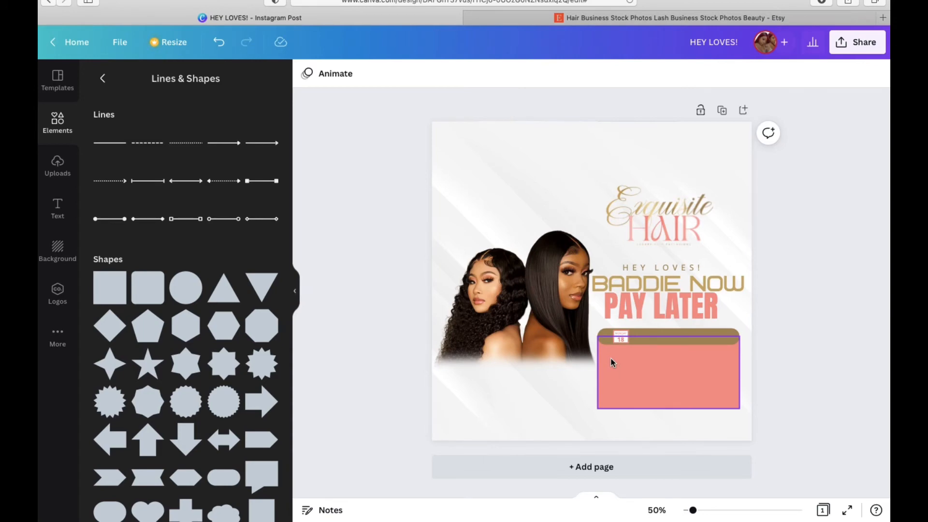
scroll(611, 358, up, 3)
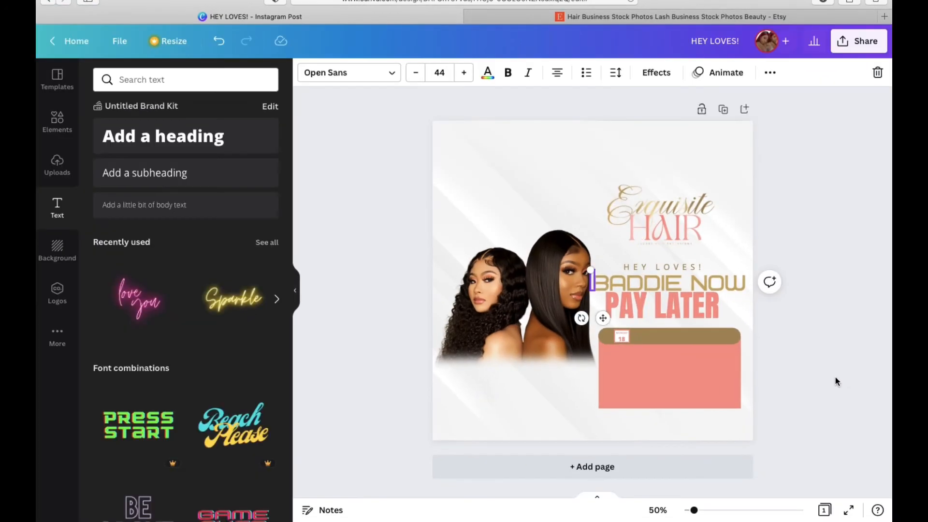
click(835, 378)
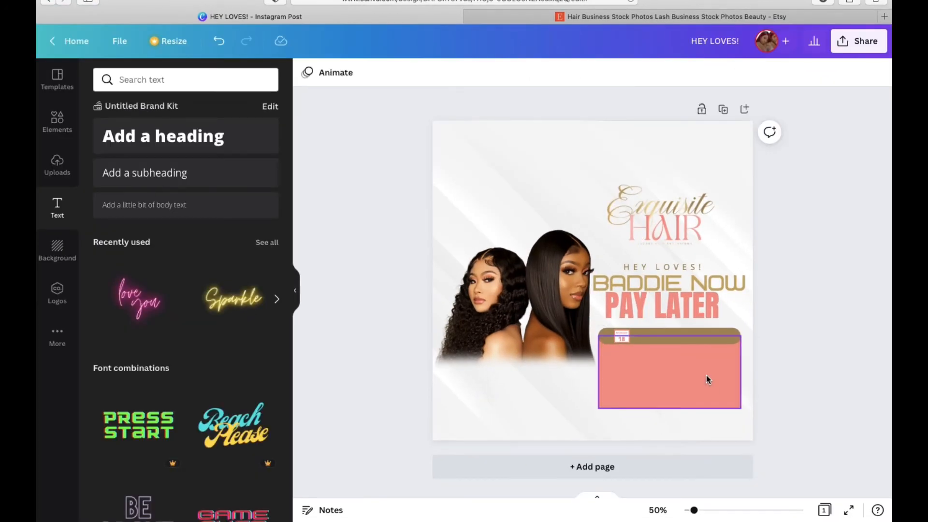
scroll(676, 429, up, 5)
scroll(679, 414, up, 3)
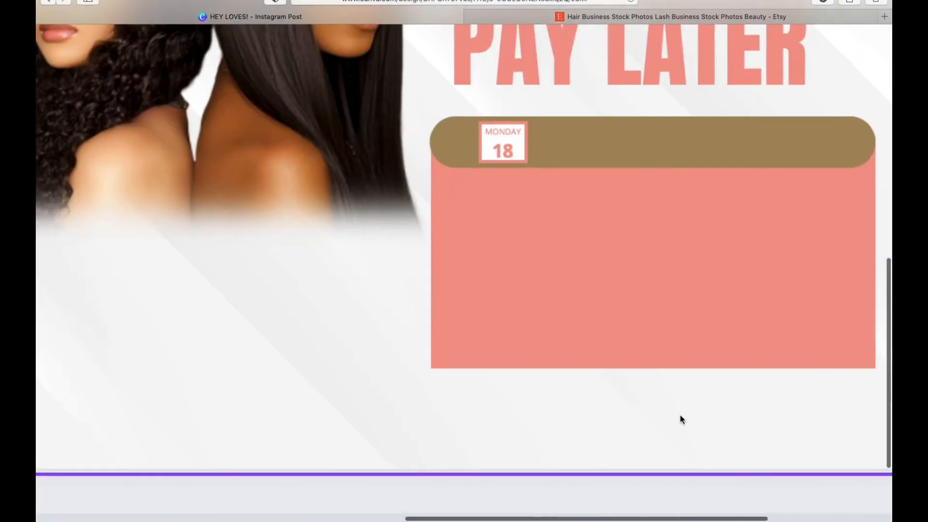
Add "BADDIE CALENDAR" and "NOW!" as white size 17 Open Sans text along the gold bar beside the date icon.
scroll(695, 375, down, 5)
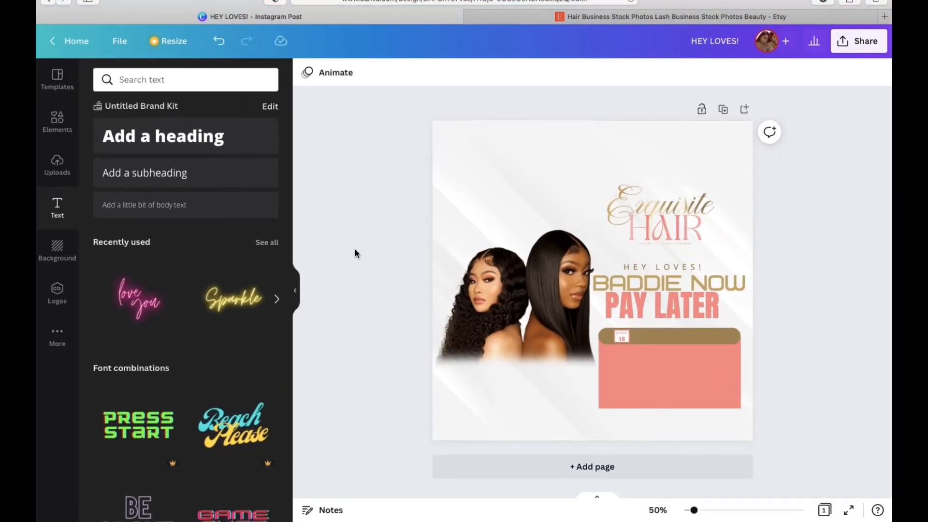
click(146, 174)
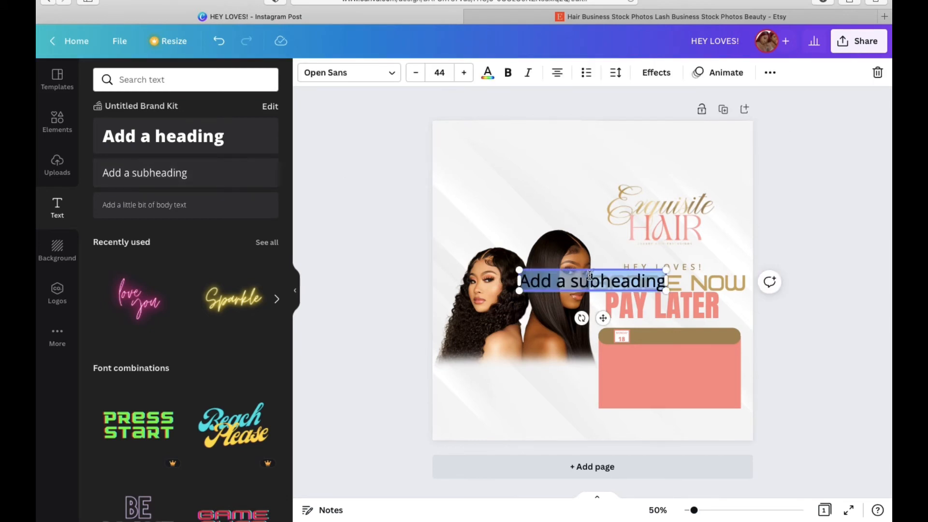
text(BADDIE C)
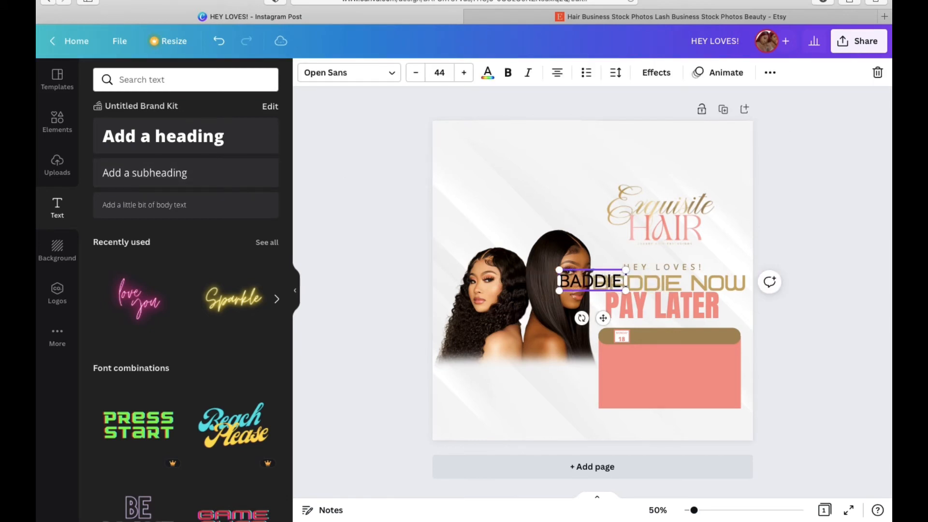
text(ALENDAR)
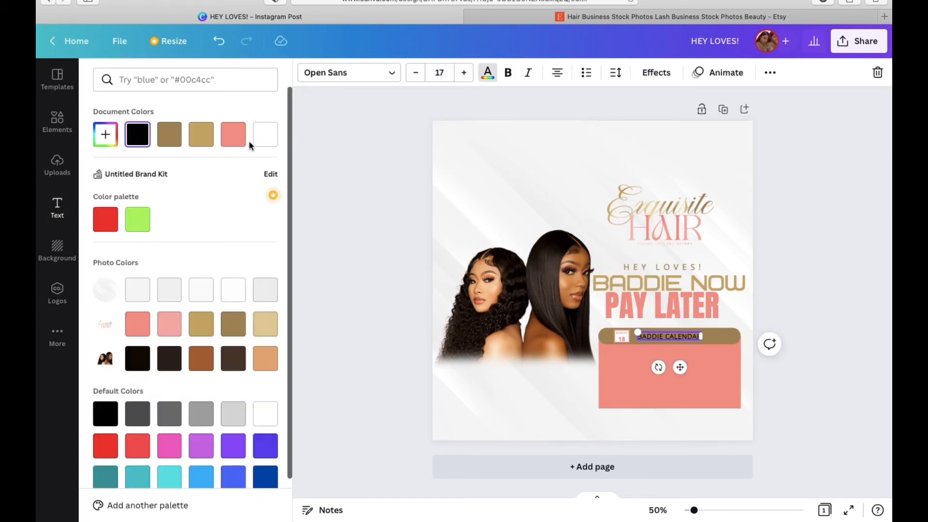
click(265, 139)
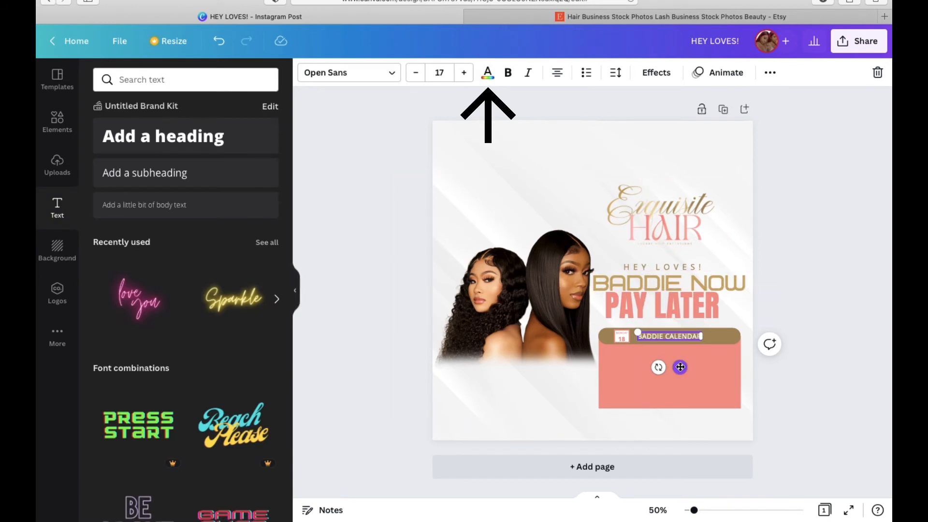
drag(679, 367, 736, 366)
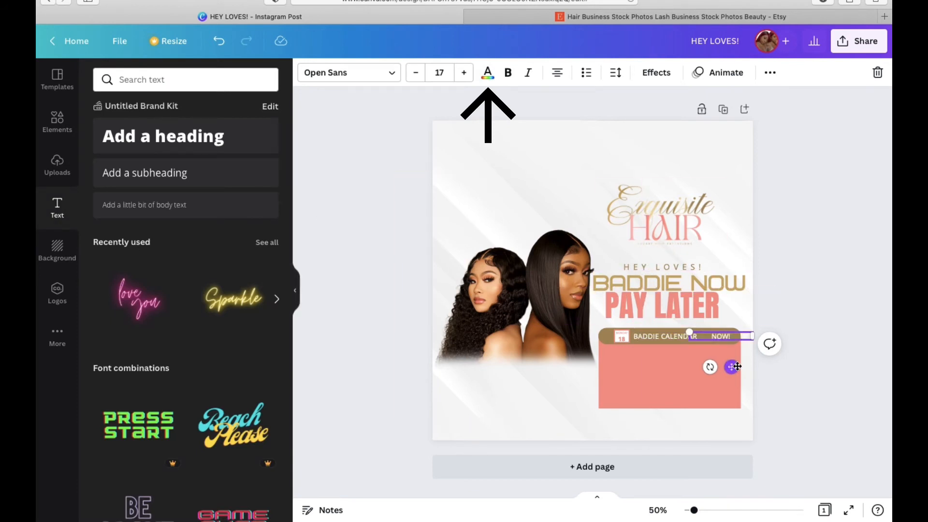
click(784, 398)
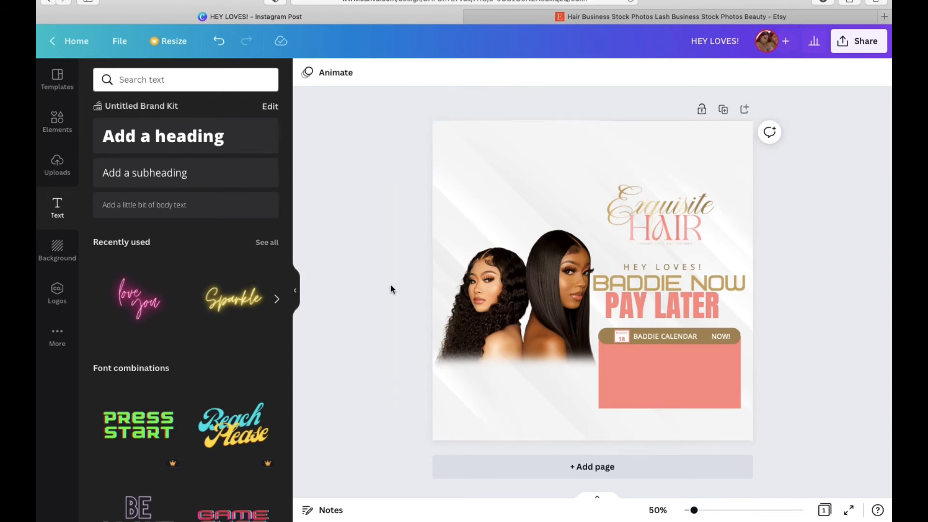
Add a subheading text box over the coral box below the gold bar and set its font size to 25.
click(140, 175)
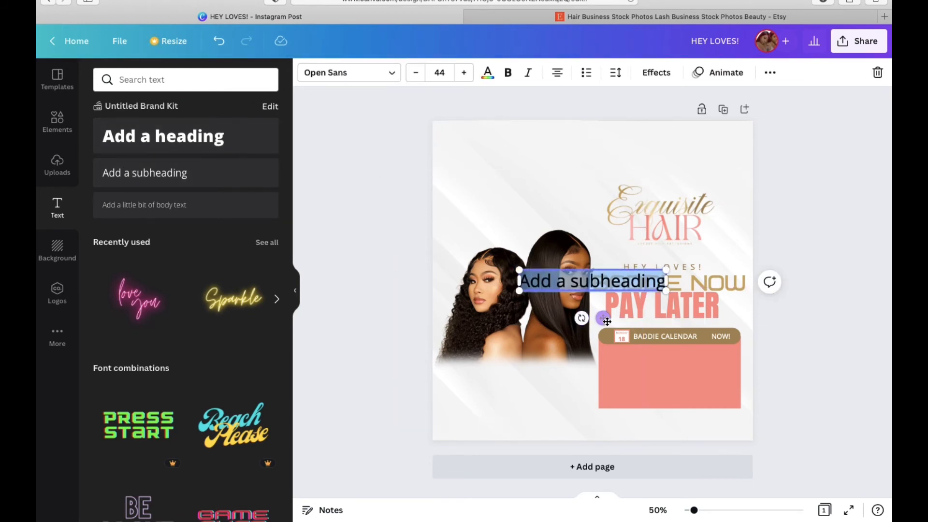
drag(603, 318, 676, 402)
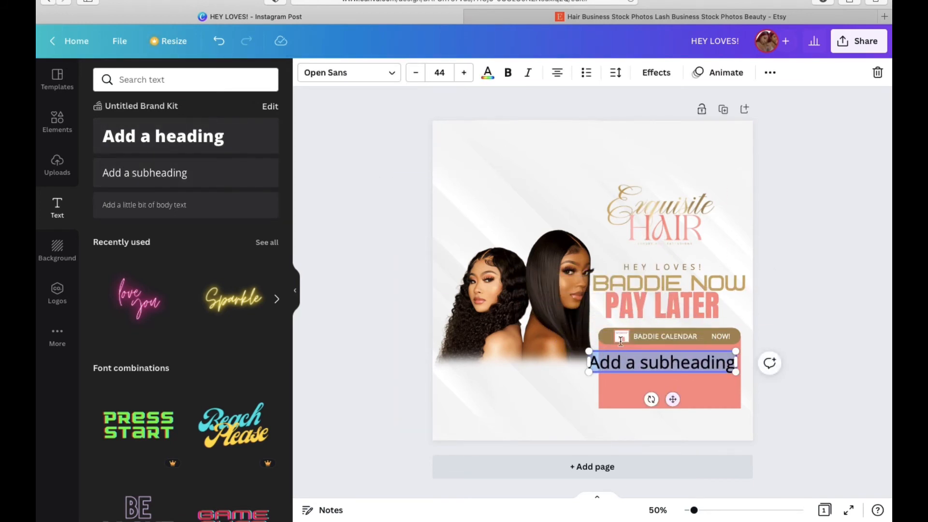
click(417, 79)
click(417, 80)
click(417, 80)
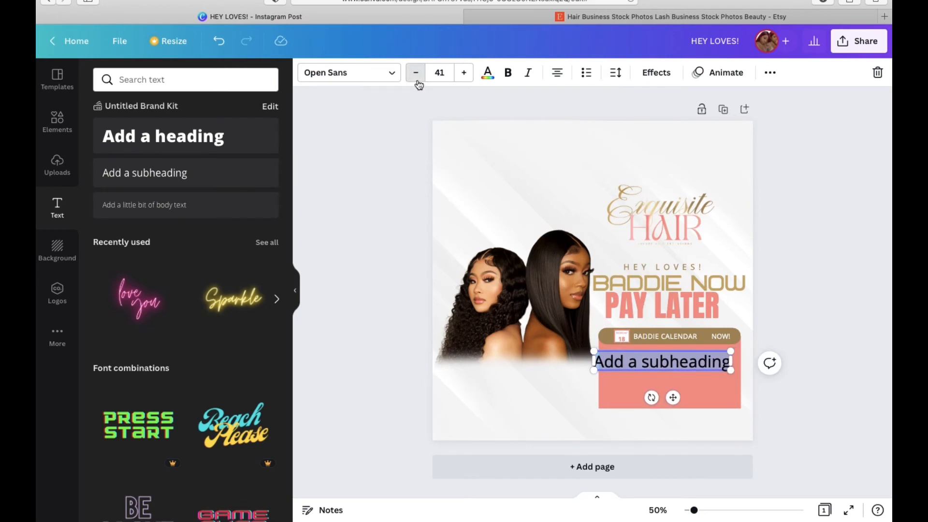
click(417, 80)
click(417, 80)
click(417, 79)
click(417, 80)
click(417, 80)
click(415, 80)
click(415, 81)
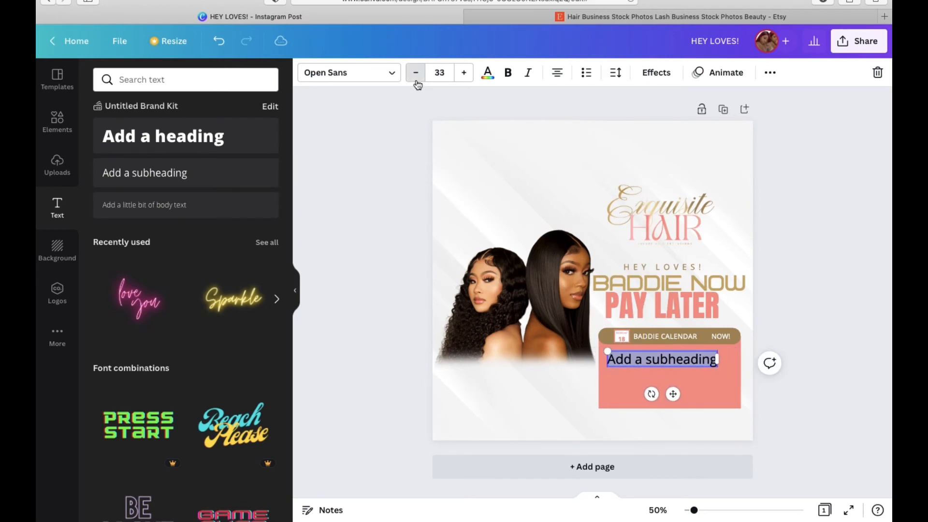
click(415, 81)
click(415, 81)
click(415, 80)
click(416, 80)
click(415, 81)
click(416, 81)
click(416, 81)
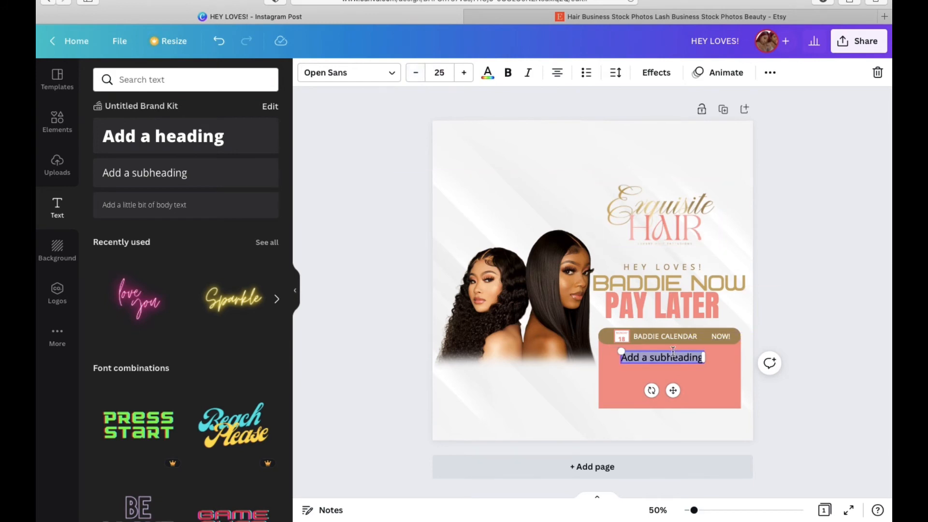
Enter "BE A BADDIE NOW AND PAY LATER" and, on a second line, "WITH SEZZLE AT CHECKOUT!" in the new subheading.
text(BE A BA)
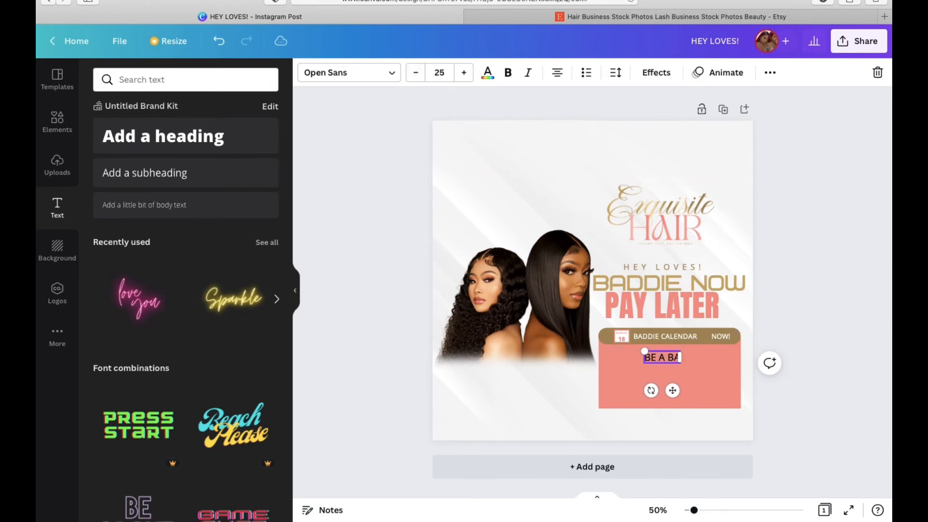
text(DDIE N)
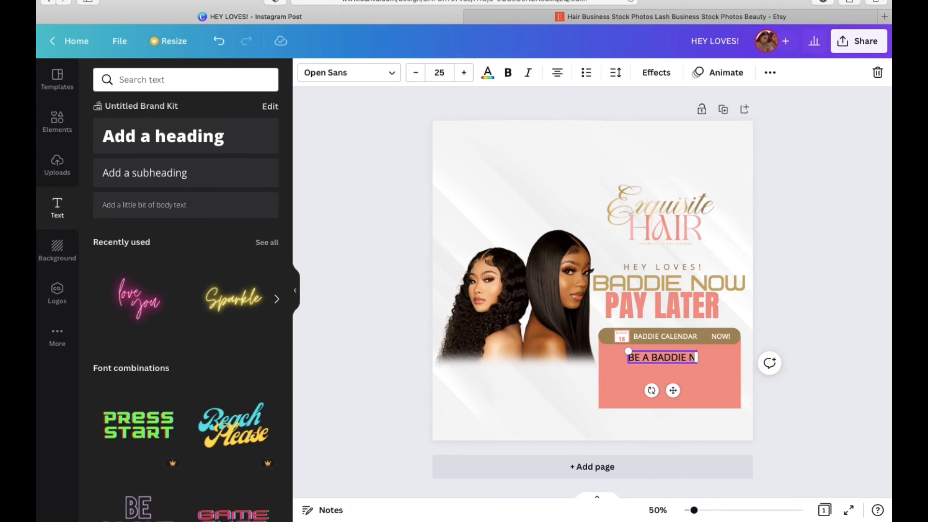
text(OW AND)
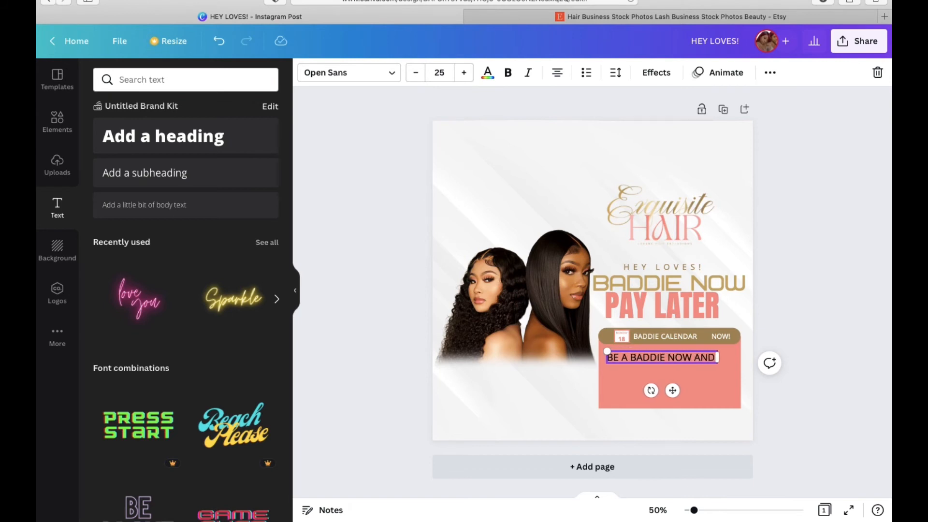
text( PAY)
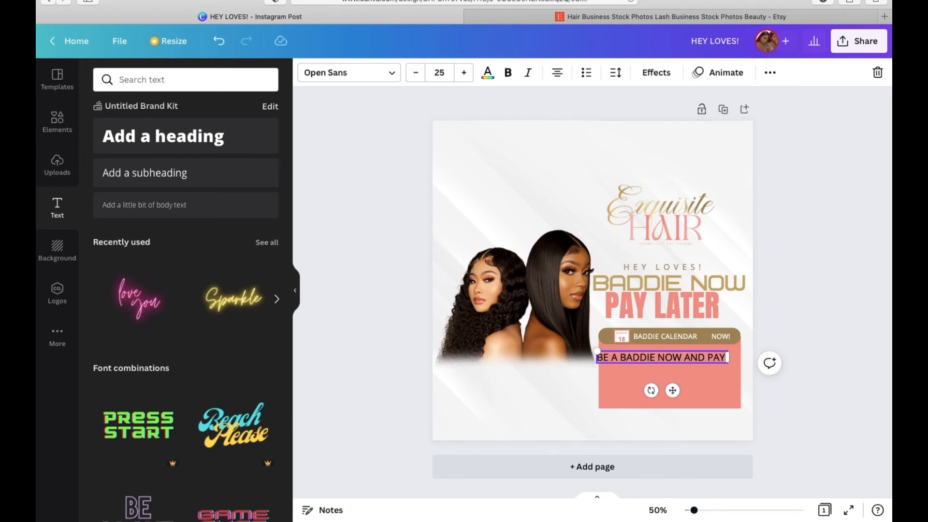
text( LATER)
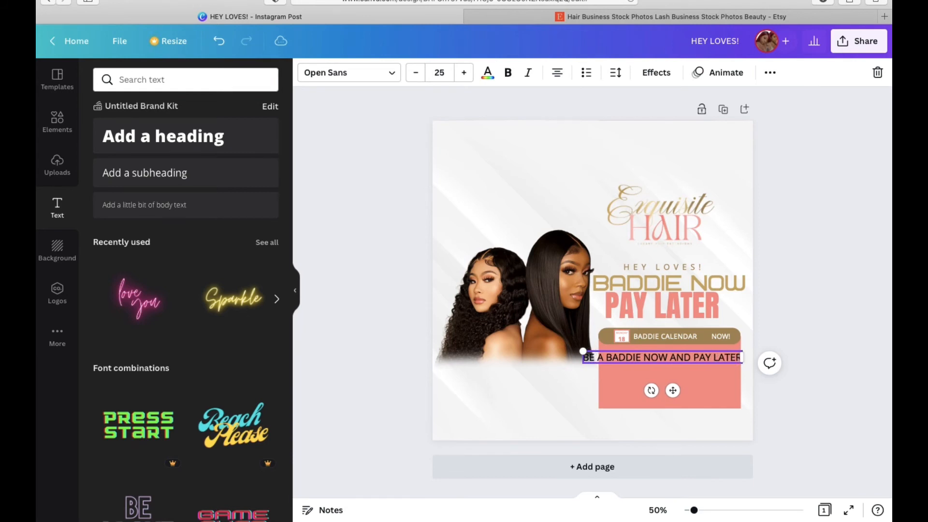
key(Return)
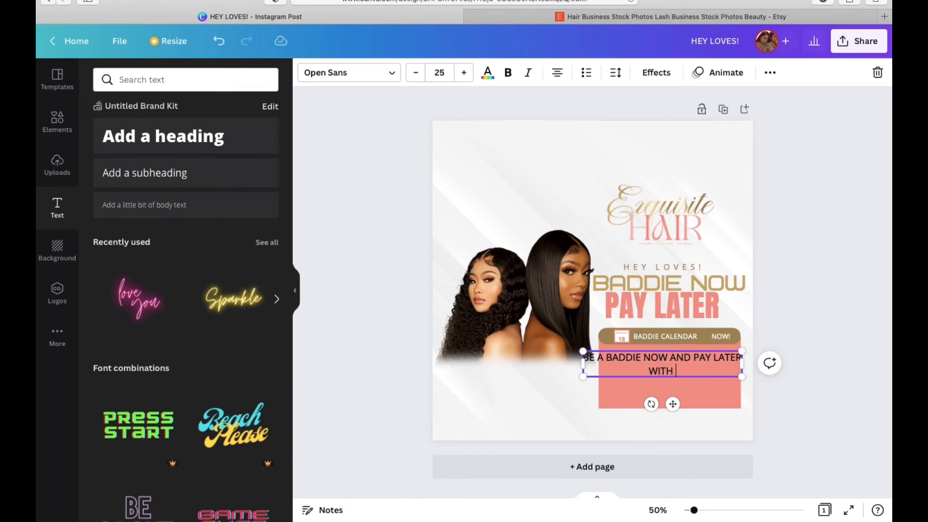
text(WITH SEZZLE A)
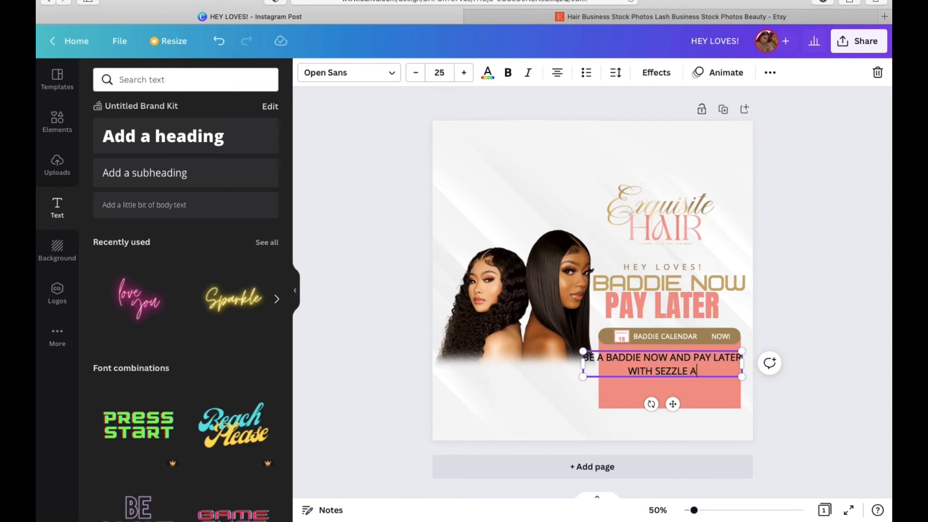
text(T CHECKOU)
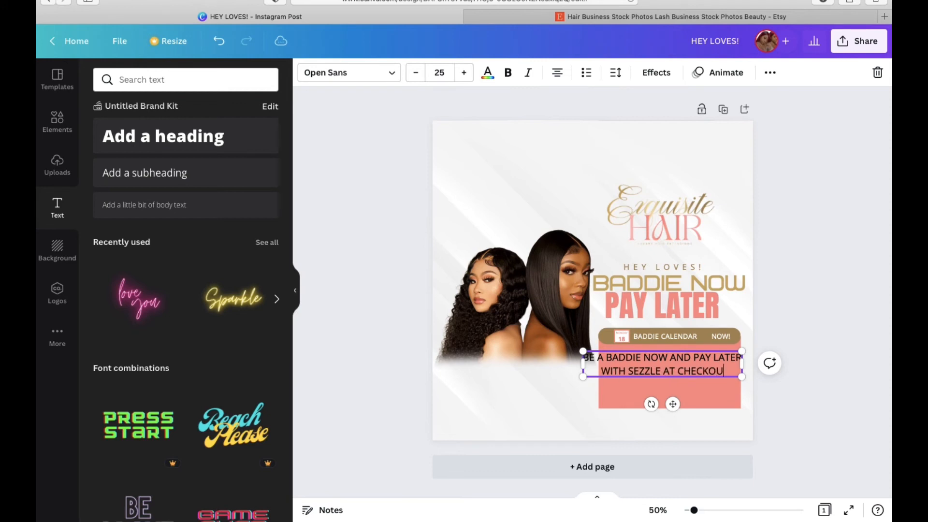
text(T!)
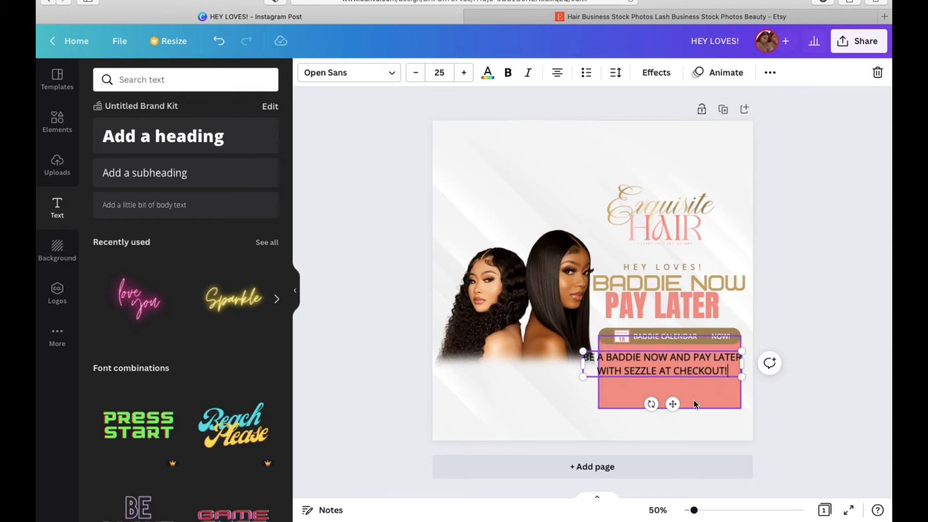
Set the font size of the line "WITH SEZZLE AT CHECKOUT!" to 24.
click(415, 77)
click(415, 76)
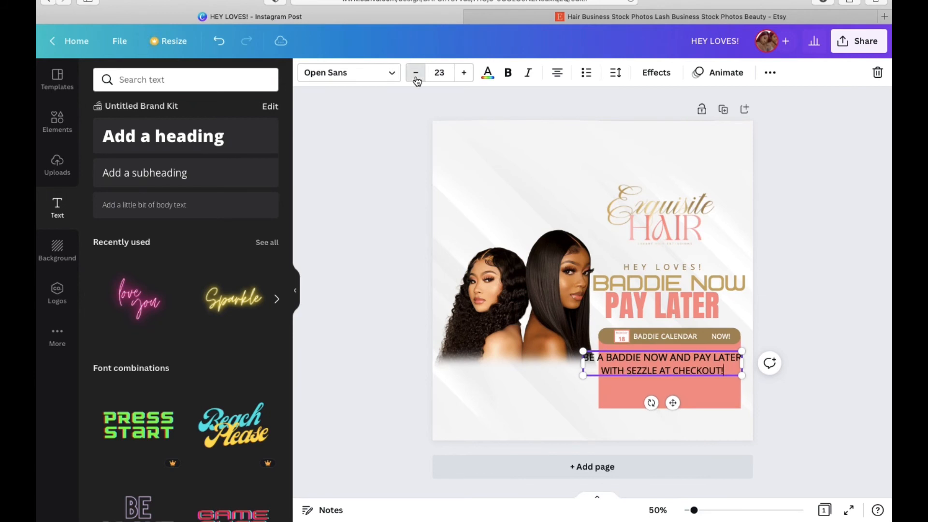
click(415, 76)
click(415, 76)
click(464, 75)
click(464, 75)
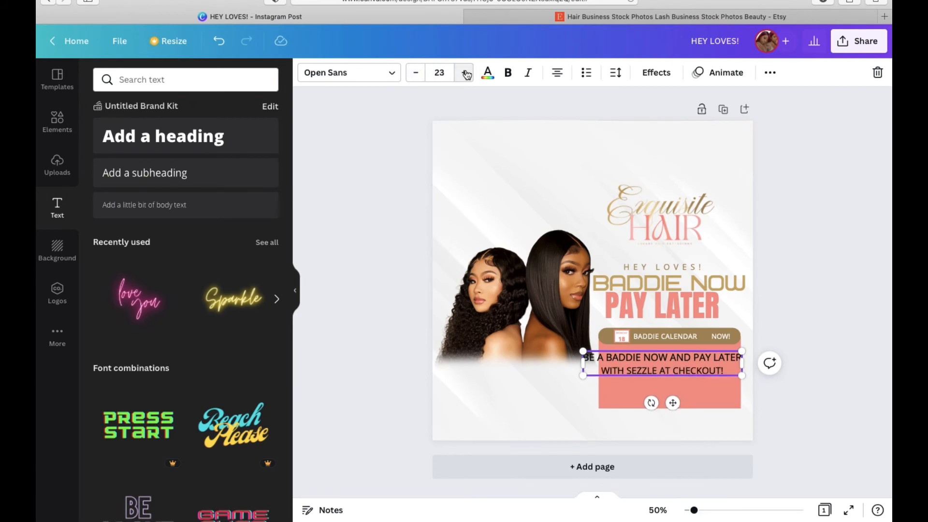
click(464, 75)
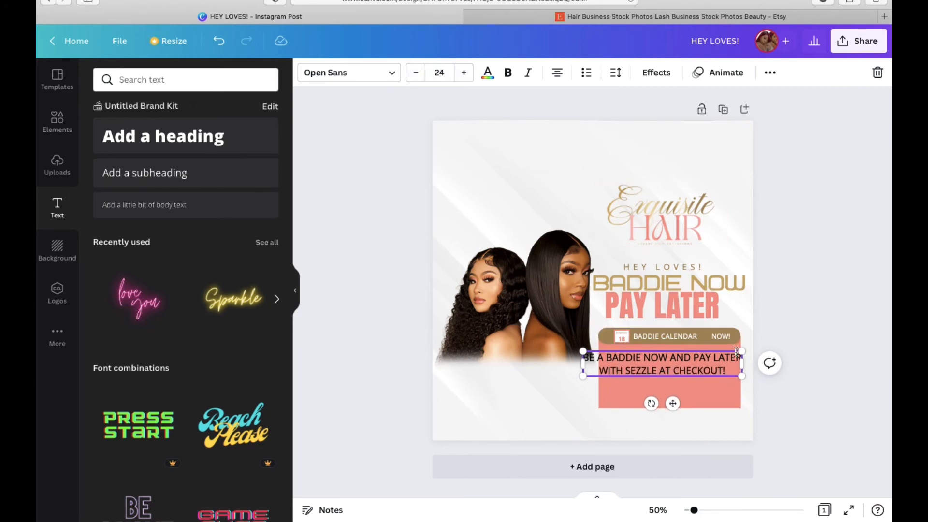
Reduce the font size of both lines of the Sezzle text by 8 points so they fit inside the coral box.
drag(728, 371, 619, 359)
click(710, 371)
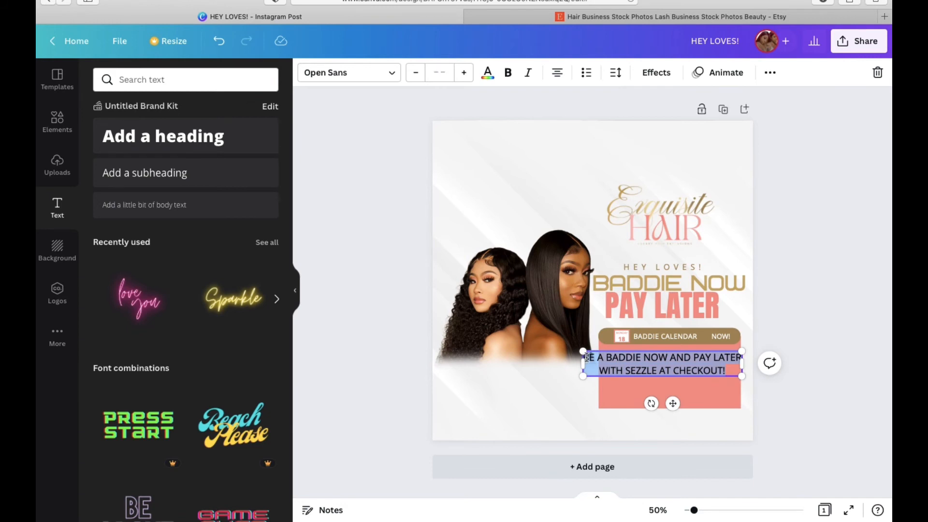
click(415, 73)
click(415, 73)
click(415, 73)
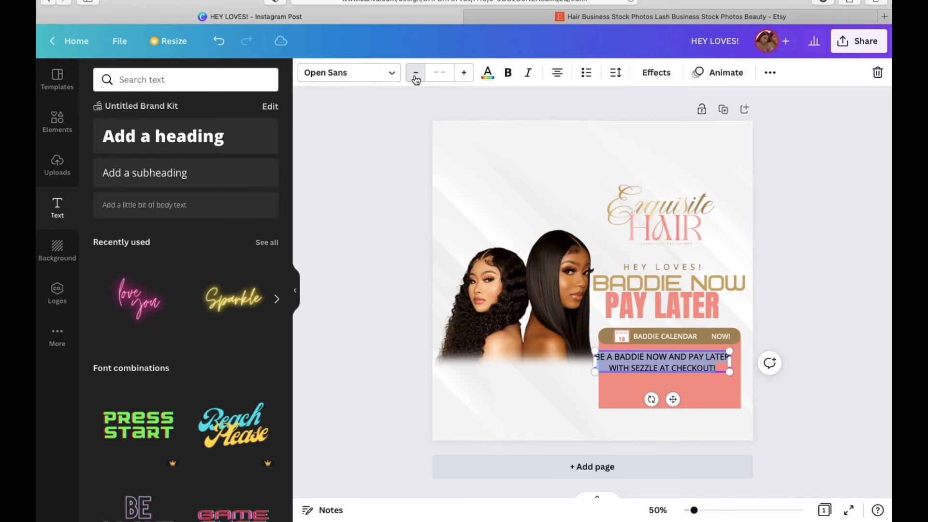
click(415, 73)
click(415, 73)
click(415, 73)
click(415, 73)
click(415, 73)
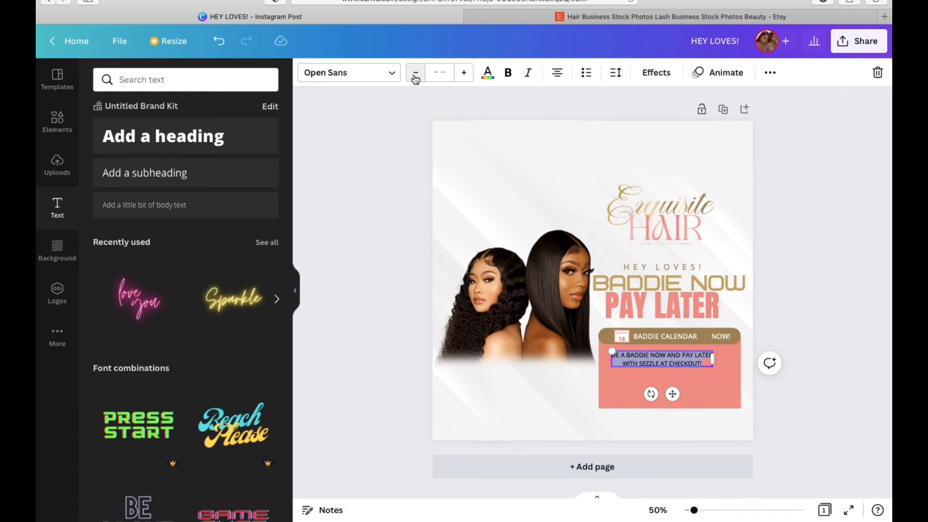
Center the two-line Sezzle text within the coral box and color it white.
drag(672, 394, 683, 401)
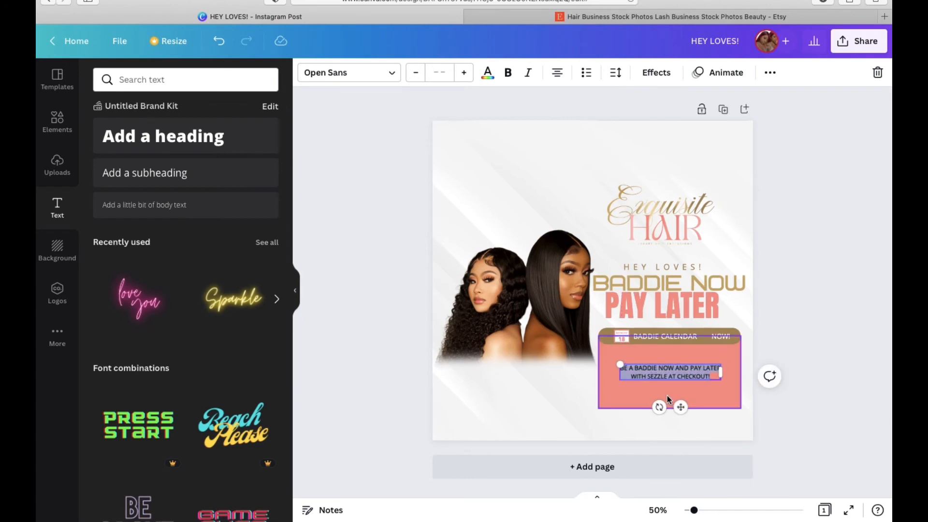
click(489, 72)
click(265, 135)
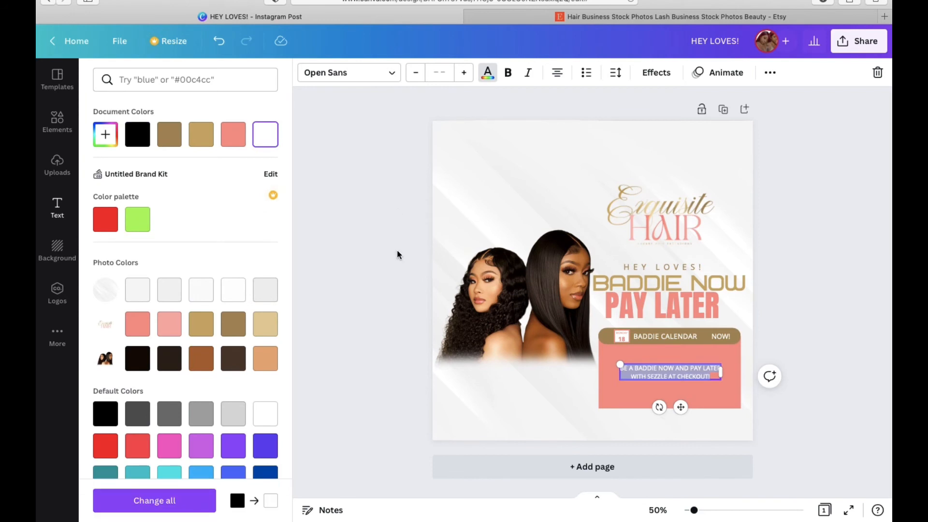
click(397, 271)
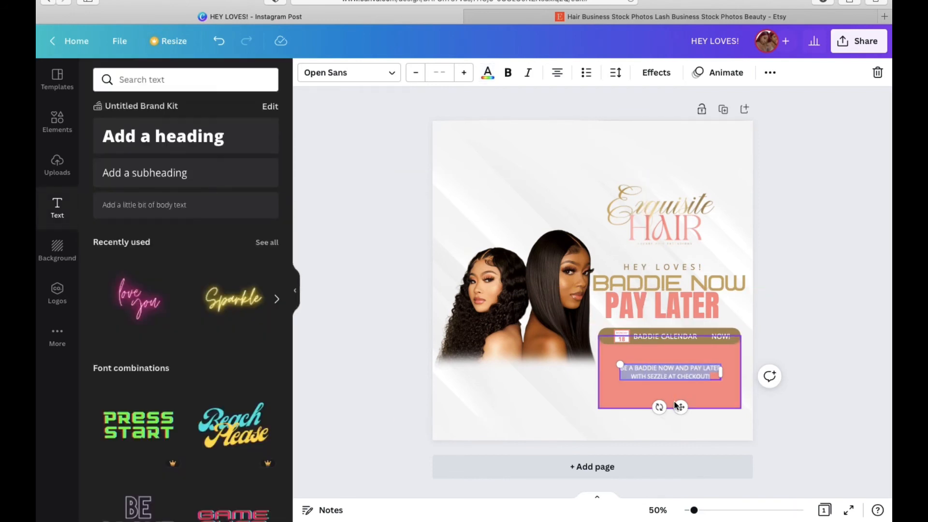
drag(679, 405, 679, 408)
click(821, 386)
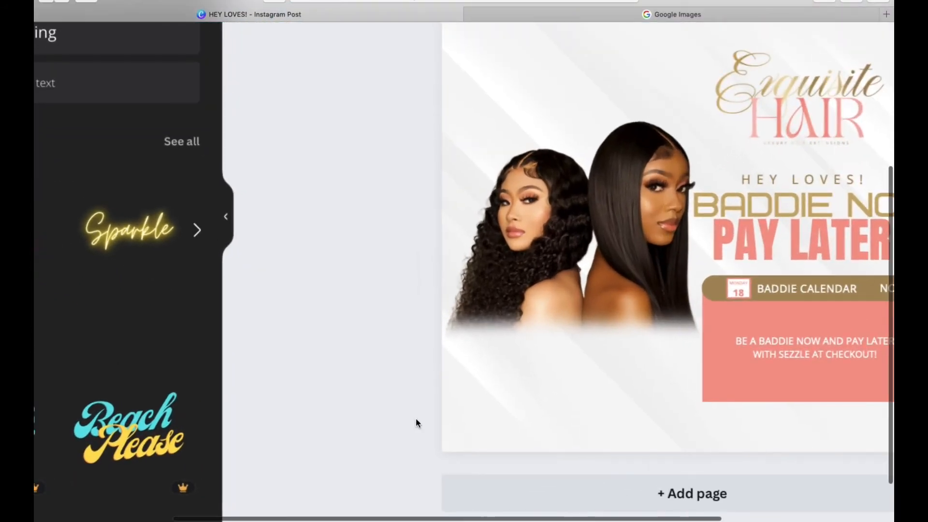
scroll(415, 418, up, 2)
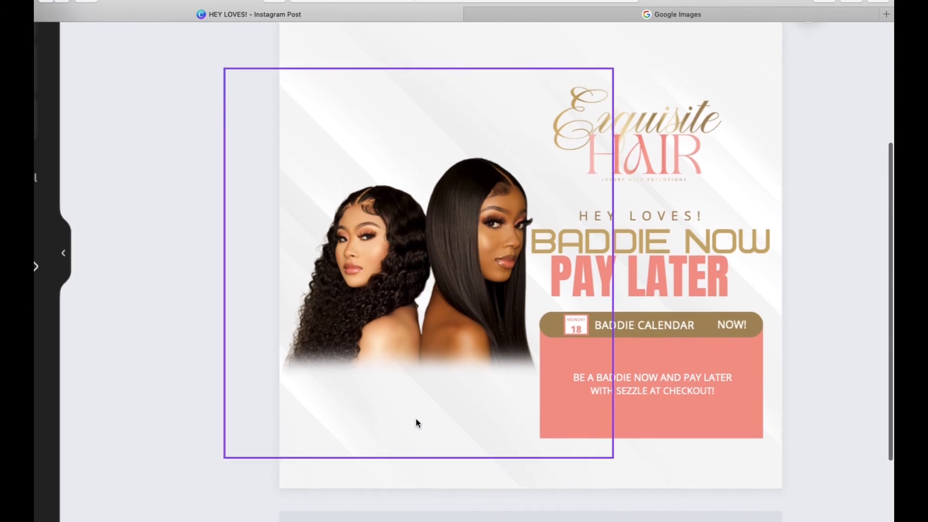
scroll(821, 322, up, 3)
scroll(821, 323, down, 5)
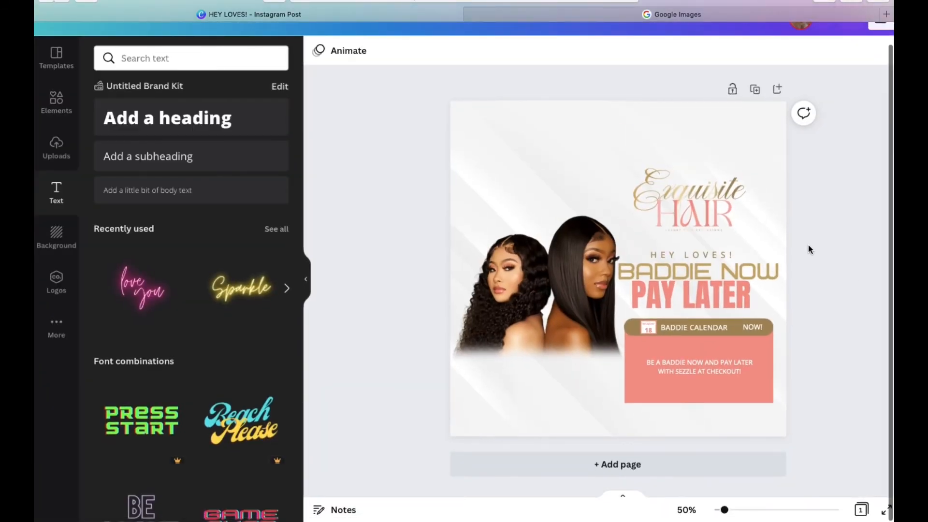
Switch to Google Images and search for "sezzle logo transparent".
click(650, 16)
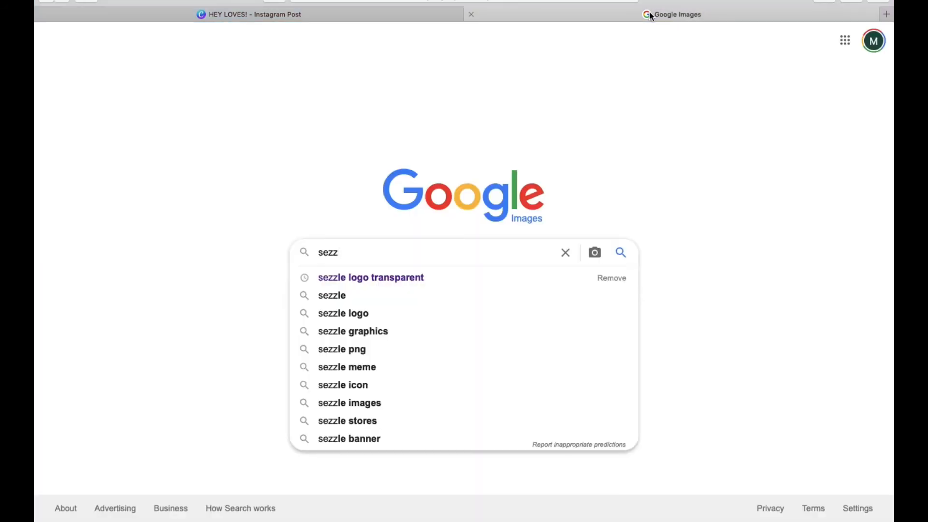
text(le logo)
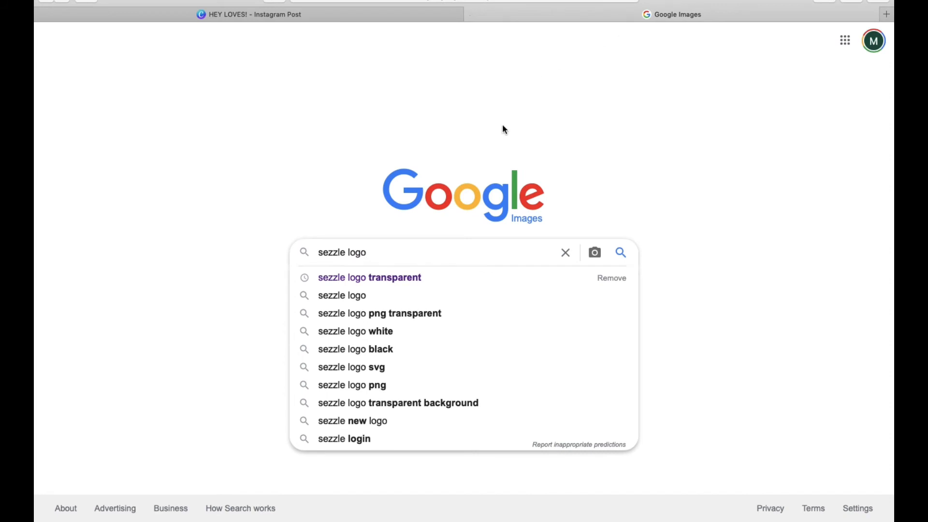
click(439, 282)
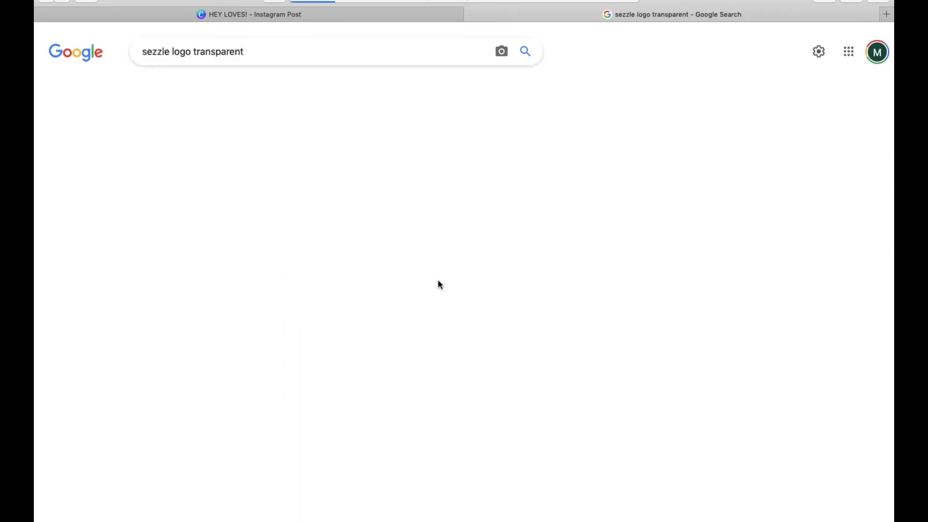
Save the 512 × 512 multicolored Sezzle icon with transparent background from the "Home - Sezzle" result to Downloads.
scroll(460, 234, down, 5)
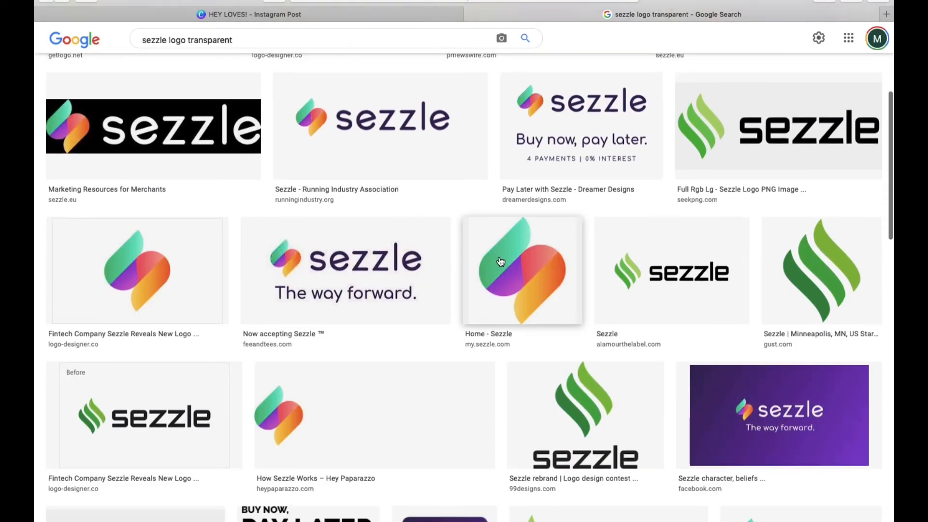
click(500, 261)
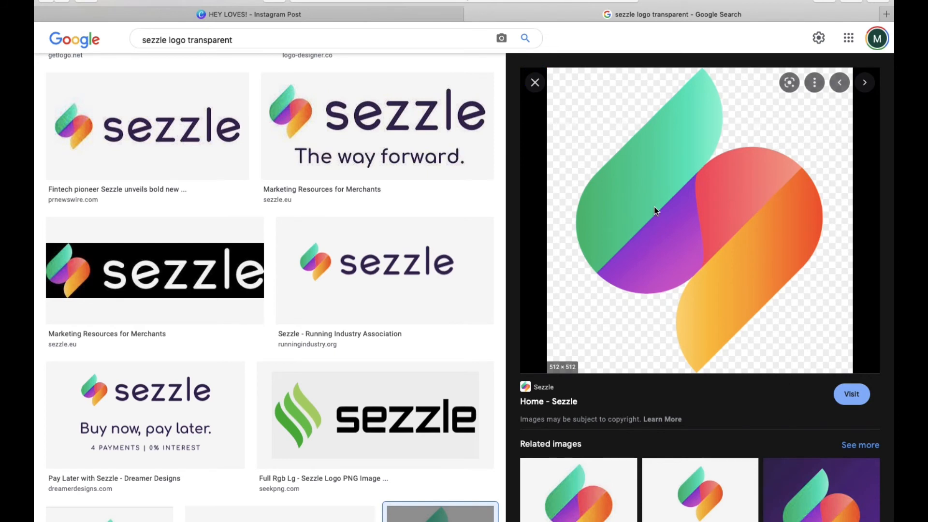
right_click(655, 206)
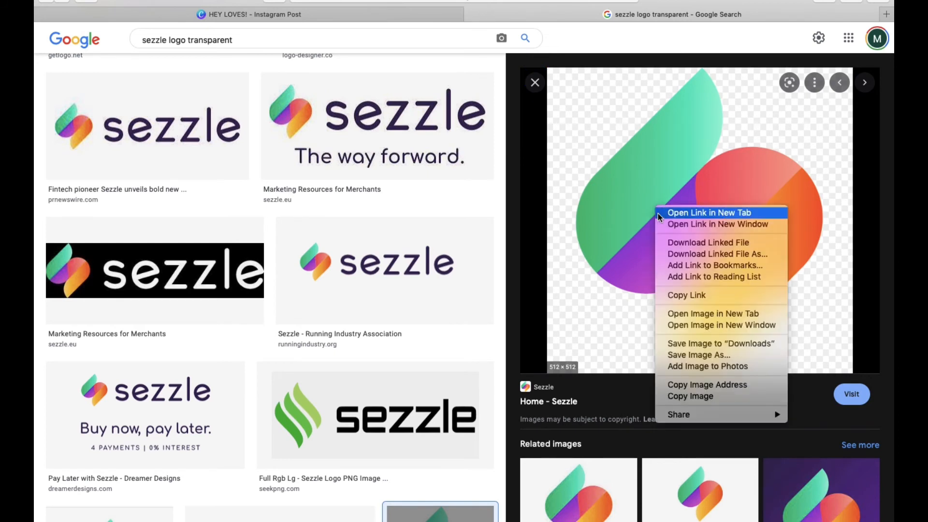
click(675, 341)
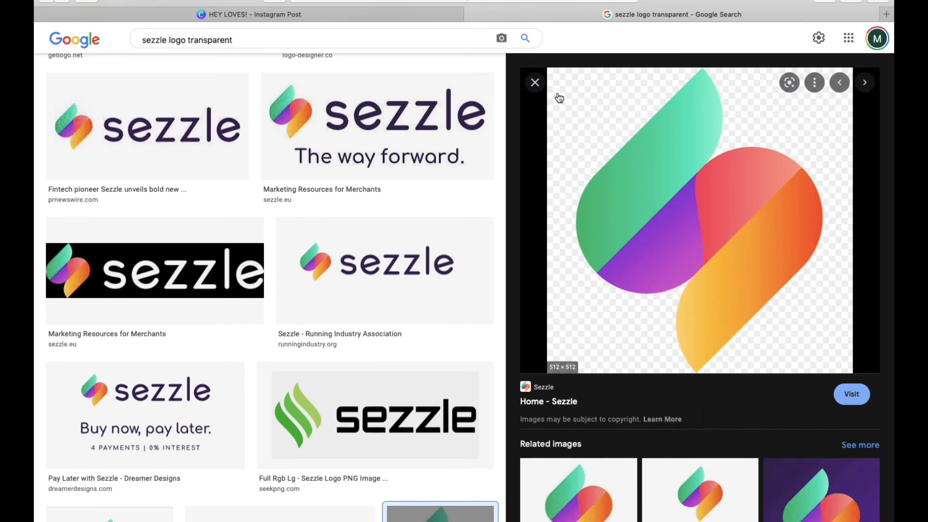
Return to the Canva design and upload cropped-favicon.png from the Downloads folder.
click(381, 13)
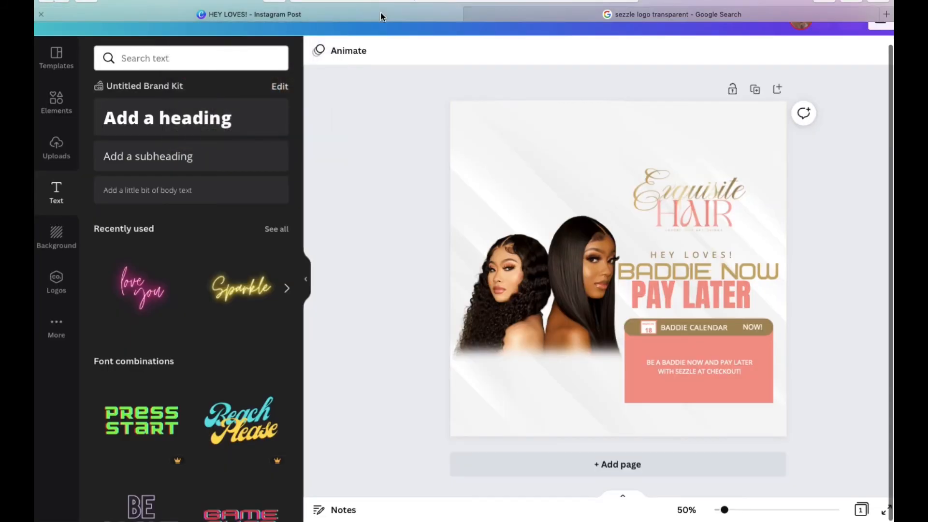
click(56, 146)
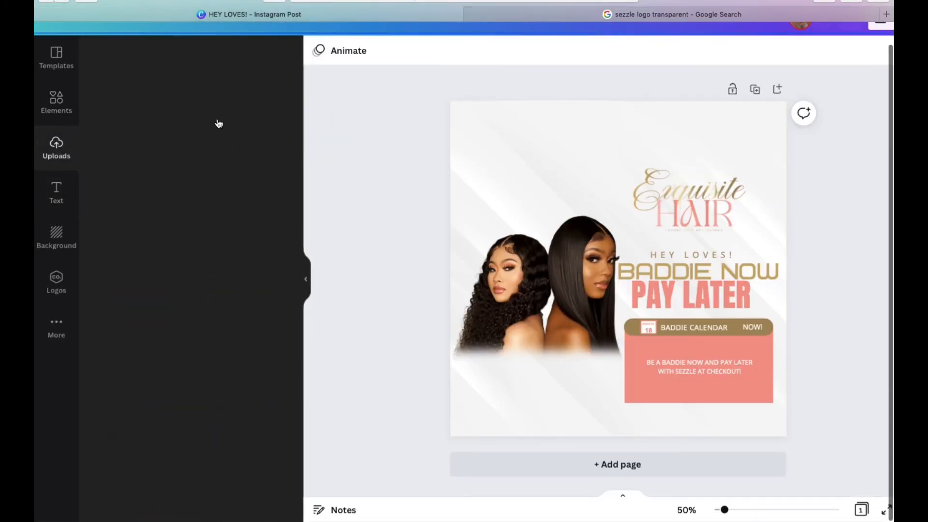
click(212, 95)
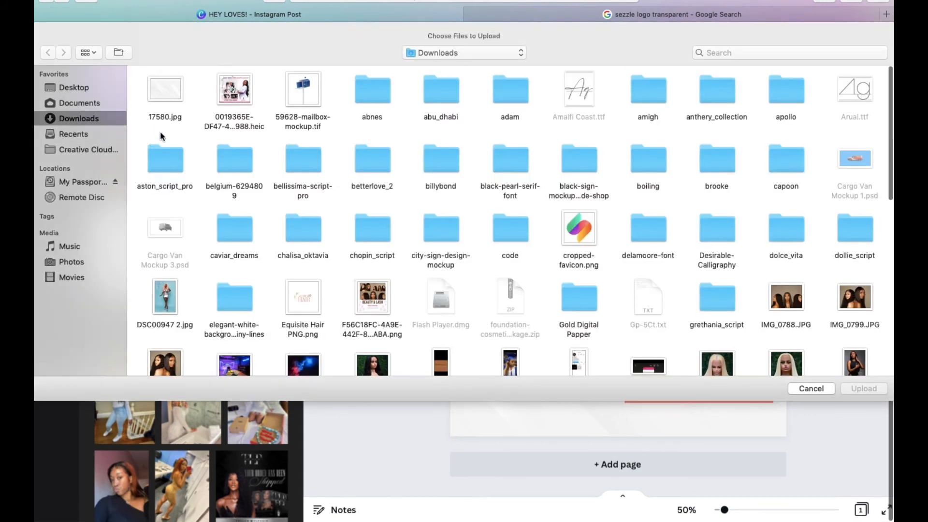
click(575, 232)
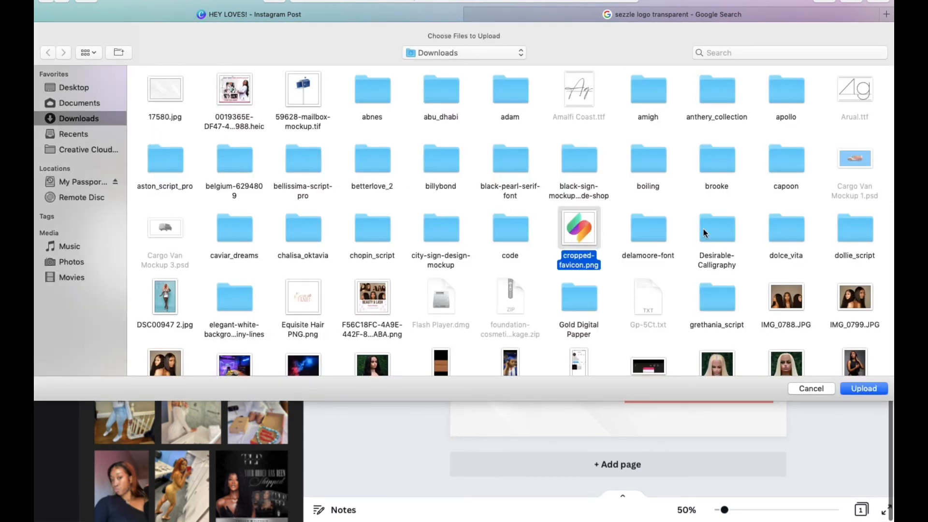
click(863, 389)
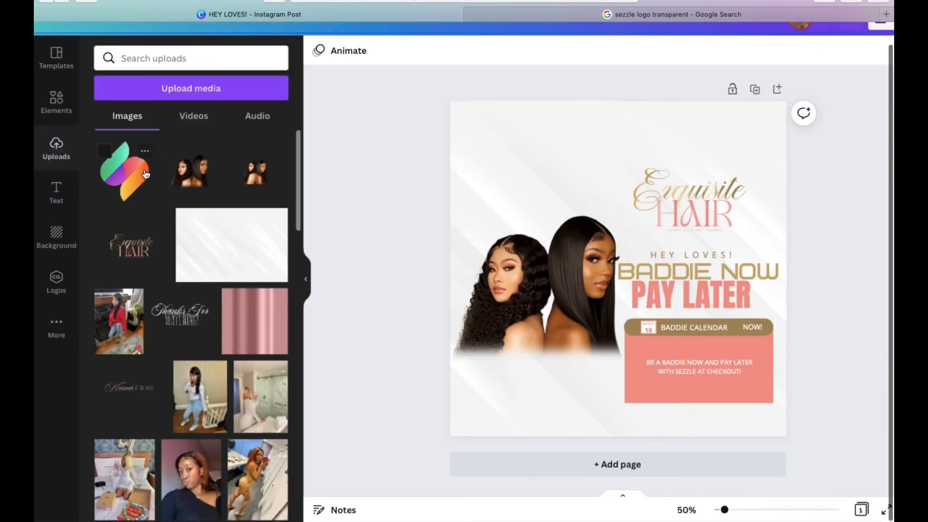
Add the uploaded Sezzle icon to the flyer, shrink it to about 59 × 59, and place it below the checkout text in the coral box.
click(124, 170)
drag(524, 174, 695, 350)
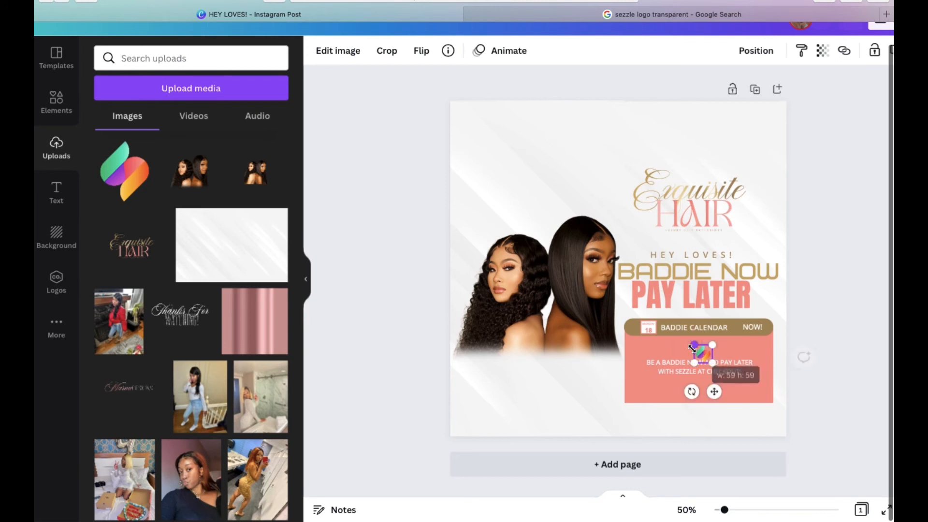
drag(715, 395, 713, 429)
click(842, 413)
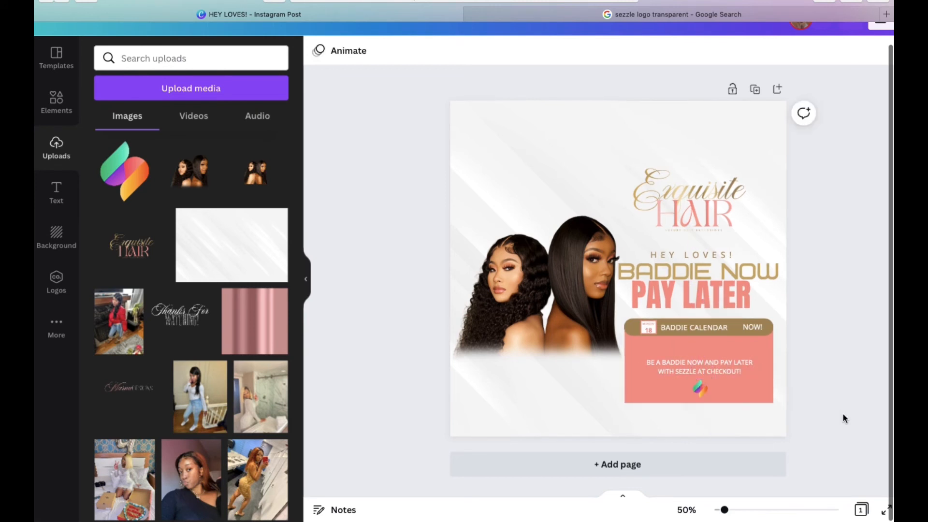
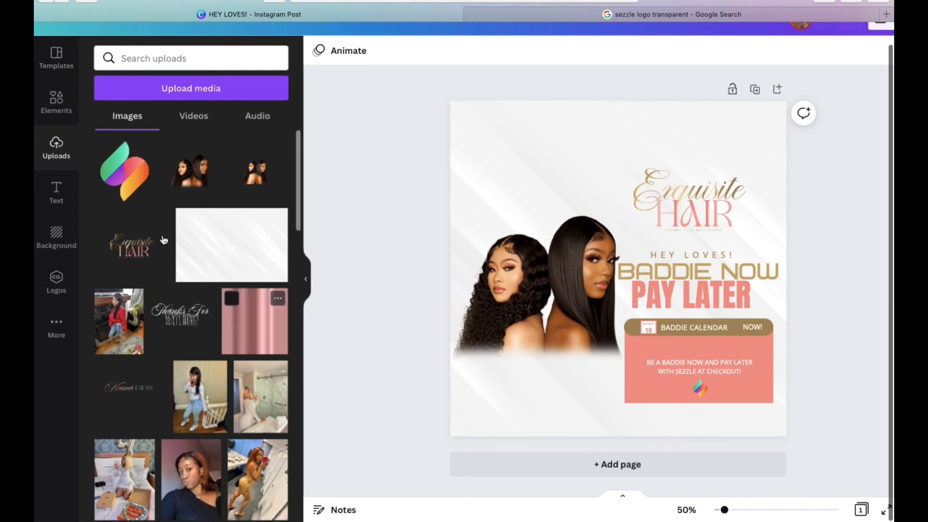
Add a square shape, reshape it into a thin bar spanning the full page width, and place it along the flyer's bottom edge.
click(53, 109)
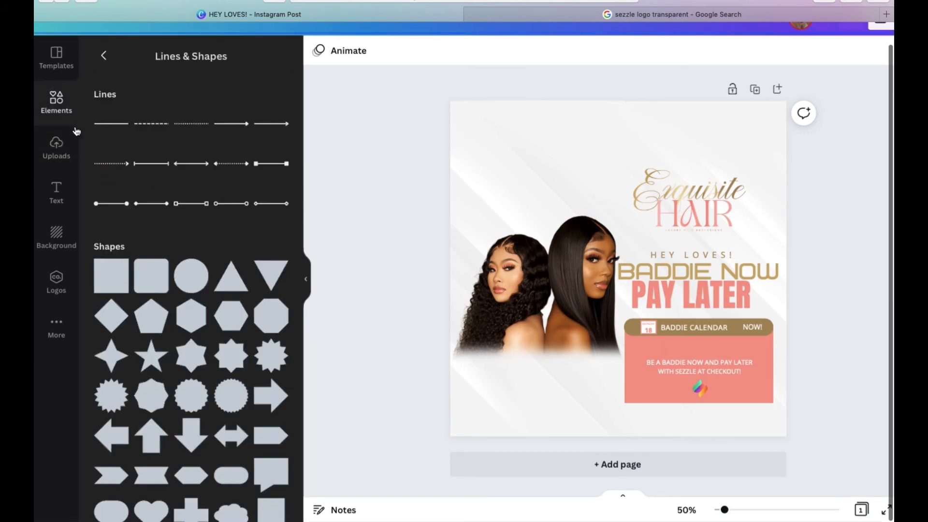
click(111, 280)
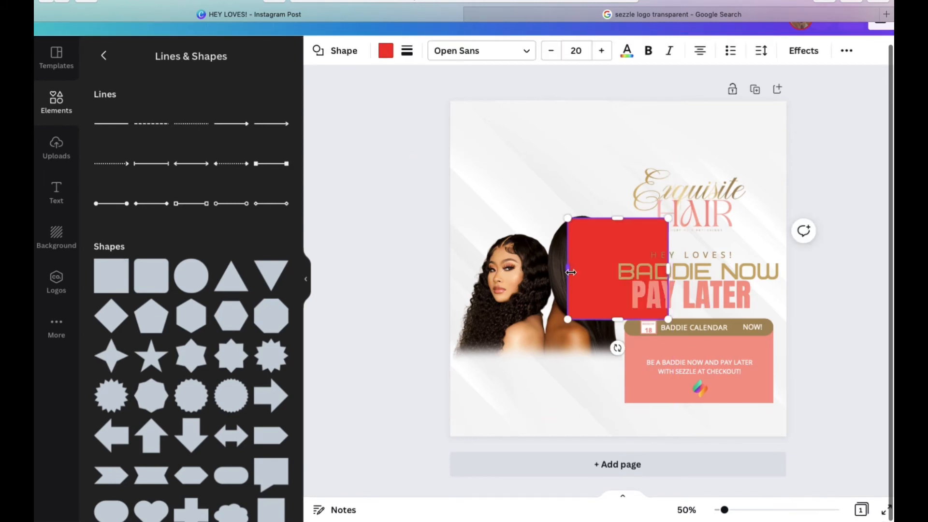
drag(569, 272, 450, 262)
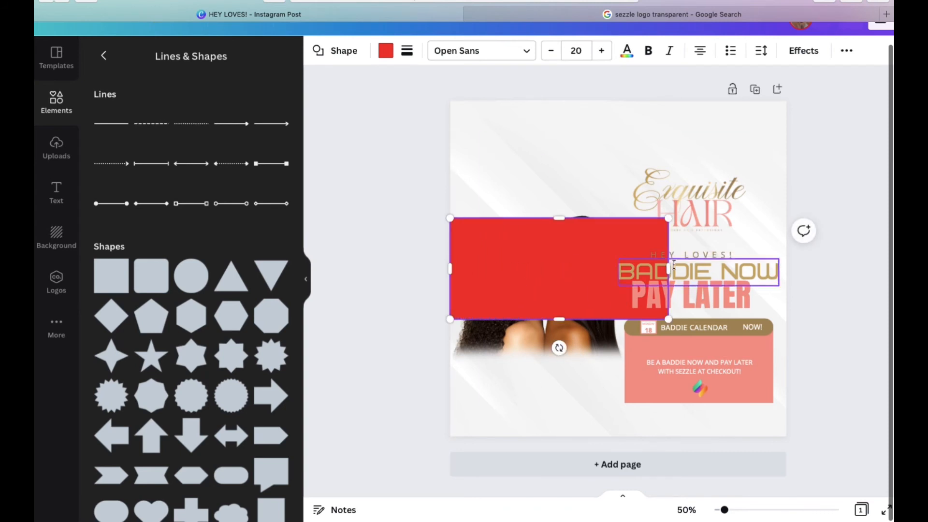
drag(668, 268, 786, 279)
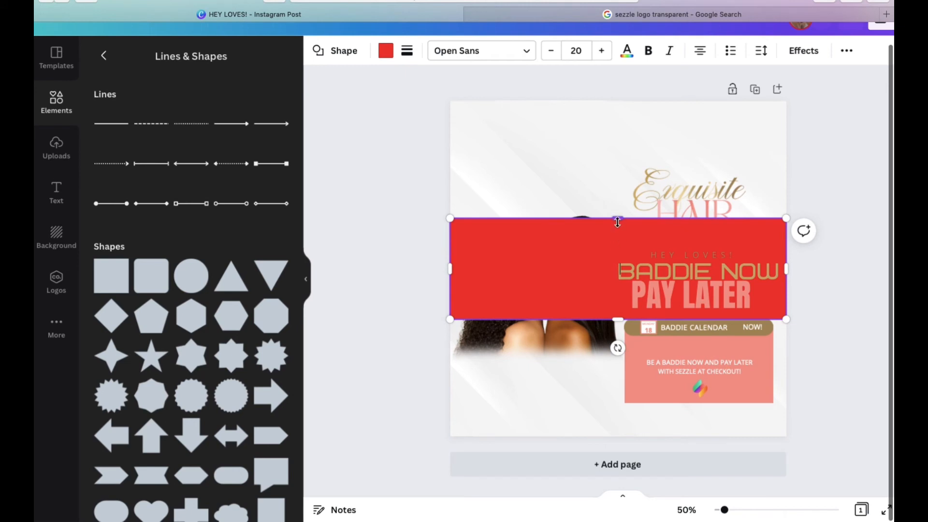
drag(617, 222, 628, 308)
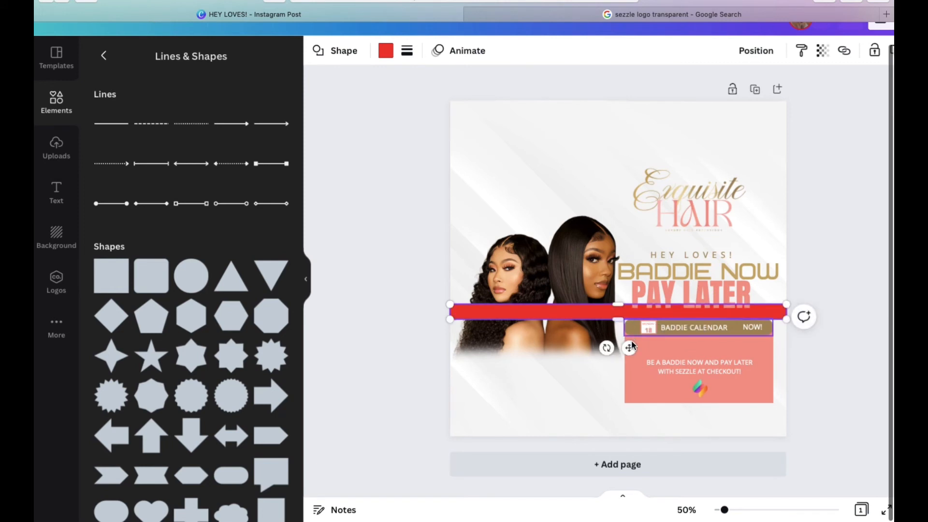
drag(627, 346, 632, 467)
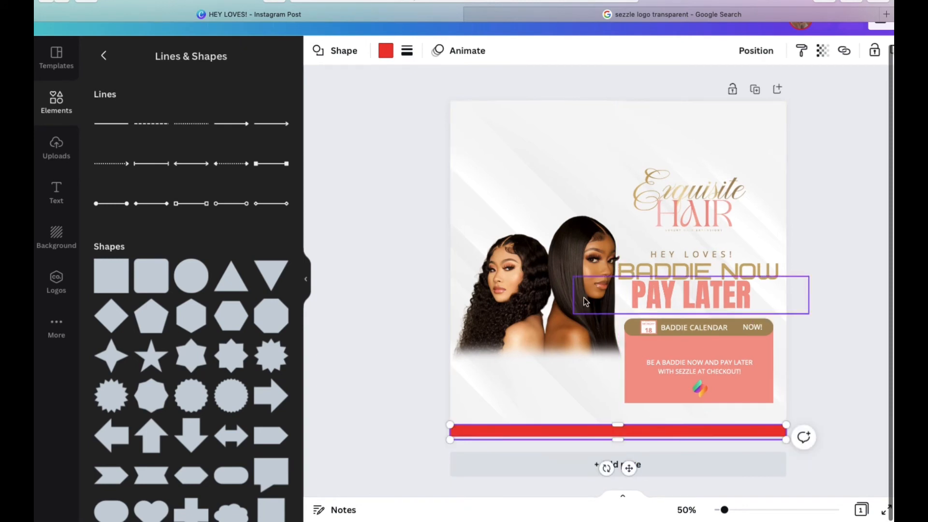
Recolor the bottom bar with the lighter gold from the document colors.
click(386, 50)
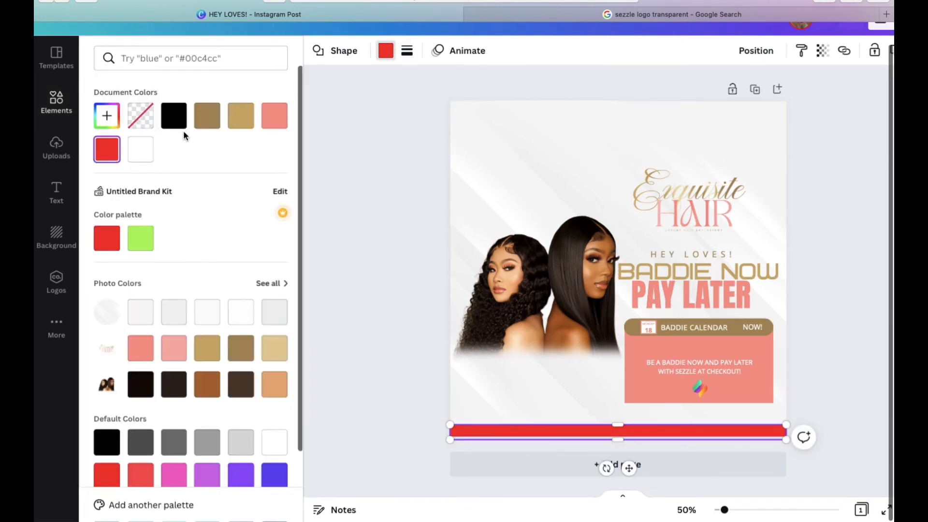
click(232, 126)
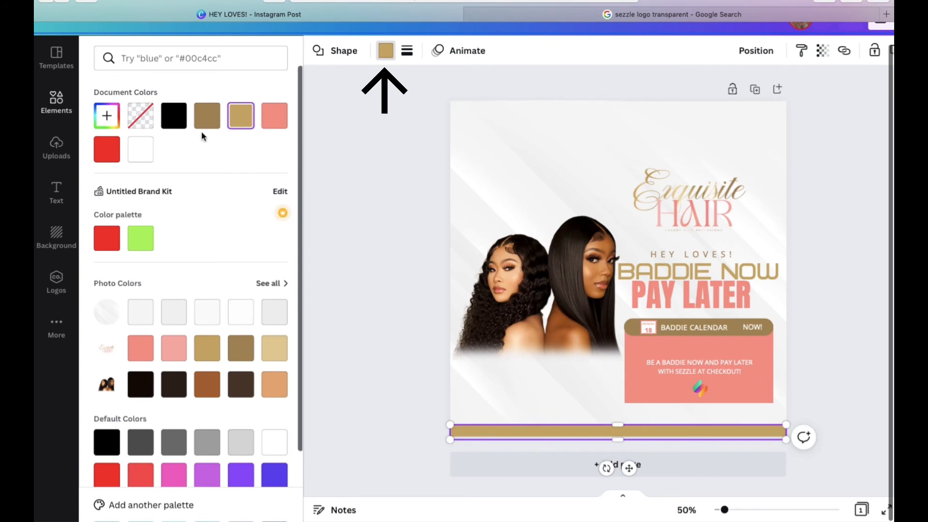
click(350, 185)
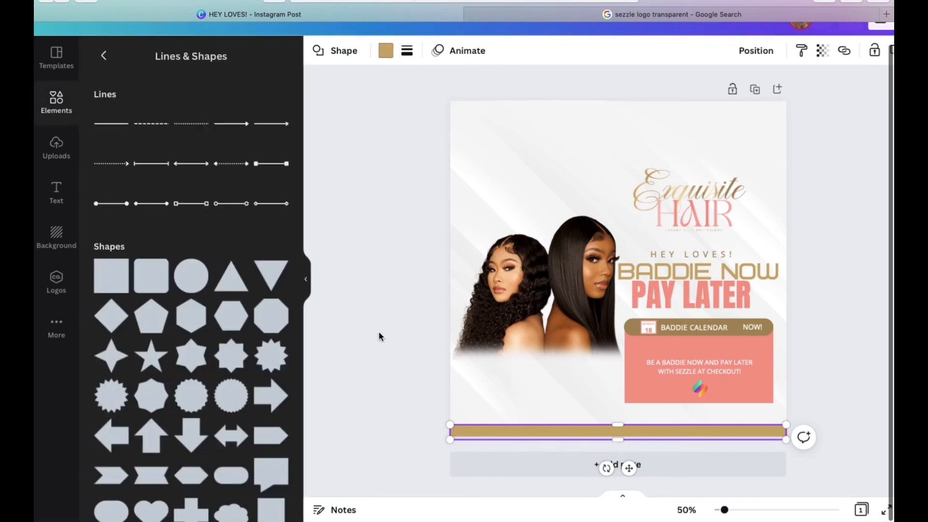
click(425, 390)
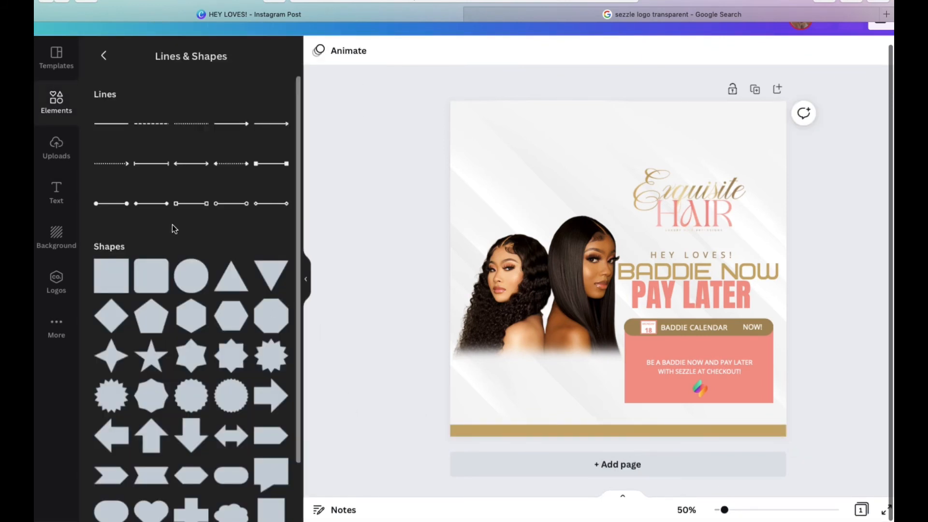
Add a subheading reading "VISIT THE LINK IN OUR BIO TO SHOP" and widen its text box so it fits on one line.
click(59, 189)
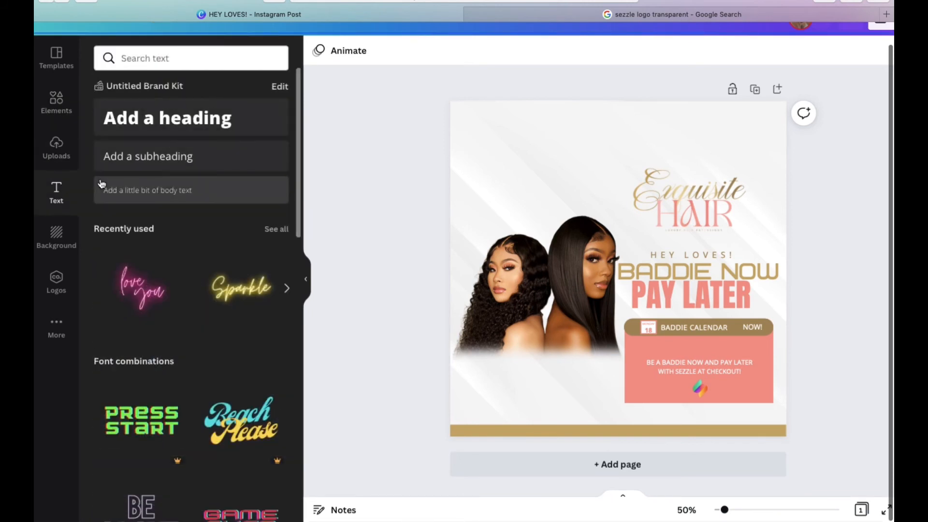
click(187, 158)
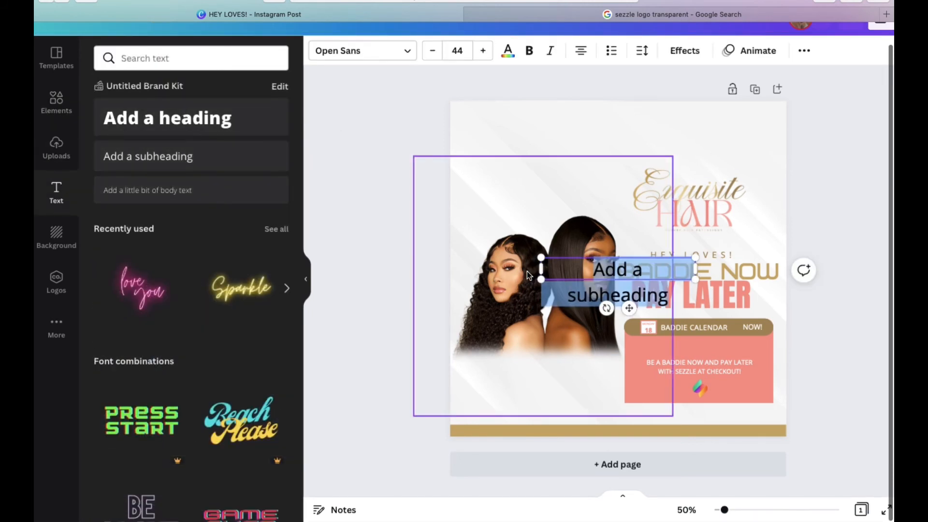
drag(540, 269, 497, 279)
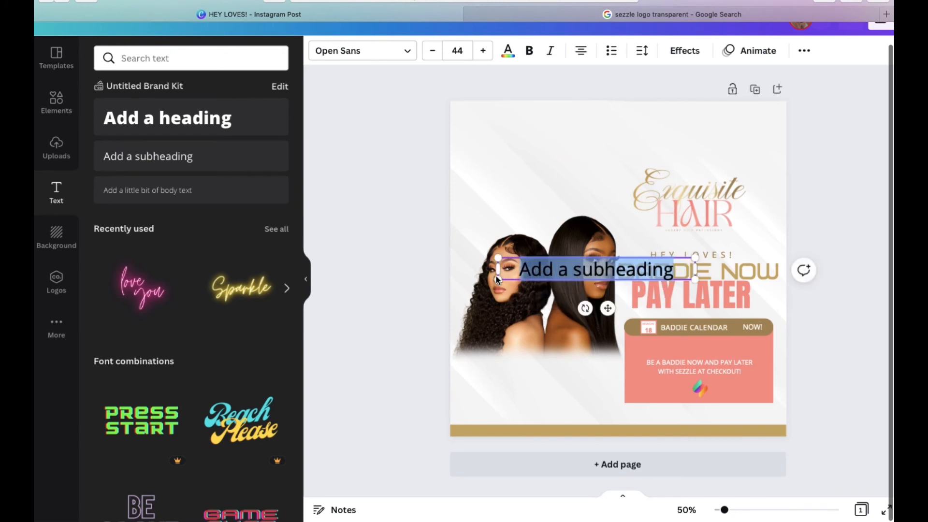
text(VISIT L)
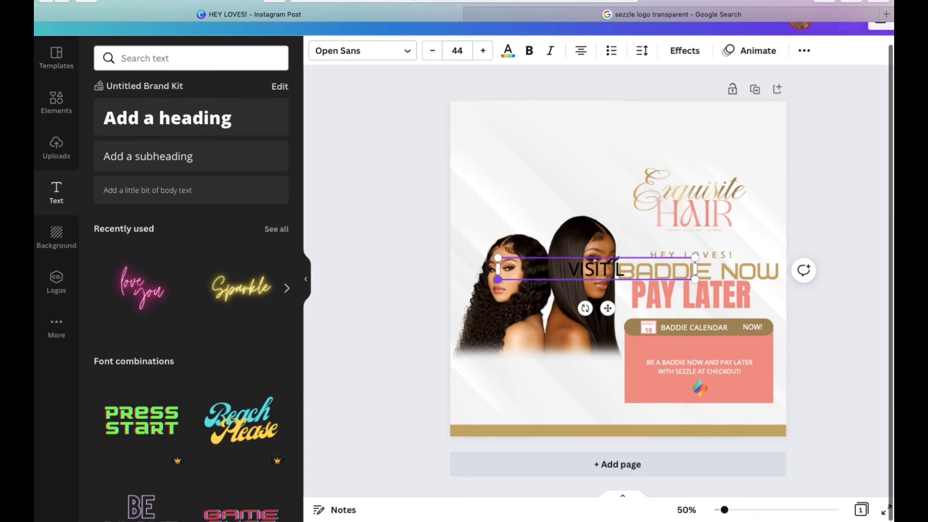
key(BackSpace)
key(BackSpace)
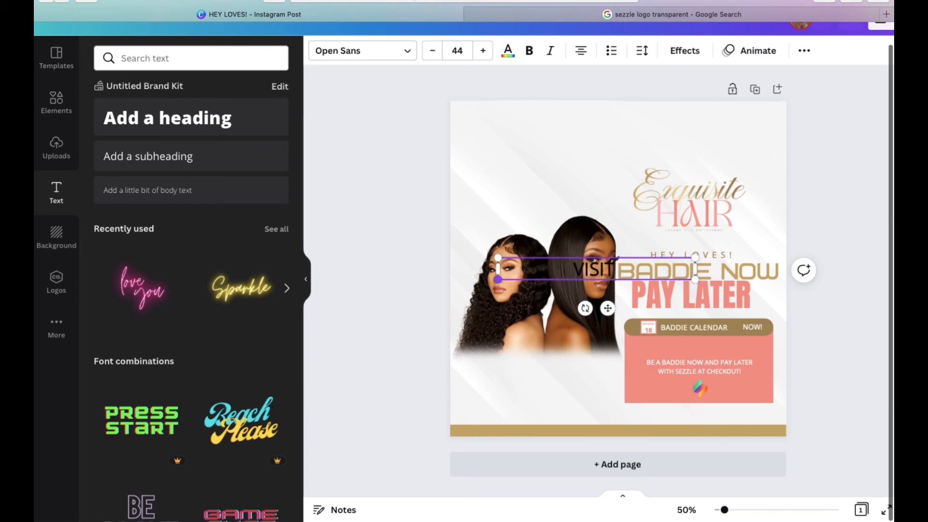
text(THE LINK)
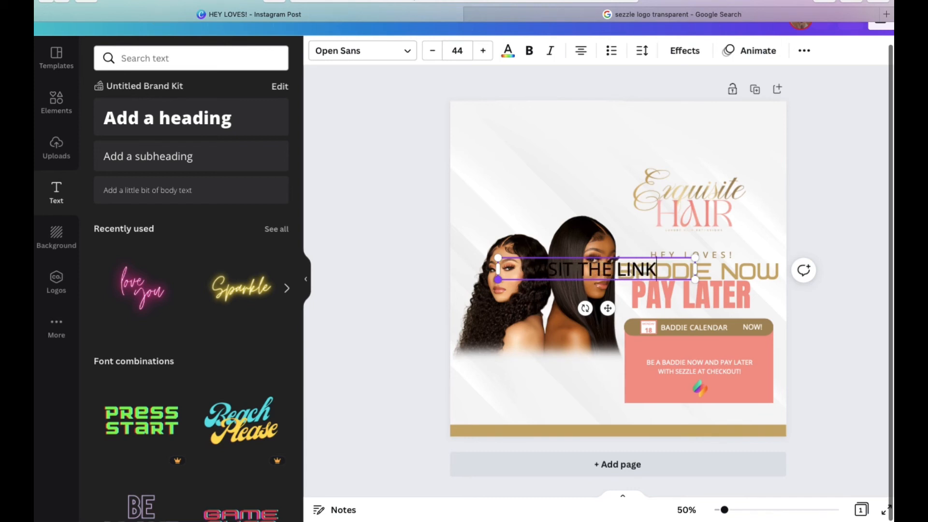
text( IN OUR)
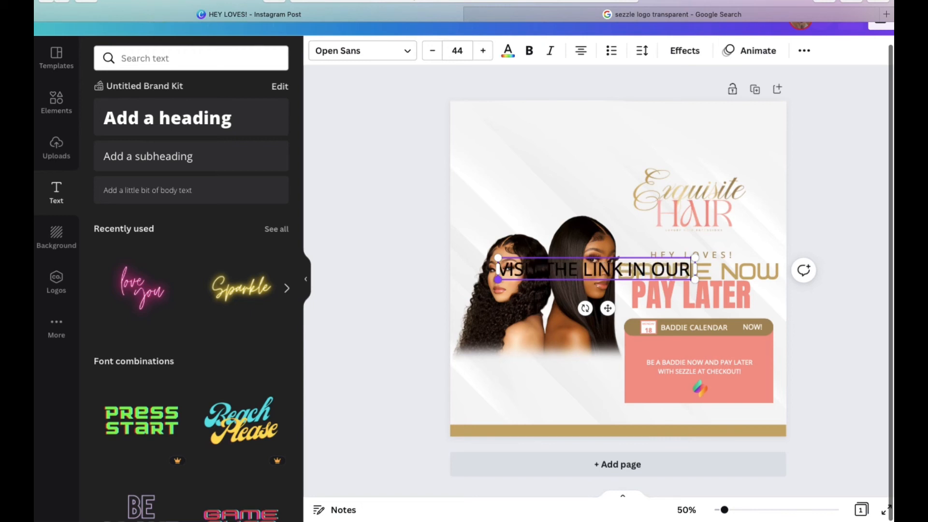
text( BIO TO )
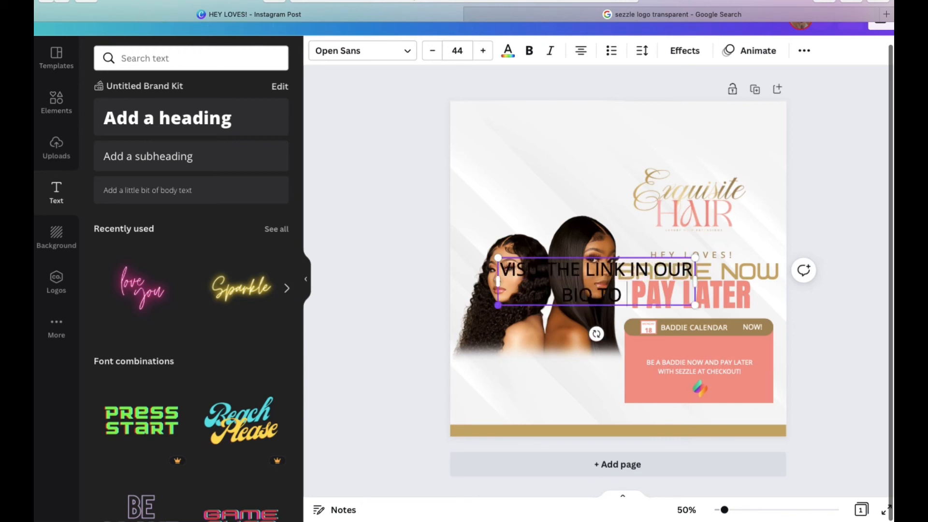
text(SHOP)
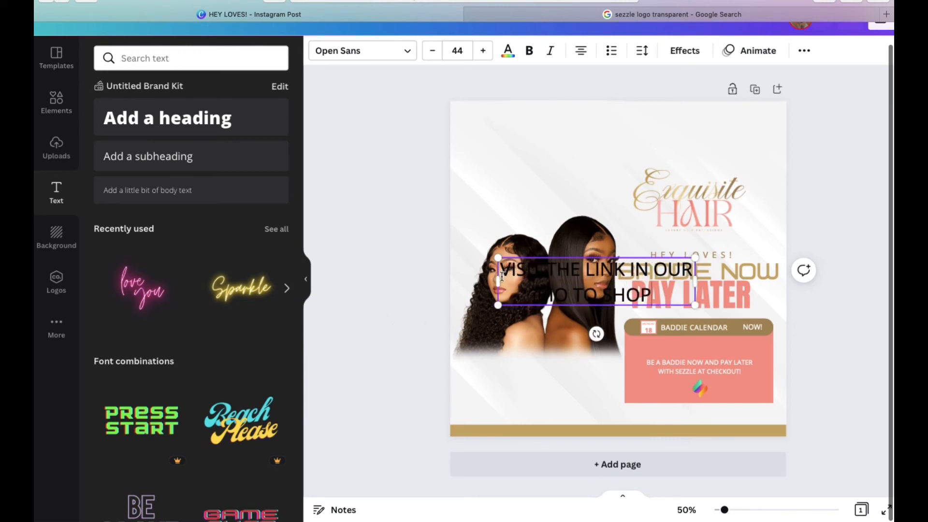
drag(496, 282, 345, 306)
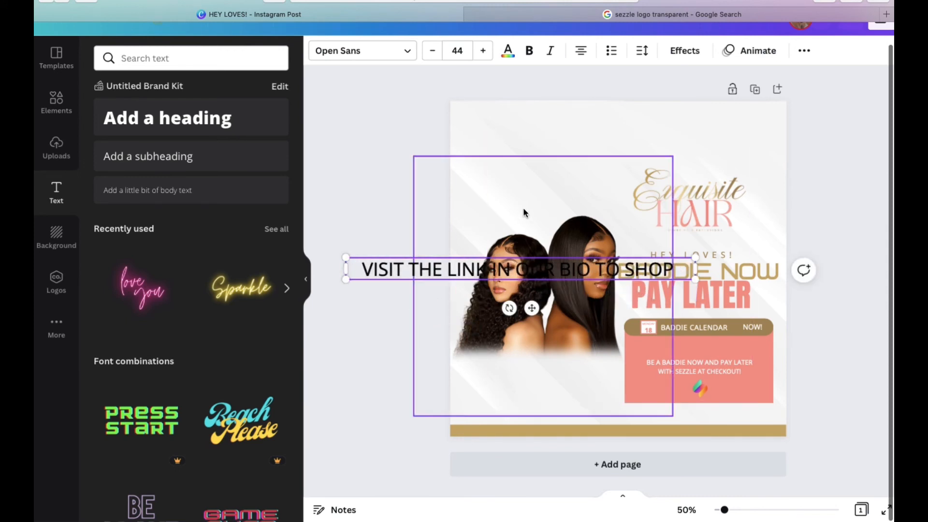
Set the link-in-bio text to size 15 and center it on the gold bar along the flyer's bottom edge.
click(467, 49)
text(15)
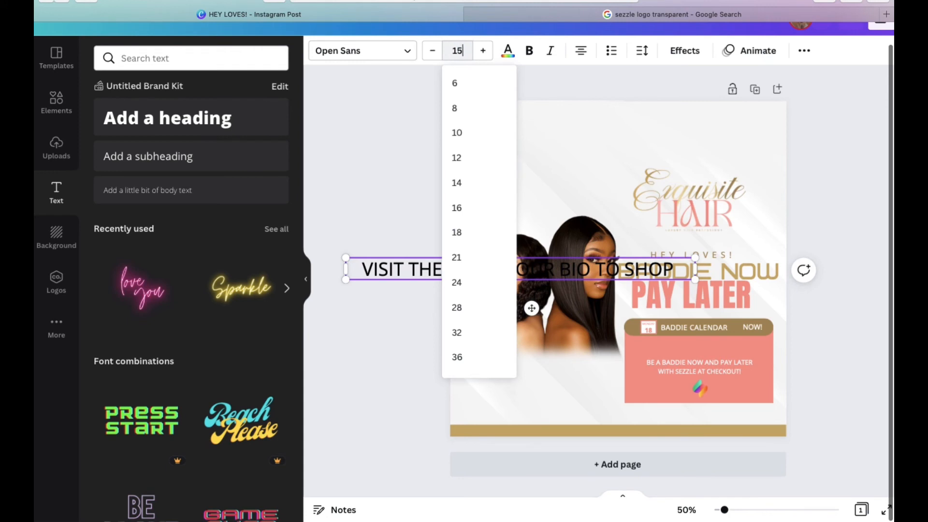
key(Return)
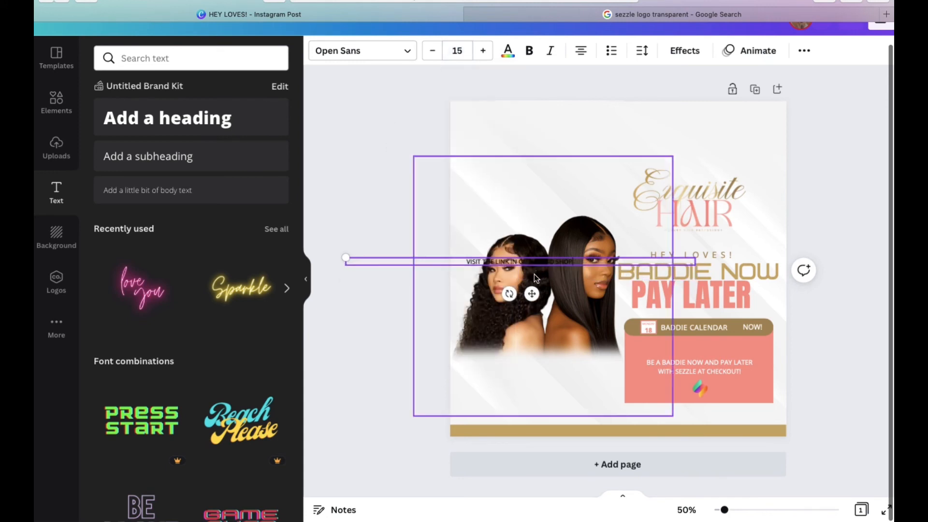
drag(531, 294, 627, 463)
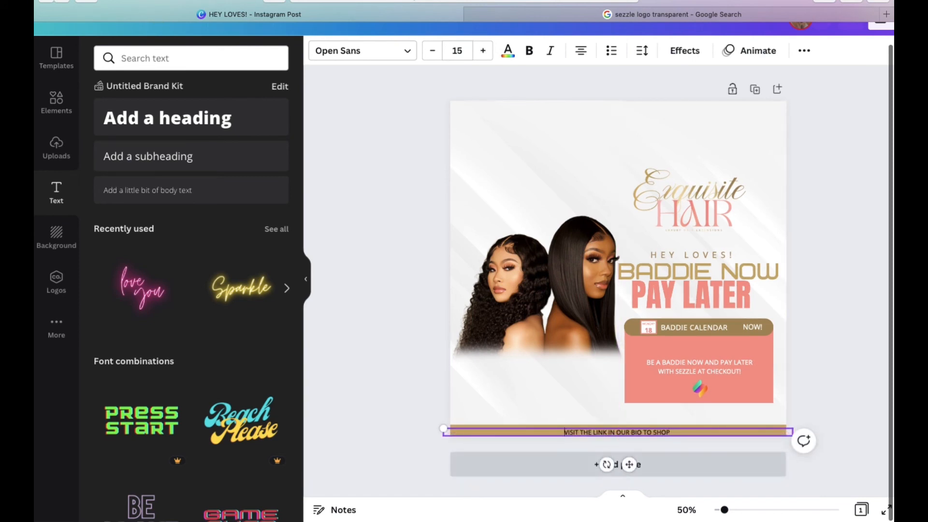
drag(630, 466, 630, 465)
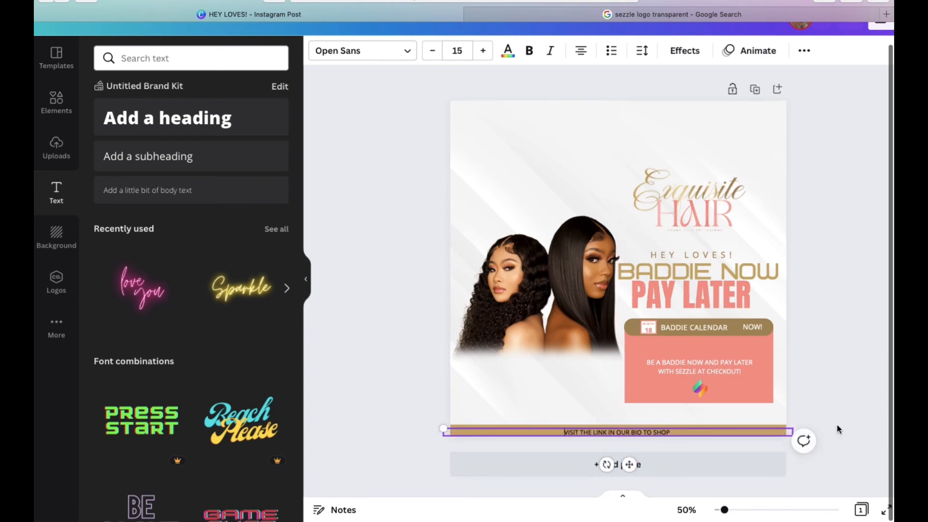
click(865, 456)
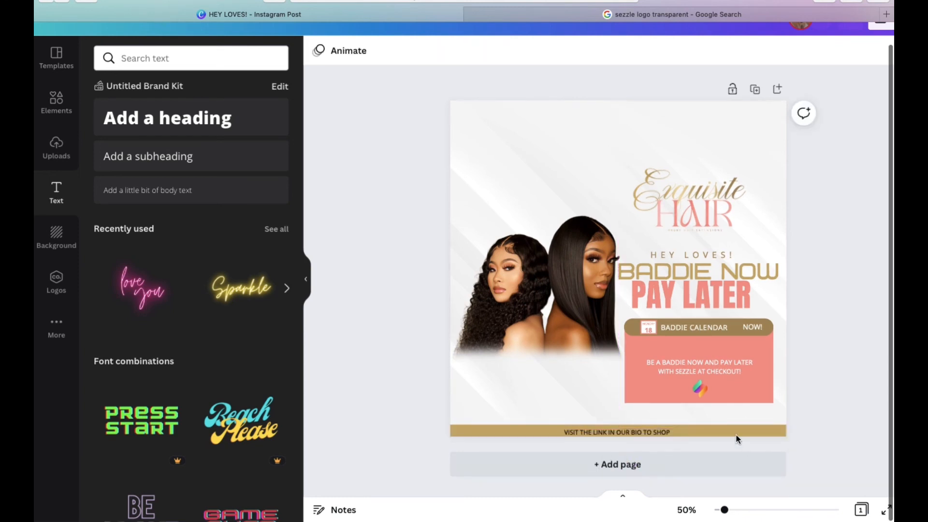
click(737, 436)
key(Up)
key(Up)
key(Up)
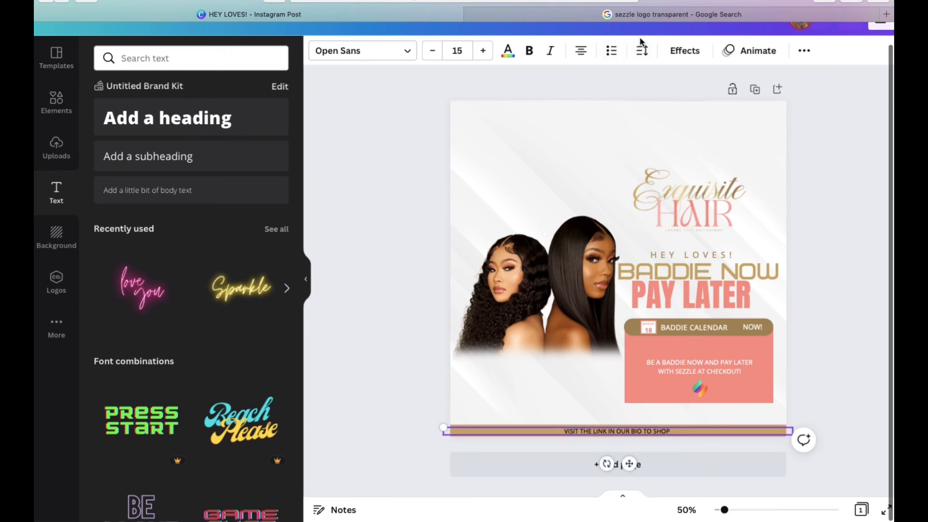
Set the bottom bar text's letter spacing to 728 and recolor it white.
click(642, 55)
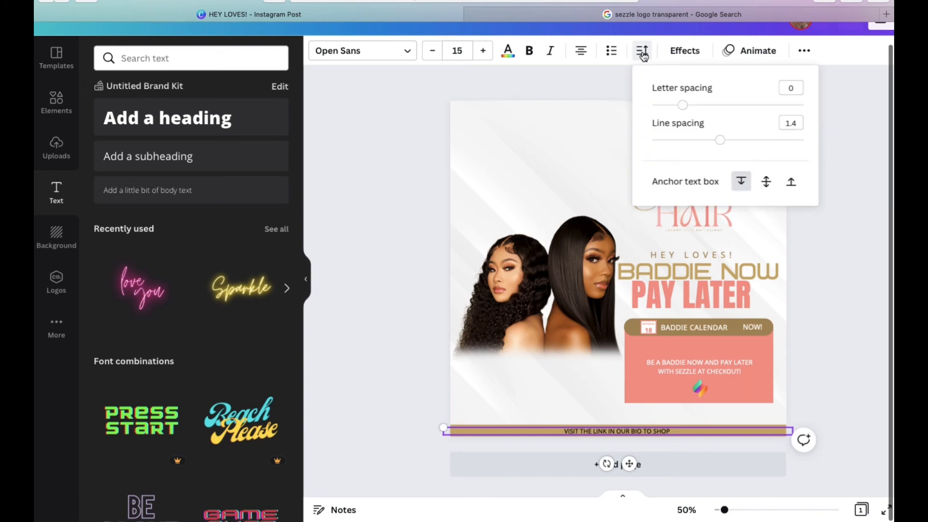
drag(709, 111, 794, 110)
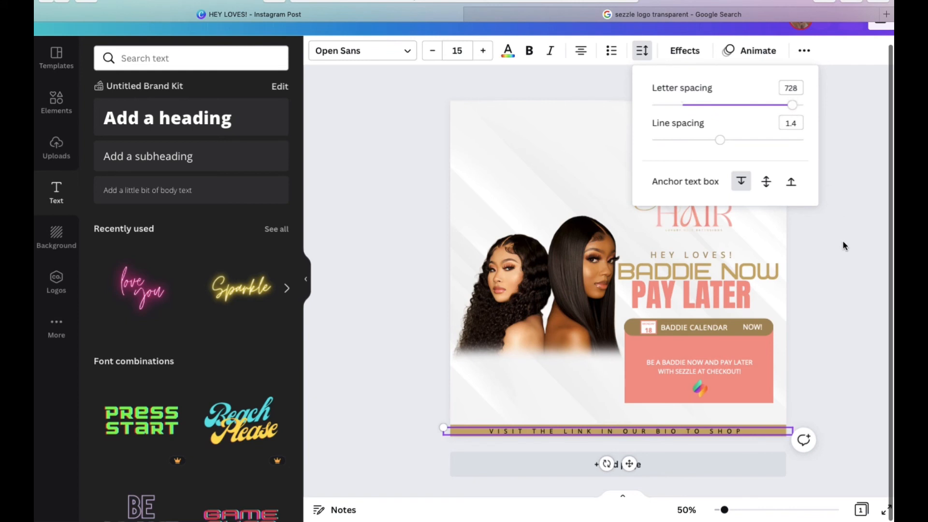
click(513, 68)
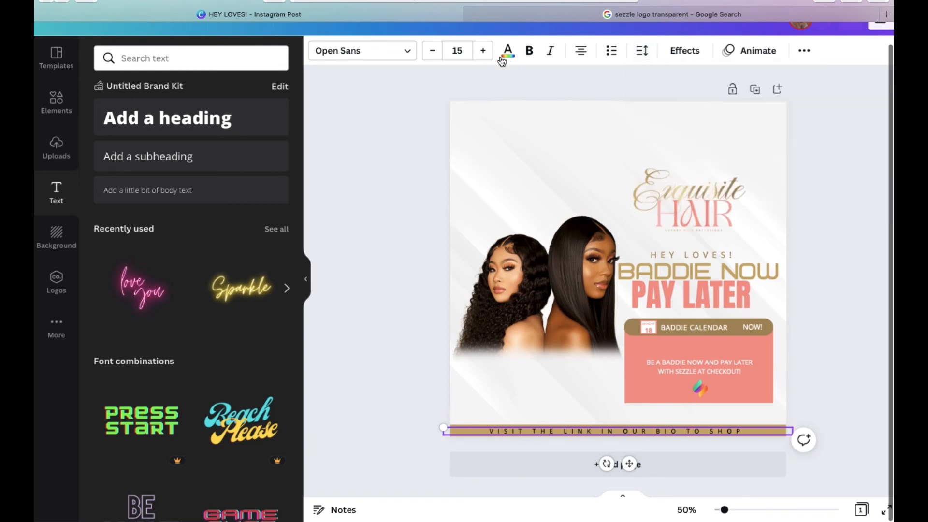
click(507, 50)
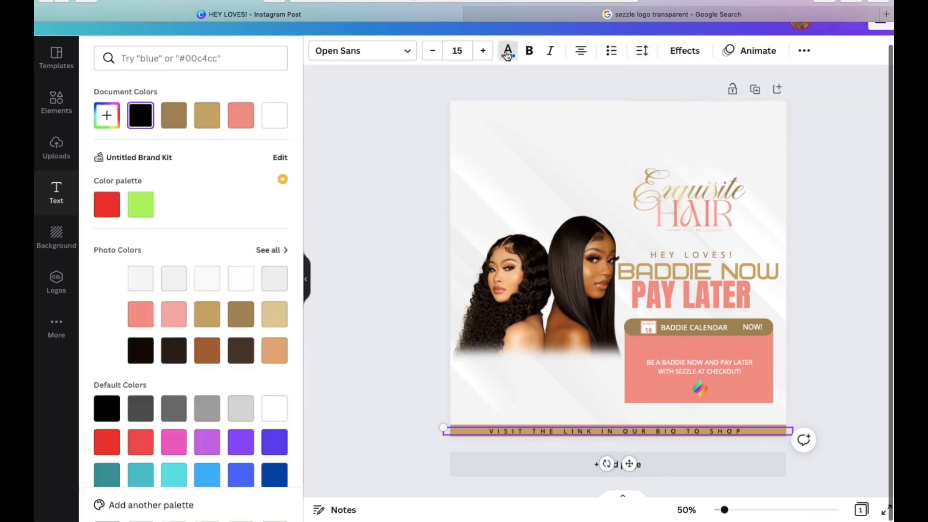
click(274, 115)
key(Escape)
click(383, 288)
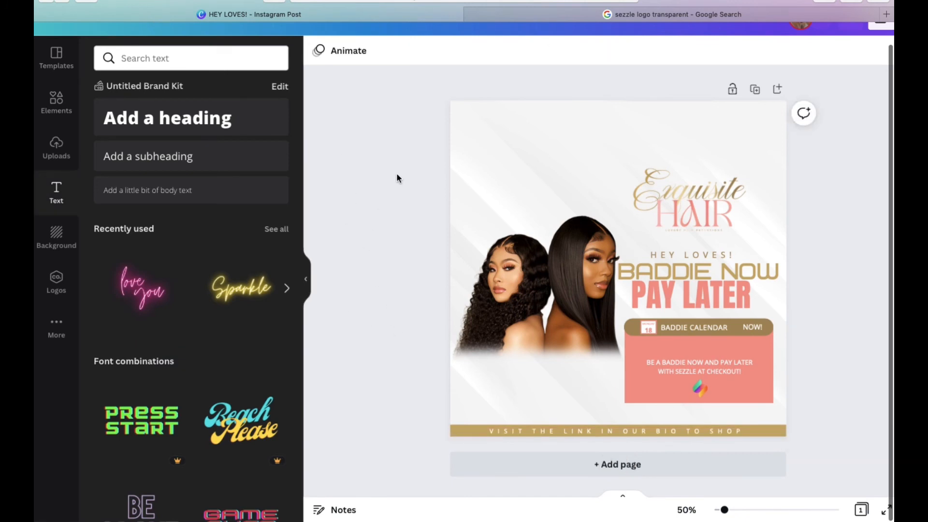
Switch to Google Images, search for "shopping cart icon", and save the Flaticon shopping cart image to Downloads.
click(591, 17)
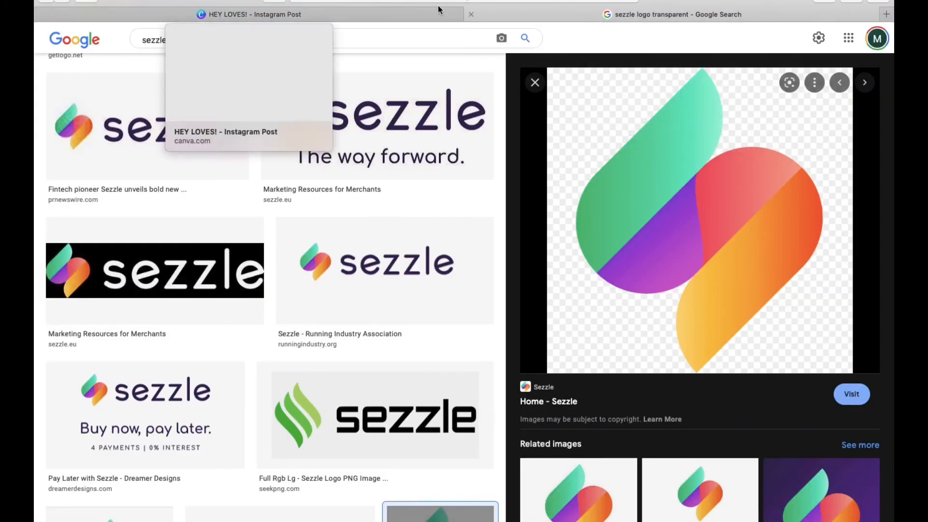
drag(255, 35, 143, 31)
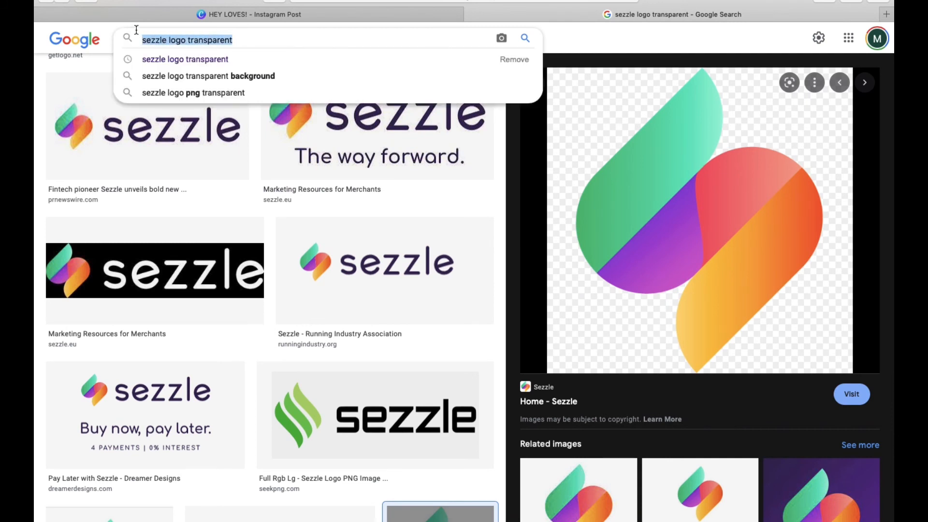
text(SHO)
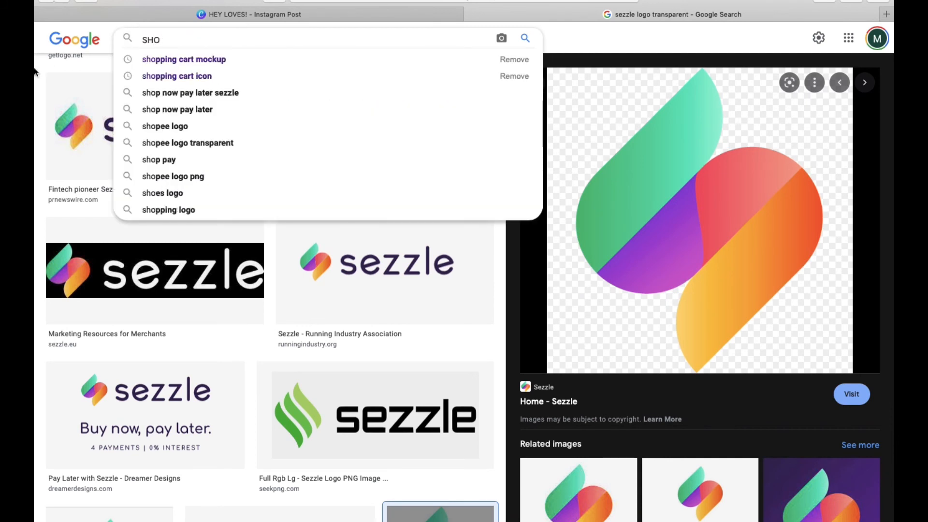
click(162, 77)
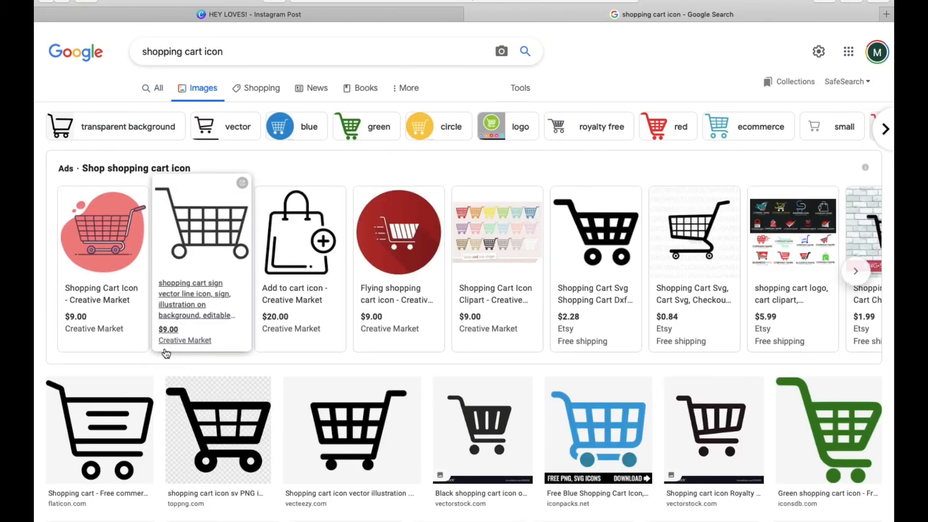
click(145, 392)
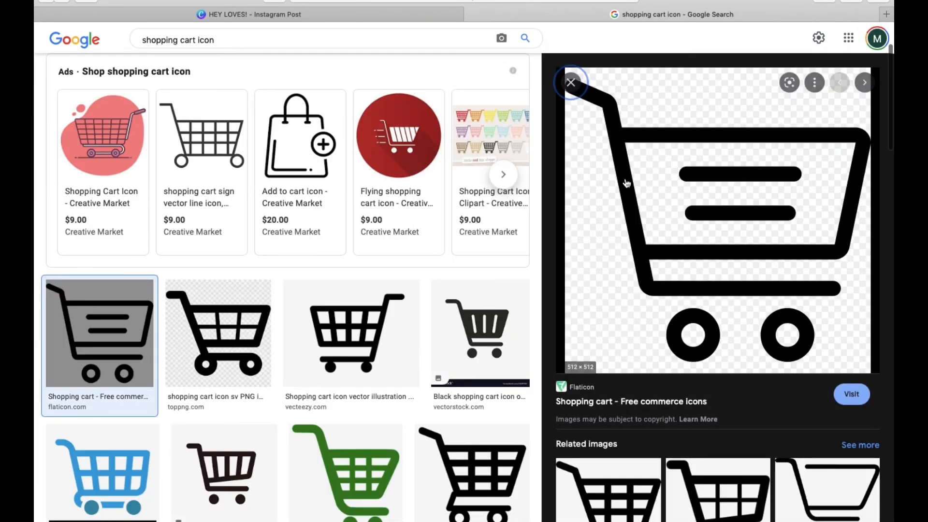
right_click(626, 180)
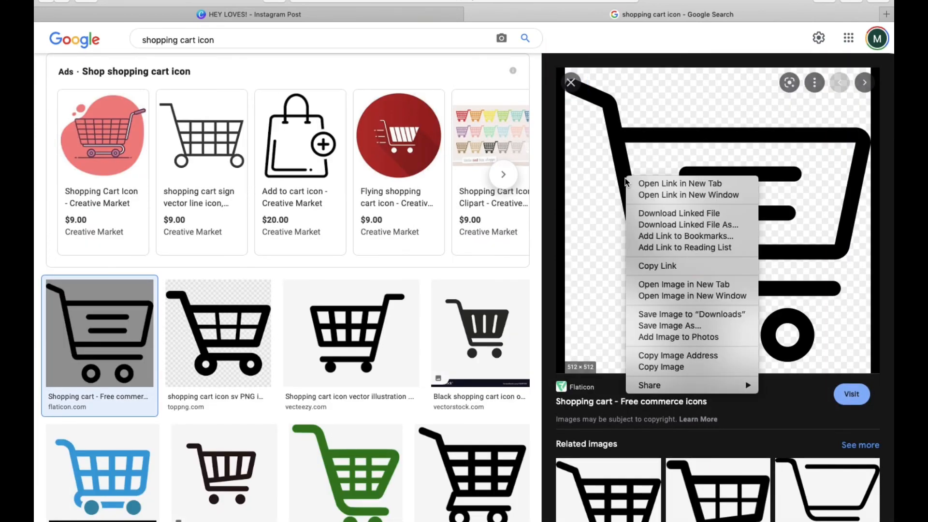
click(666, 314)
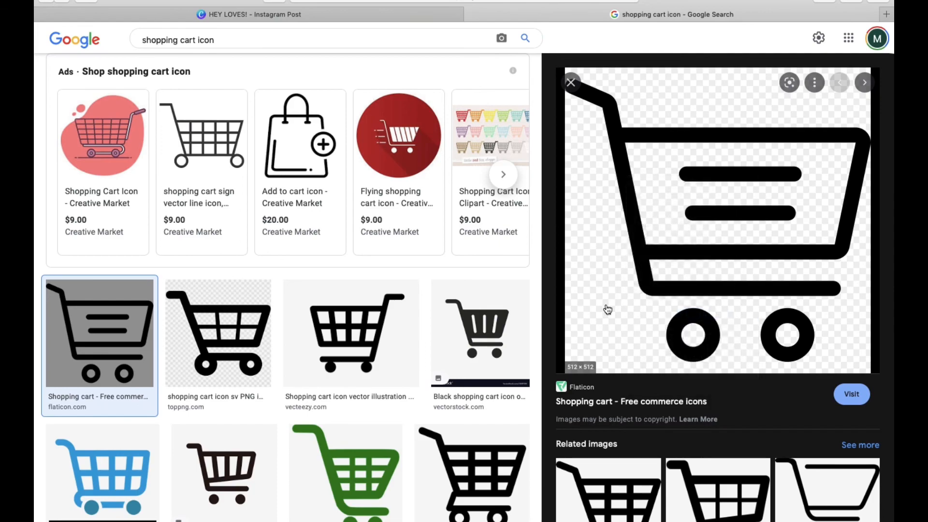
Return to the Canva design and upload 263142.png from the Downloads folder.
click(402, 11)
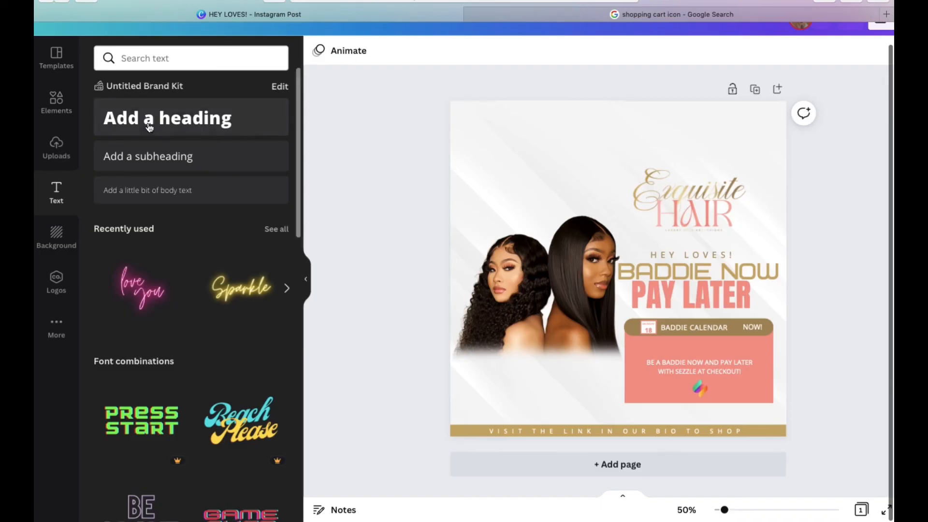
click(56, 148)
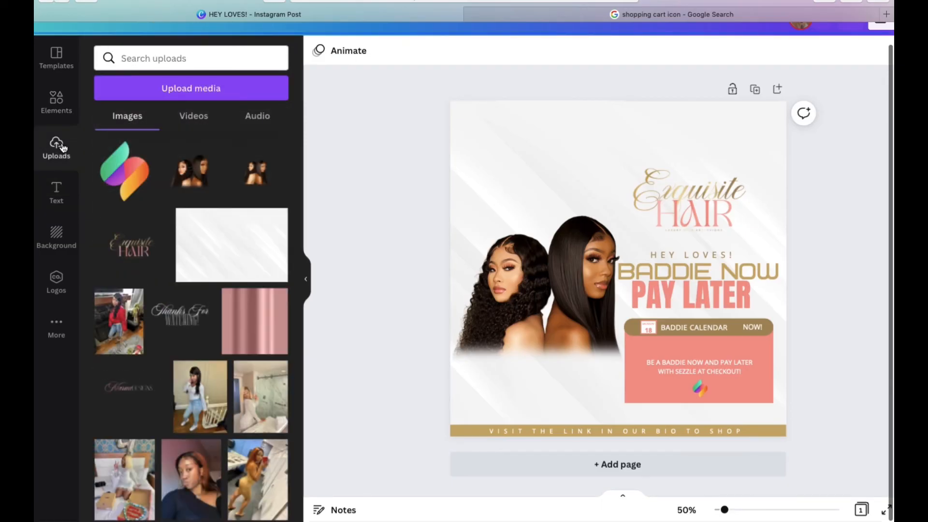
click(170, 91)
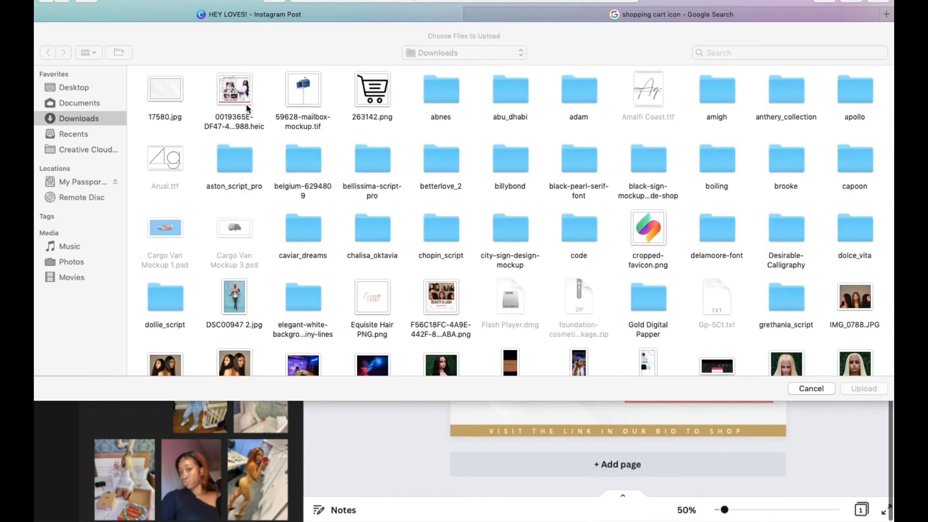
click(373, 92)
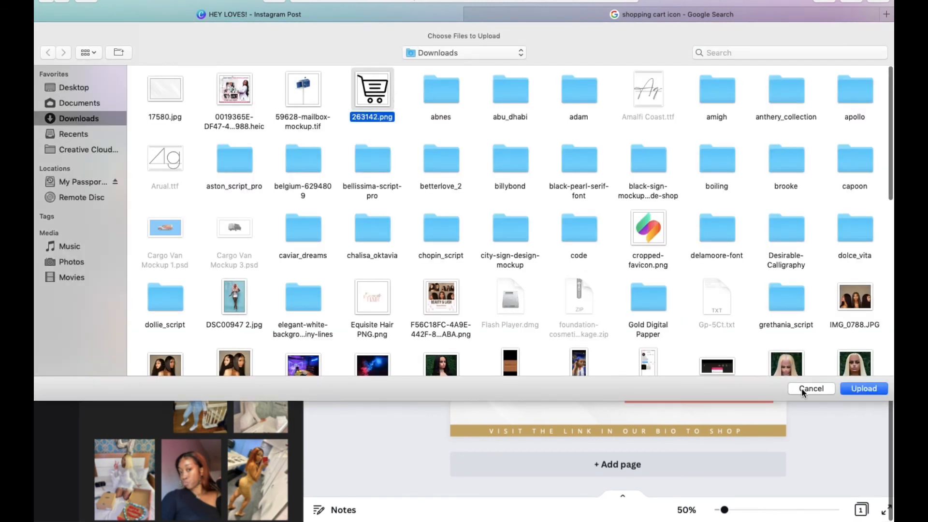
click(844, 390)
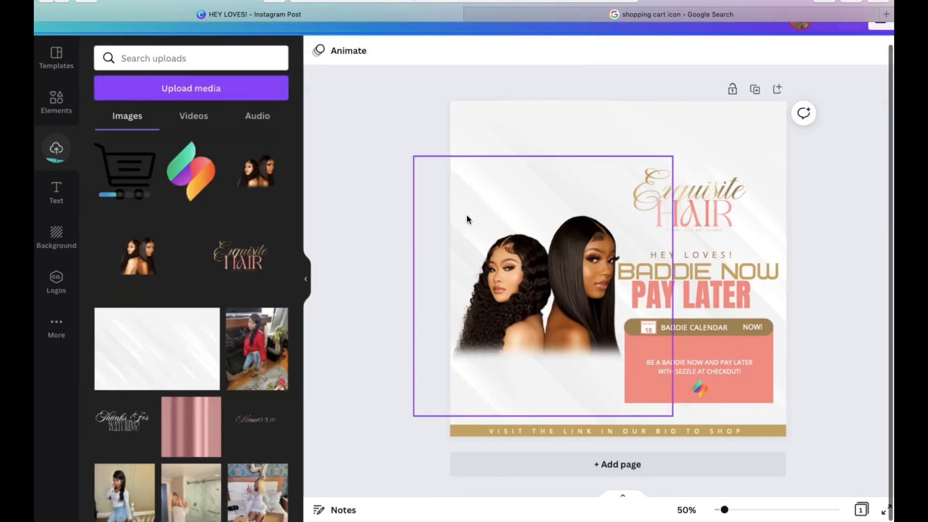
Add the uploaded shopping cart icon to the flyer, shrink it, and place it on the gold bar just before the link-in-bio text.
click(140, 172)
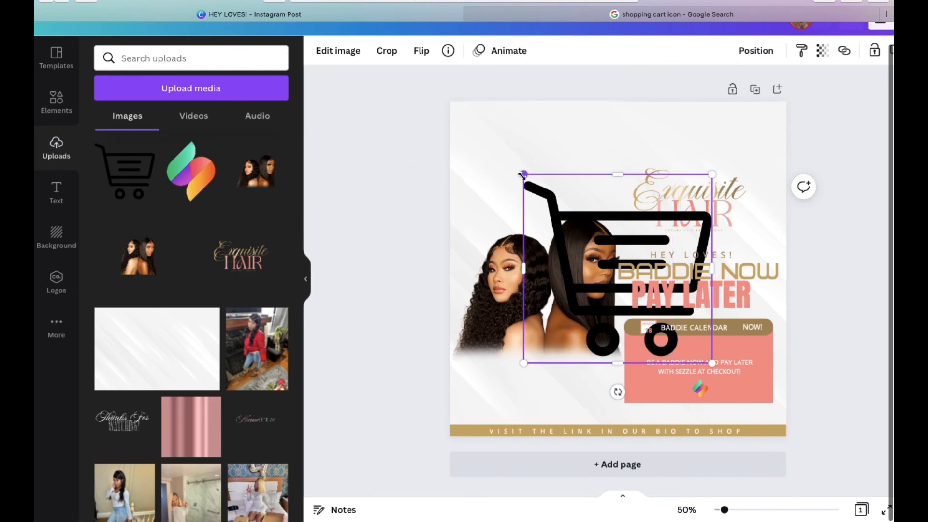
drag(521, 176, 698, 346)
drag(718, 394, 486, 463)
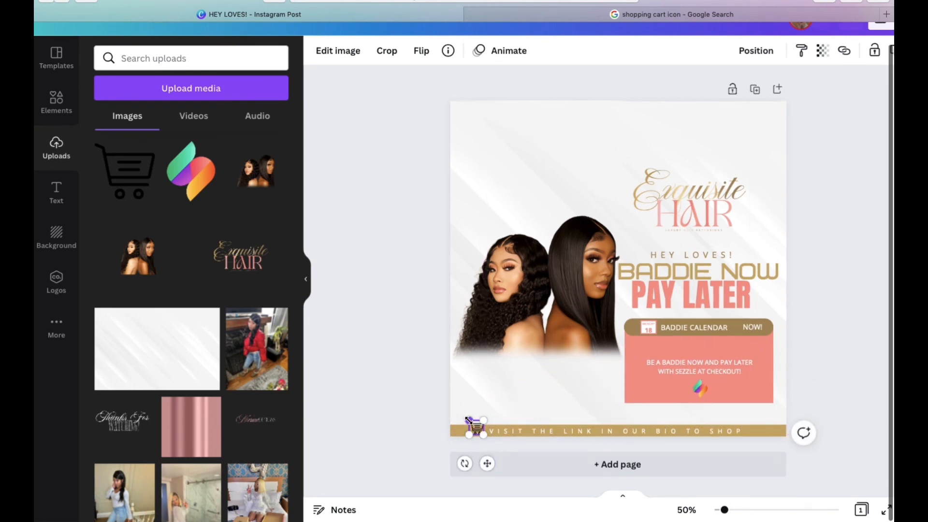
drag(471, 424, 475, 428)
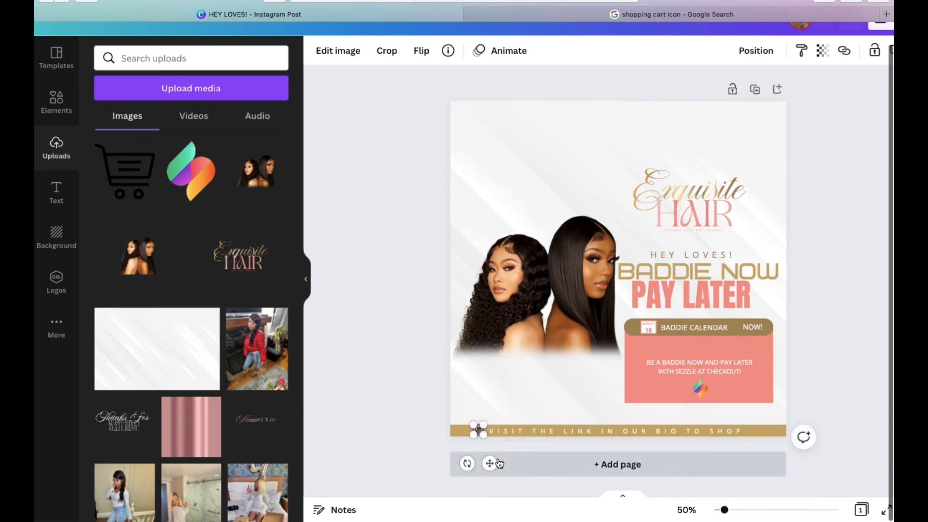
drag(490, 460, 486, 463)
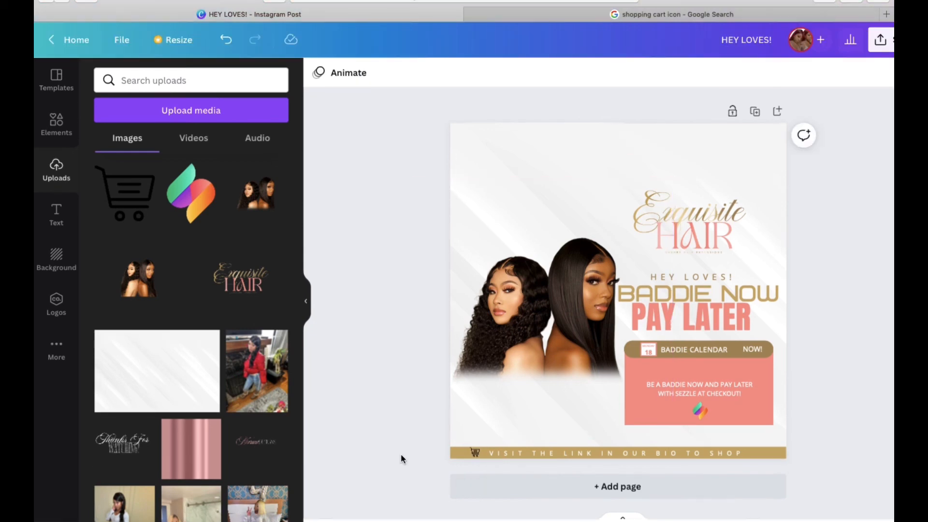
Move the image of the two models down, closer to the gold bar along the flyer's bottom edge.
scroll(309, 419, up, 3)
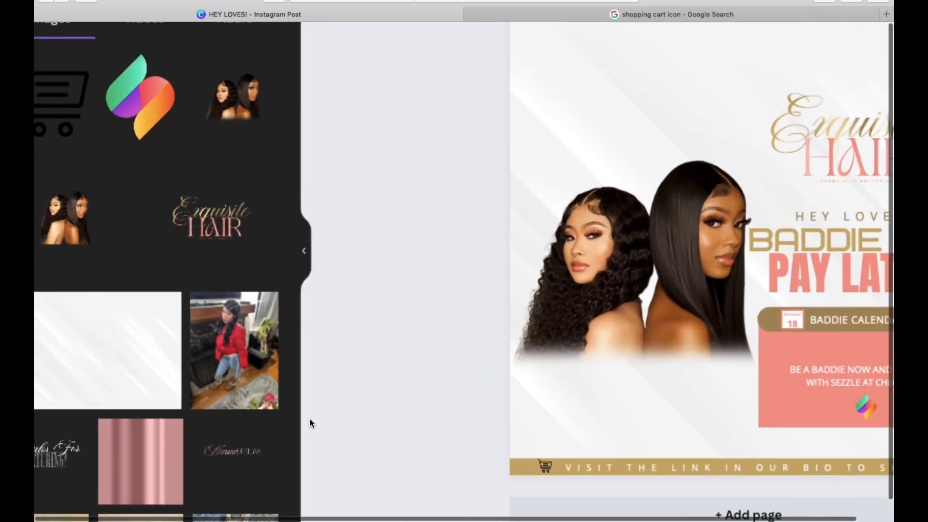
scroll(309, 423, right, 5)
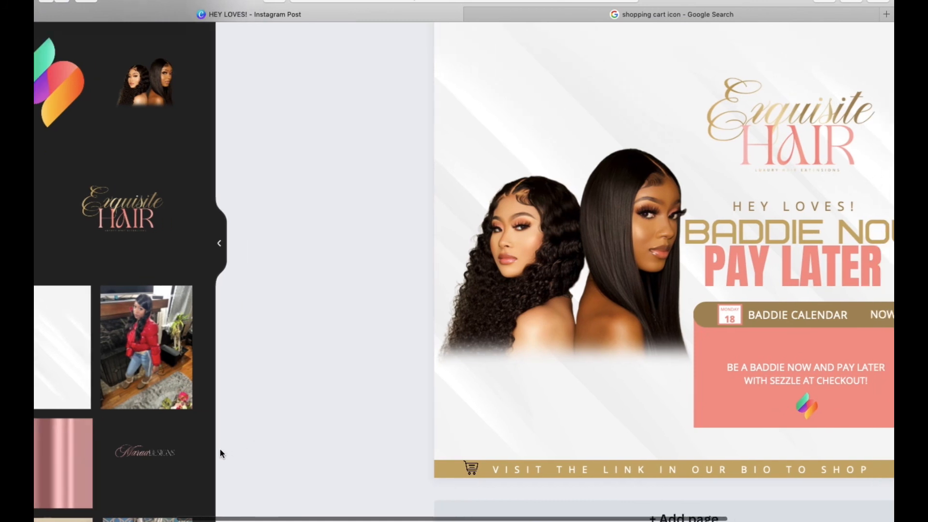
drag(528, 275, 509, 299)
click(293, 257)
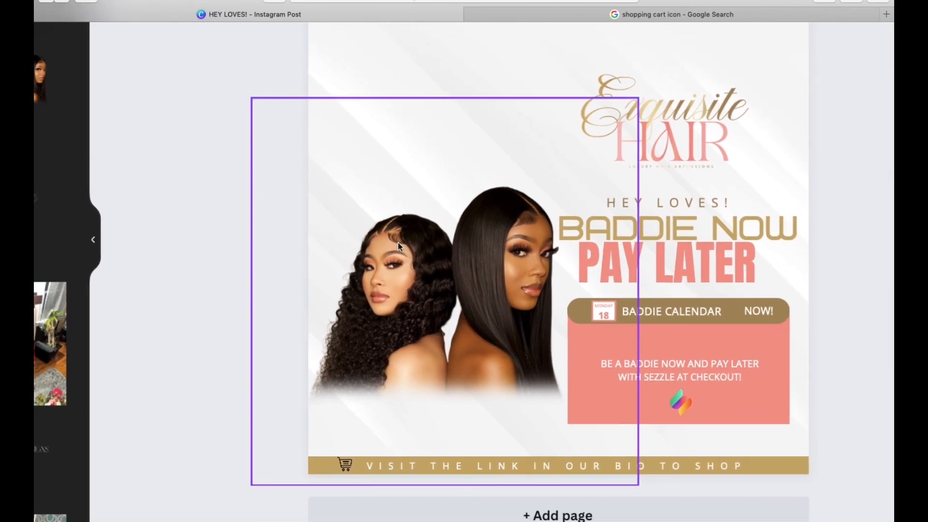
Nudge the "HEY LOVES!" text slightly to the right above the "BADDIE NOW" heading and deselect it.
drag(644, 113, 643, 118)
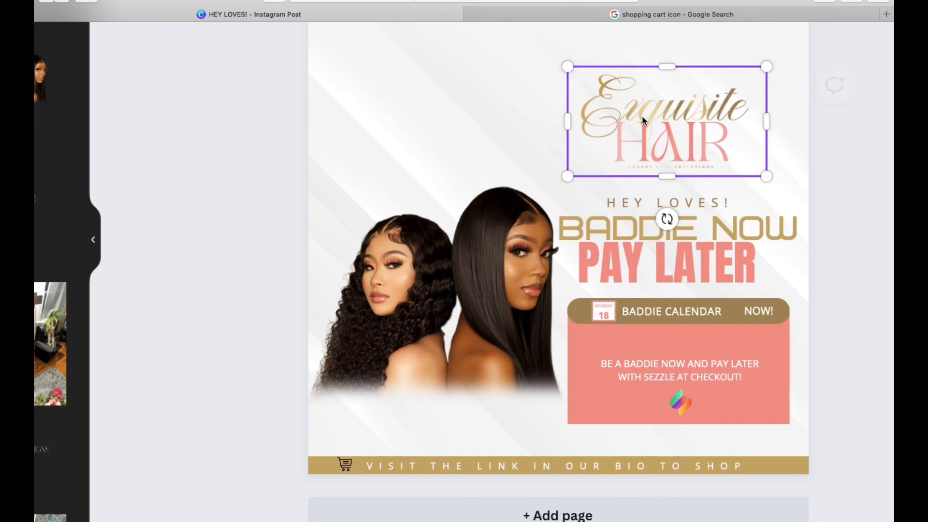
click(698, 203)
drag(683, 251, 689, 254)
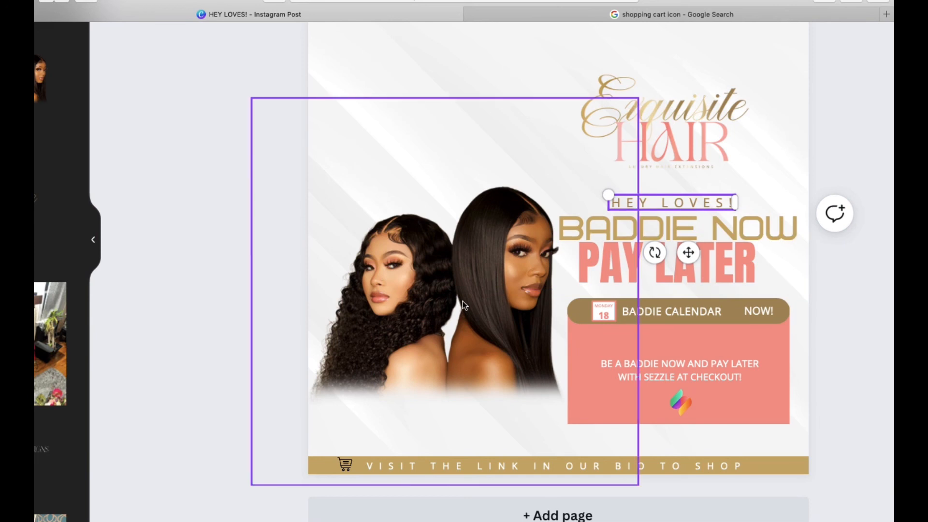
scroll(463, 300, down, 4)
scroll(530, 246, down, 3)
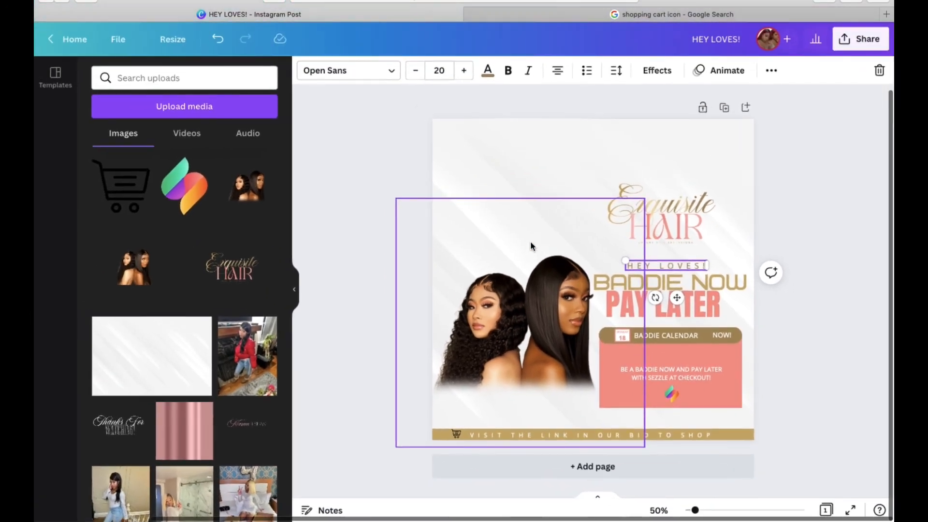
click(794, 183)
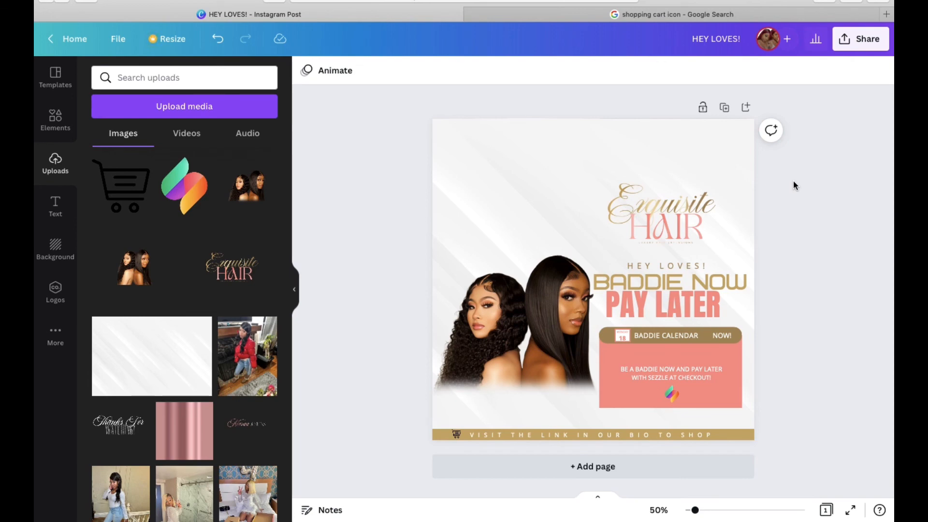
Download the finished flyer as a JPG at size 1 with the quality raised to the maximum.
scroll(793, 181, up, 3)
scroll(793, 182, down, 4)
click(855, 39)
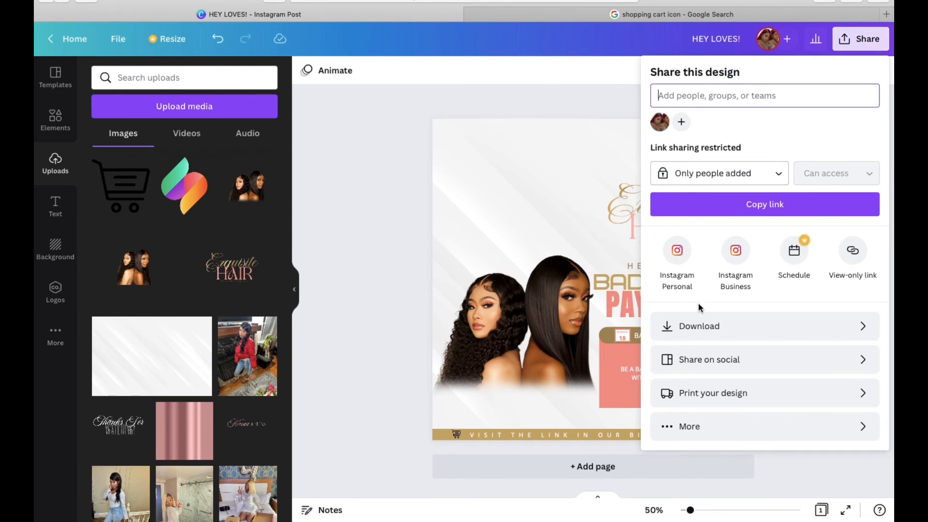
click(708, 328)
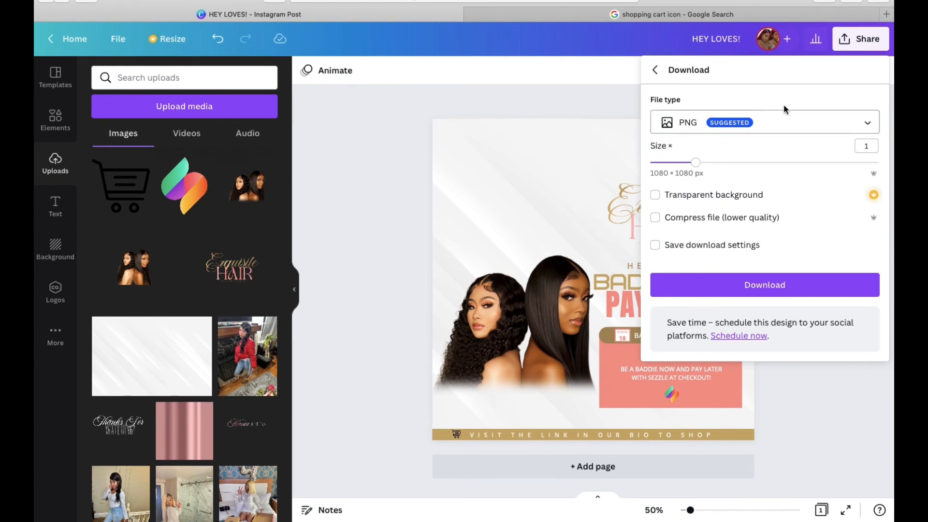
click(867, 128)
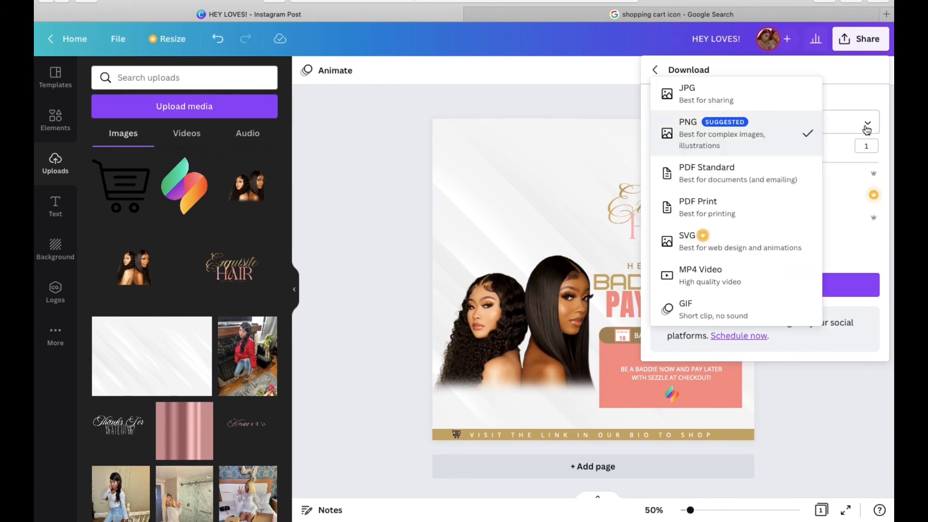
click(758, 106)
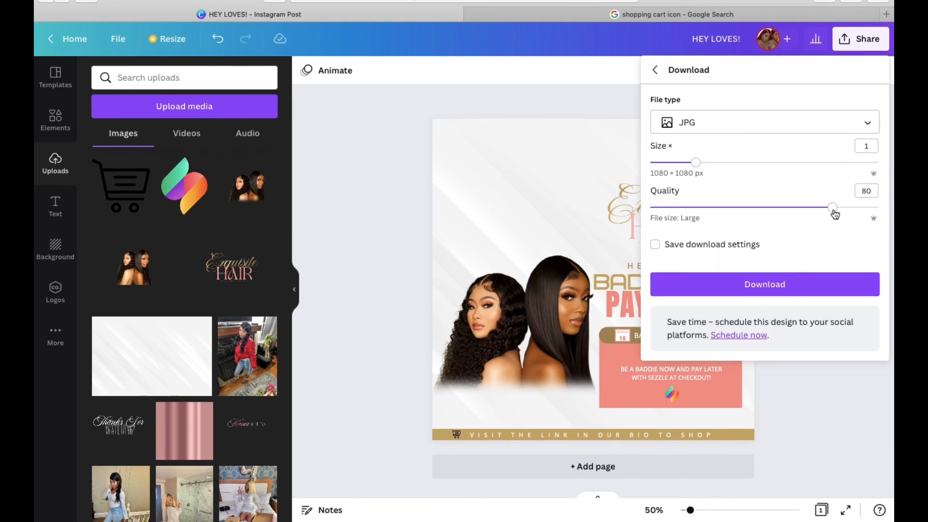
drag(831, 211, 886, 213)
click(734, 287)
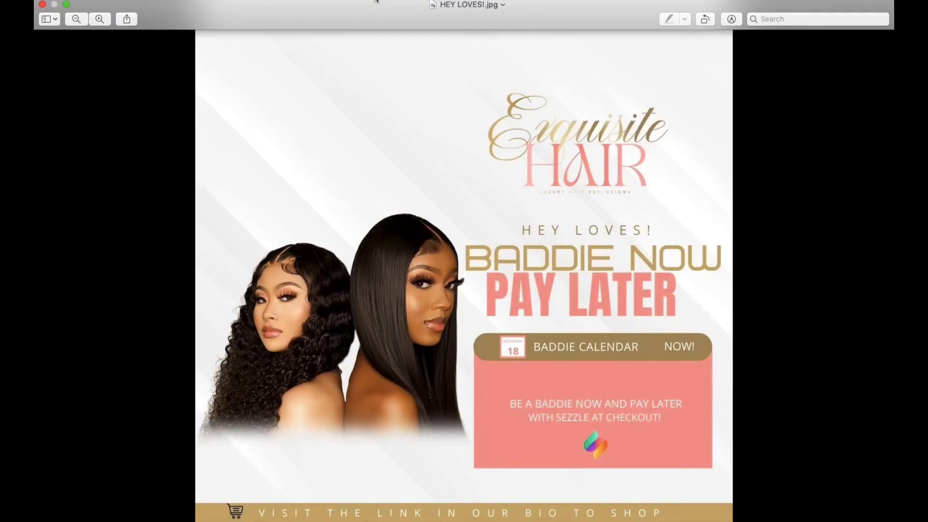
Examine the exported HEY LOVES!.jpg in Preview, checking the logo, models, text and bottom bar up close and as a whole.
scroll(332, 98, up, 6)
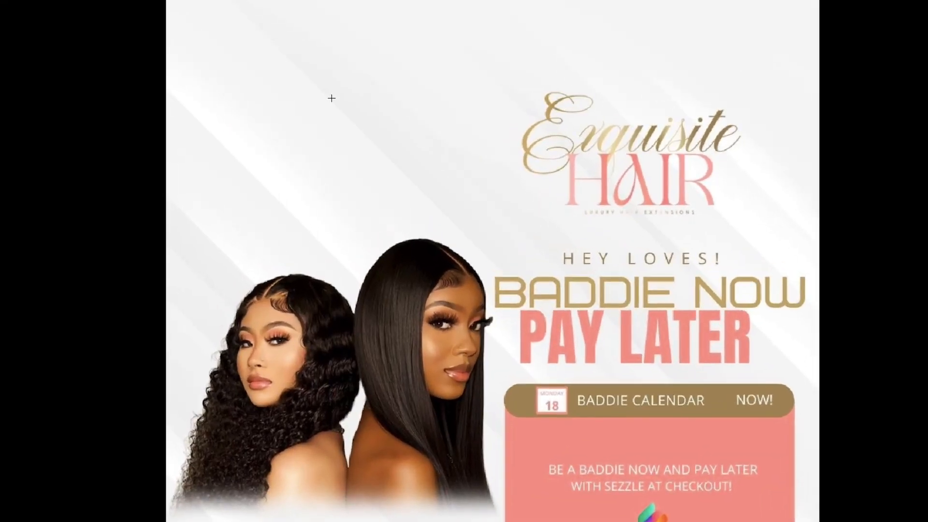
scroll(331, 98, down, 6)
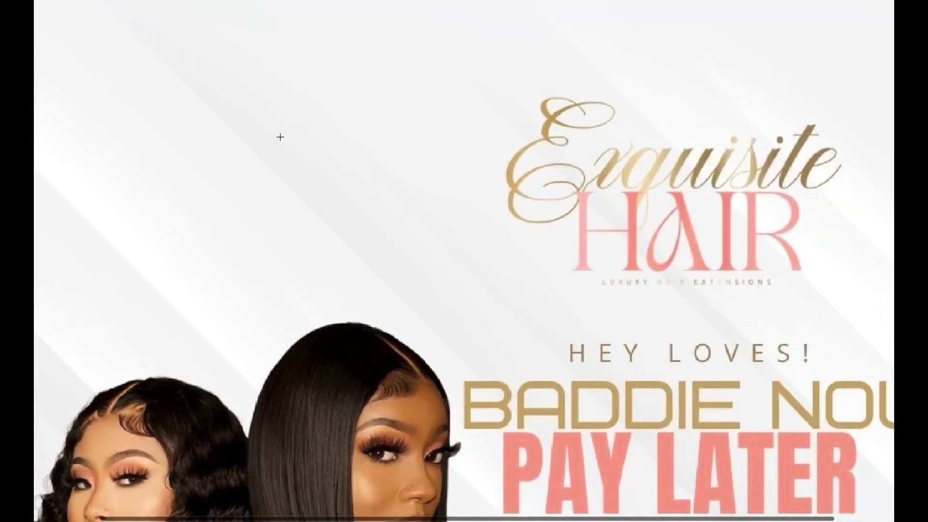
scroll(277, 206, down, 3)
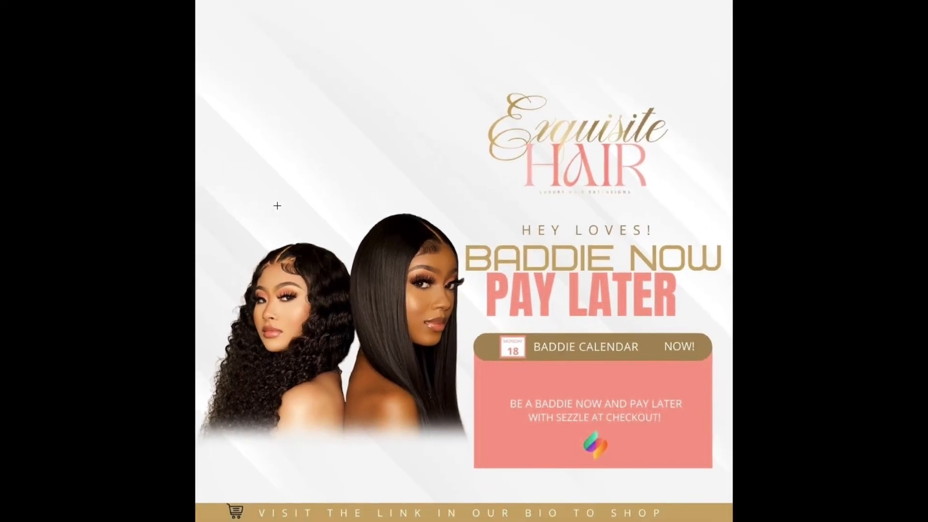
scroll(277, 206, up, 1)
scroll(276, 205, down, 1)
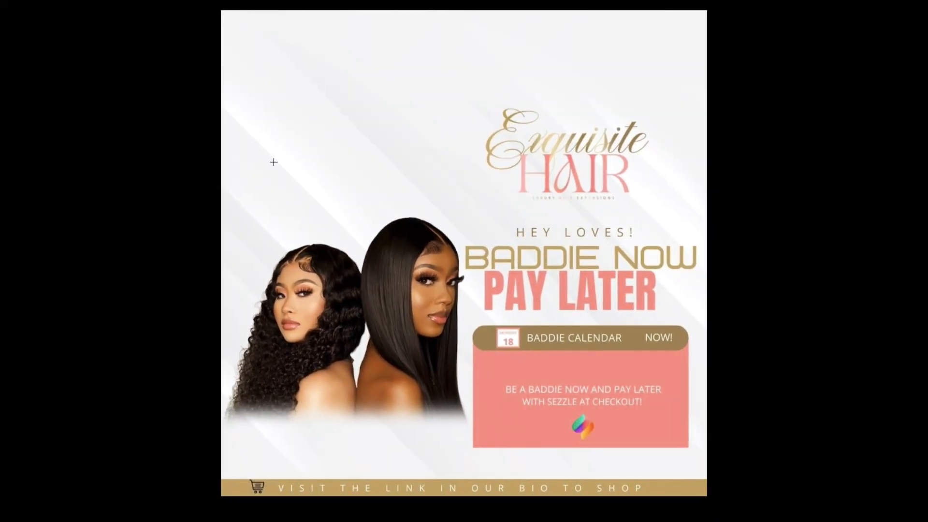
mouse_move(241, 3)
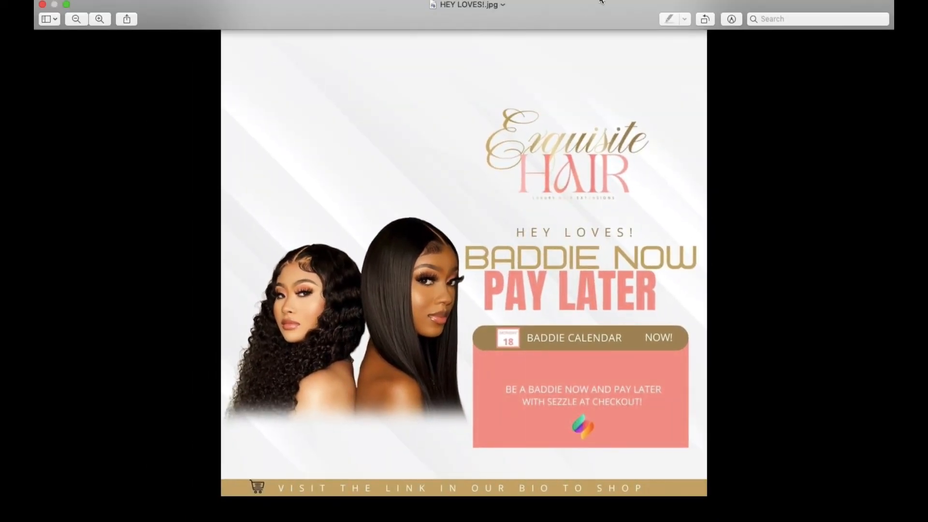